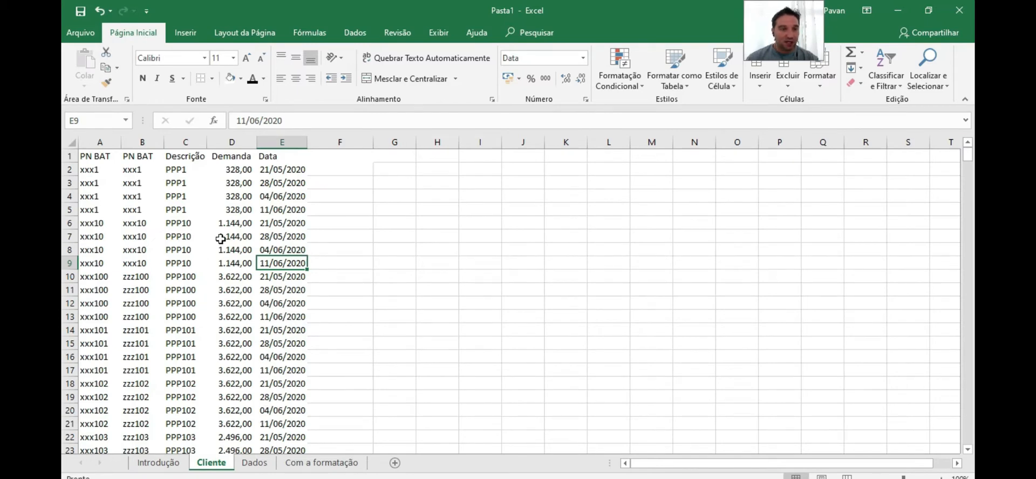
Browse the date column in Cliente and the weekly demand columns in Com a formatação, then open Introdução
left_click(269, 142)
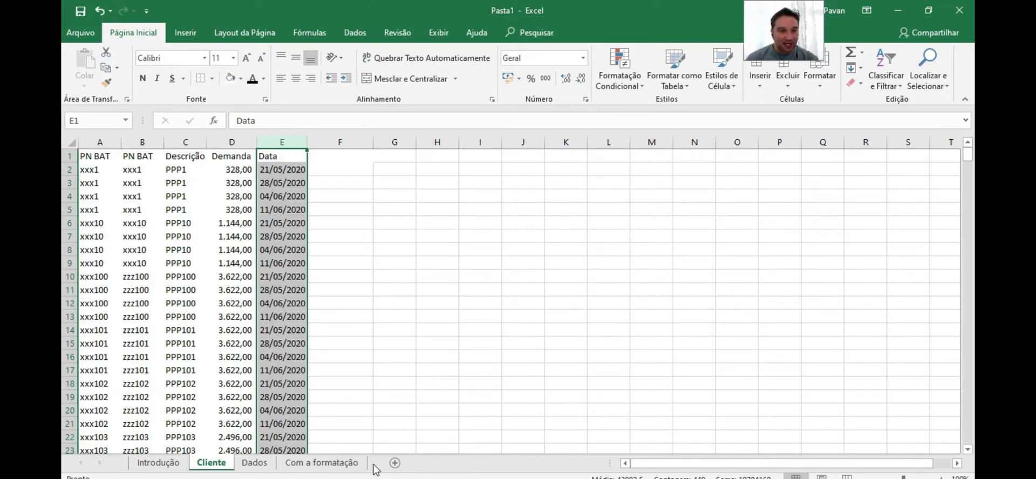
left_click(321, 462)
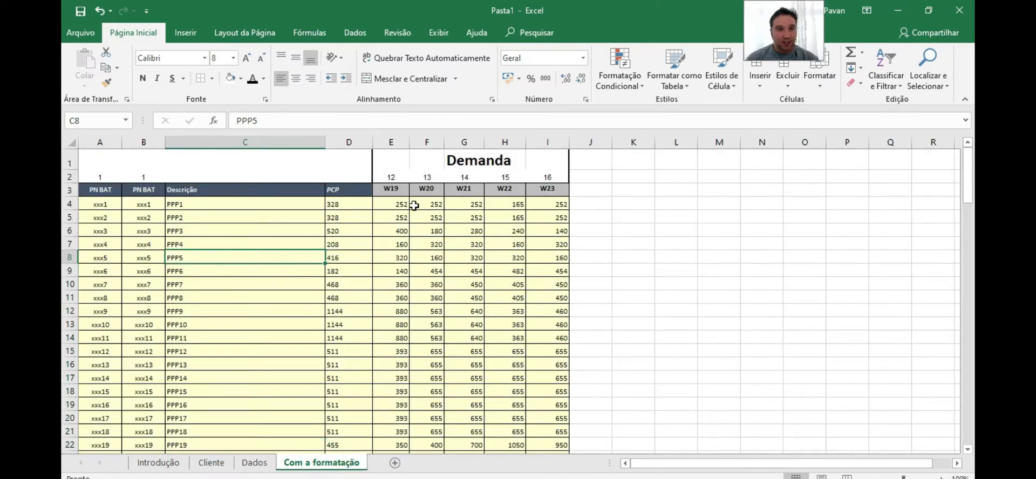
left_click(391, 142)
left_click(427, 142)
left_click(464, 142)
left_click(504, 142)
left_click(539, 142)
left_click(347, 204)
left_click(429, 271)
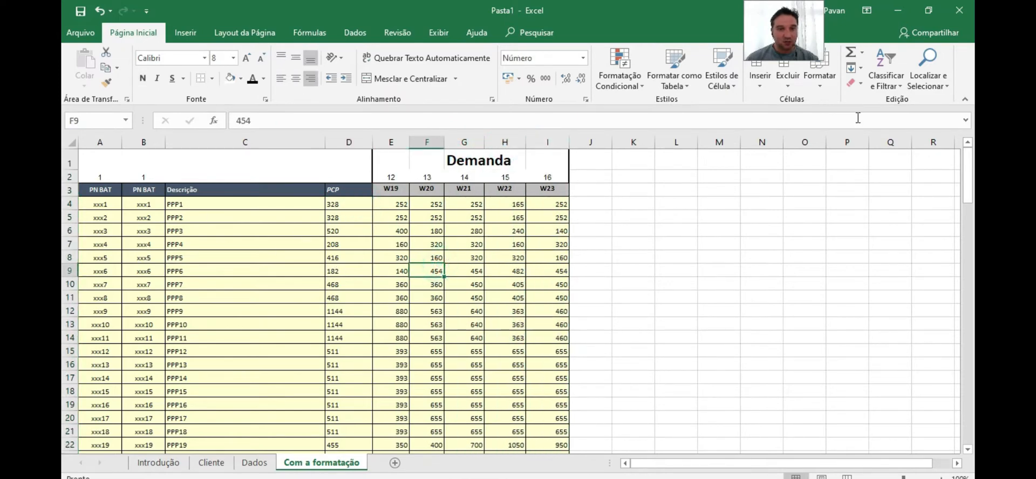
left_click(157, 463)
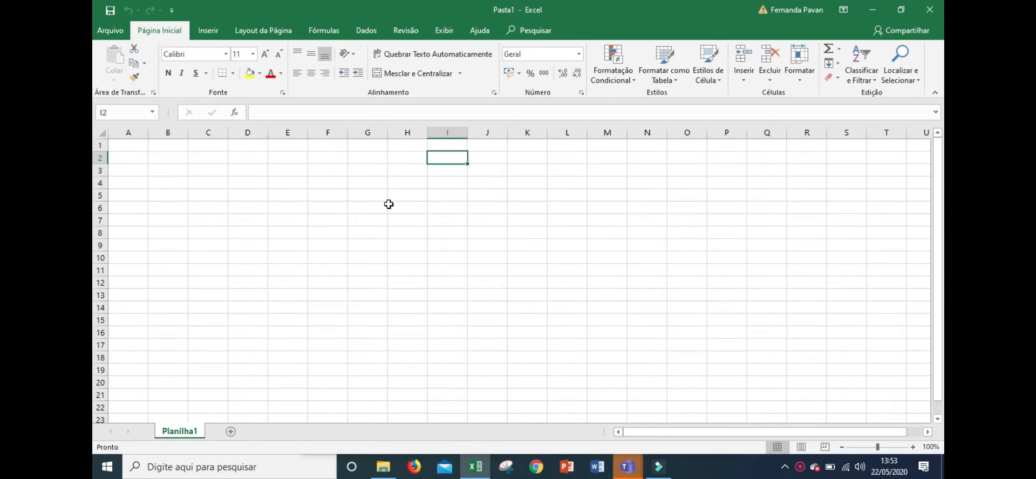
Enter 1 in cell C2 of the blank sheet
key("Left")
key("Left")
key("Left")
key("Left")
key("Left")
key("Left")
type("1")
left_click(212, 184)
left_click(217, 154)
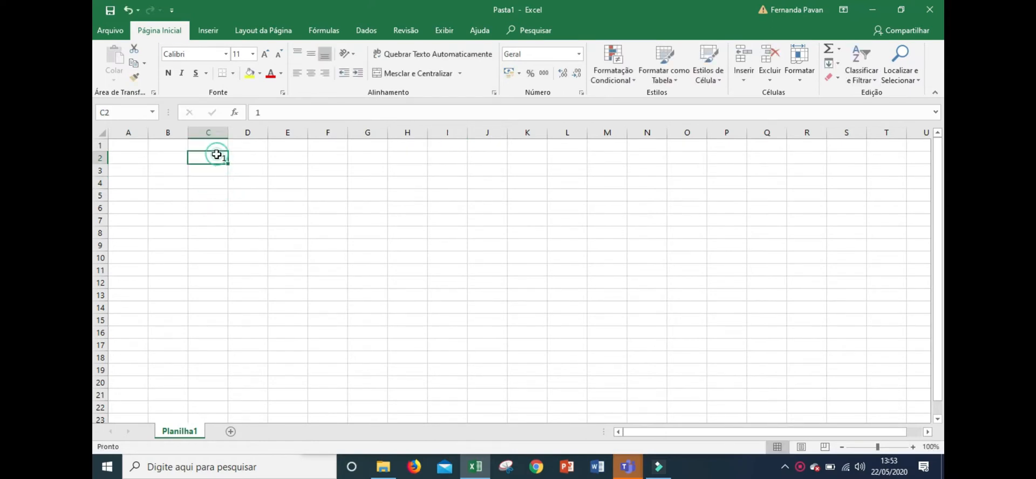
Set D2 to the formula =C2 and fill it down to D6
left_click(249, 157)
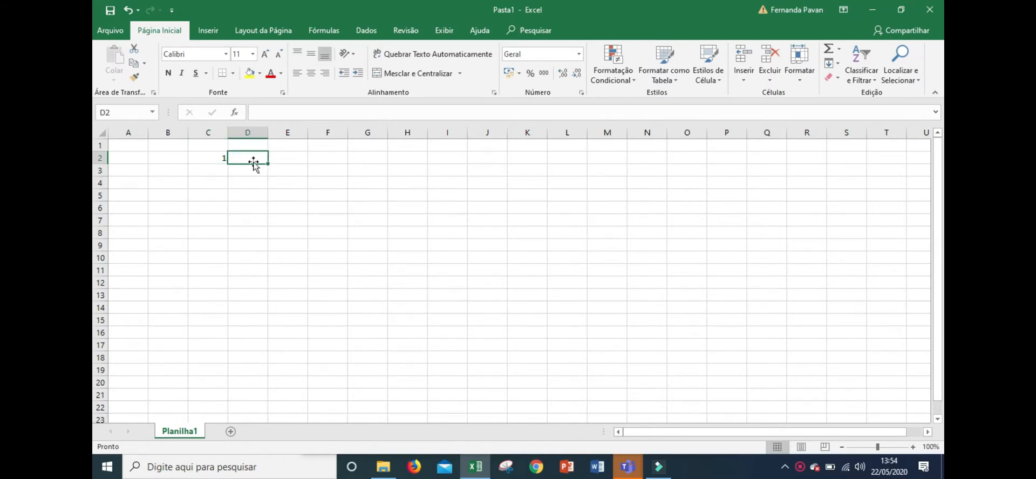
type("=")
left_click(213, 157)
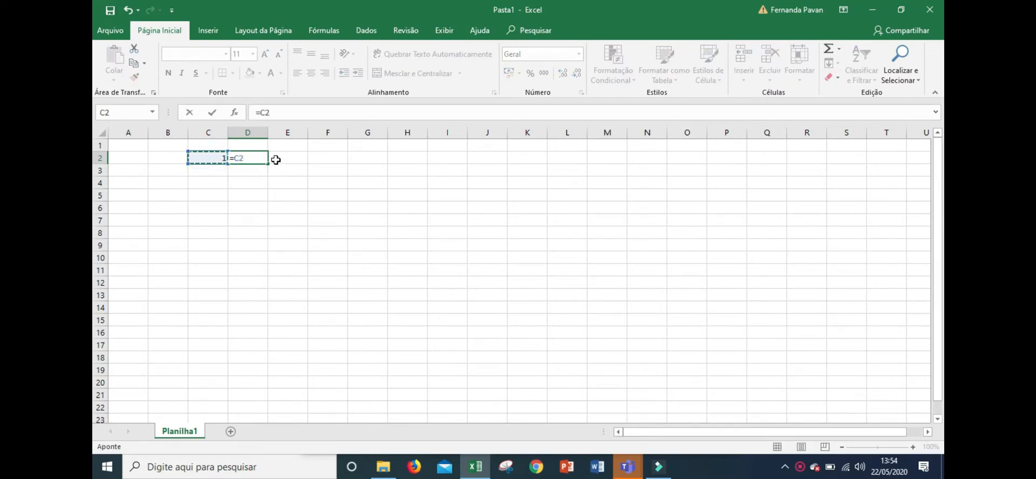
key("Return")
left_click(267, 156)
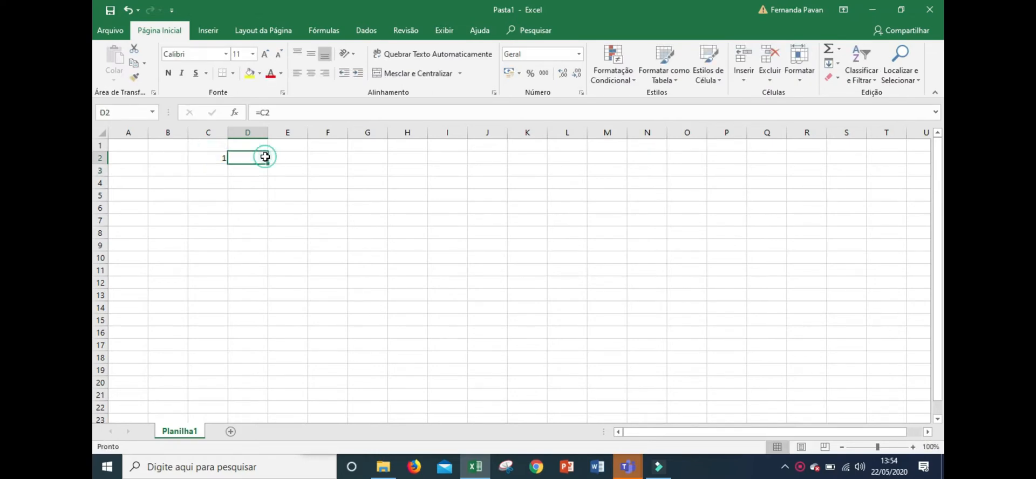
left_click_drag(268, 163, 268, 211)
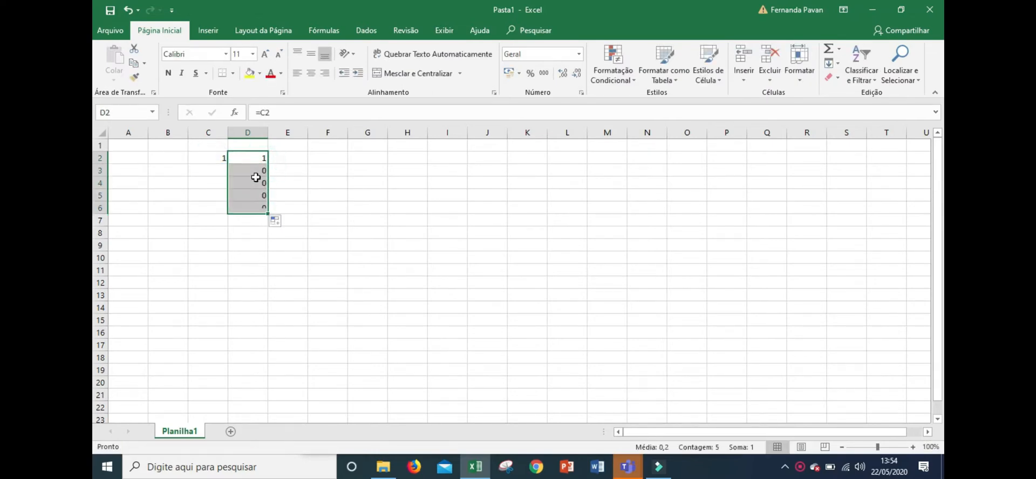
Change D2's formula to =$C2 to lock the column
left_click(210, 157)
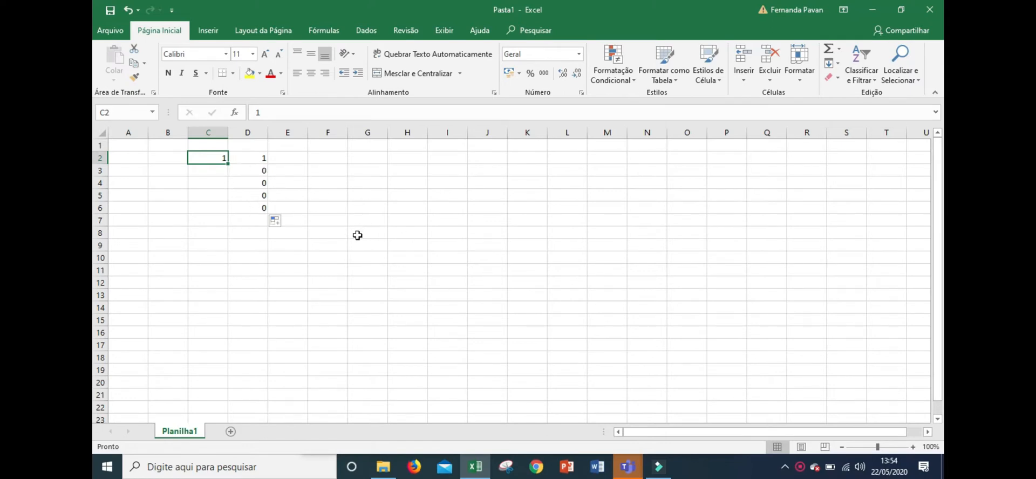
left_click(259, 161)
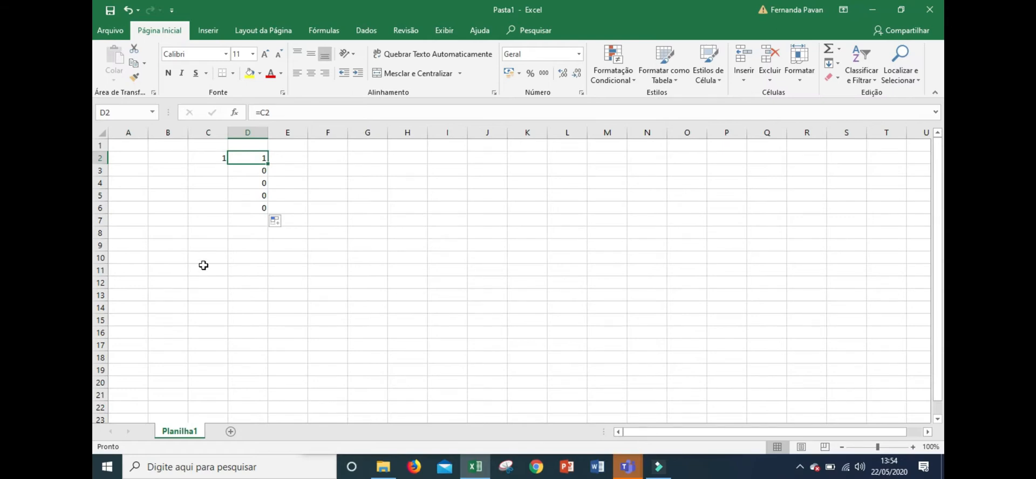
left_click(263, 112)
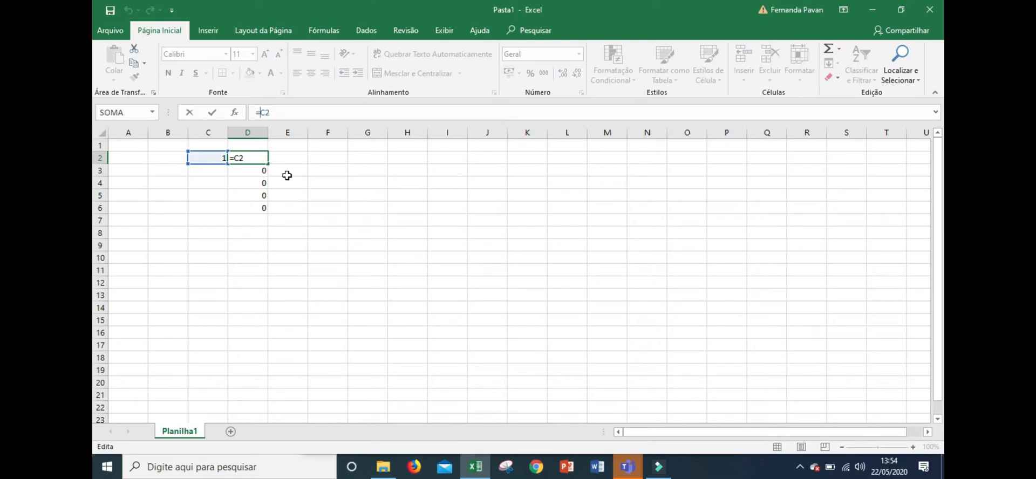
type("$")
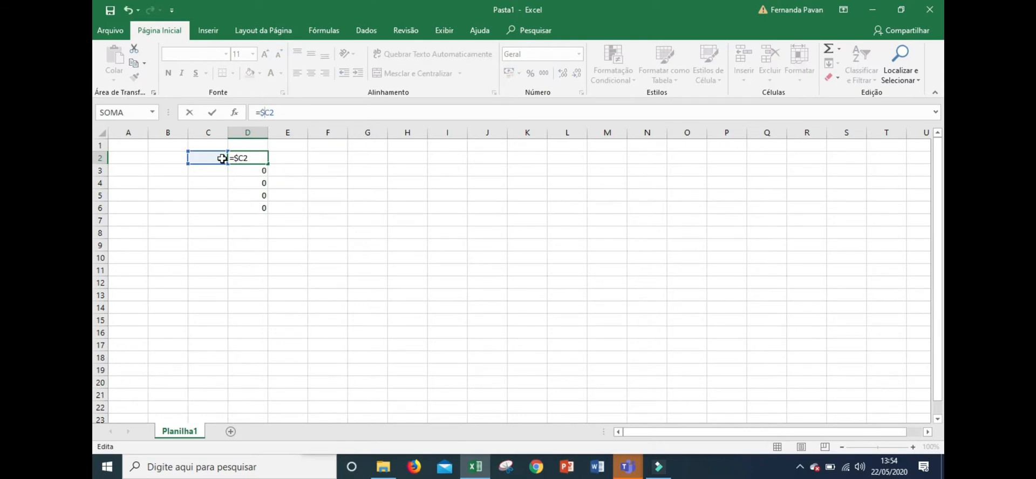
key("ctrl+Return")
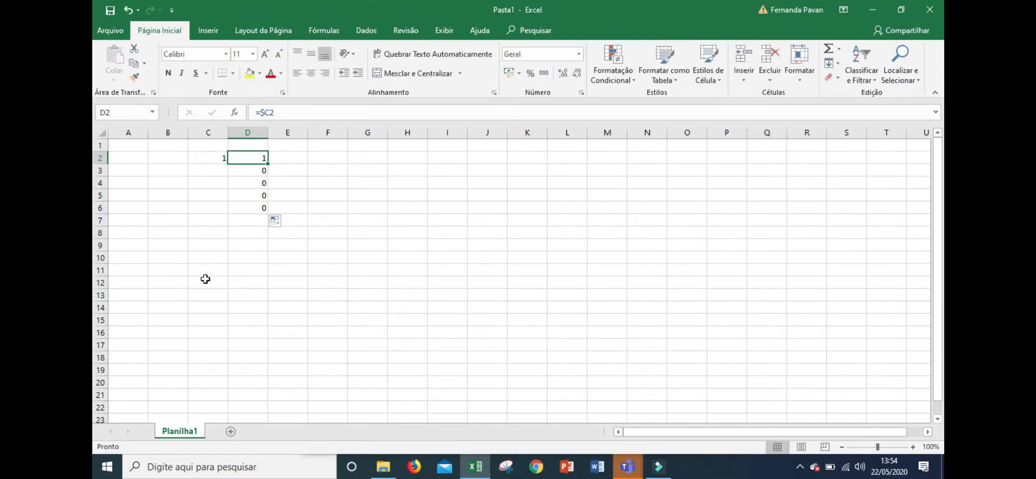
Fill D2's formula right into E2 and down to D6
left_click_drag(267, 163, 301, 162)
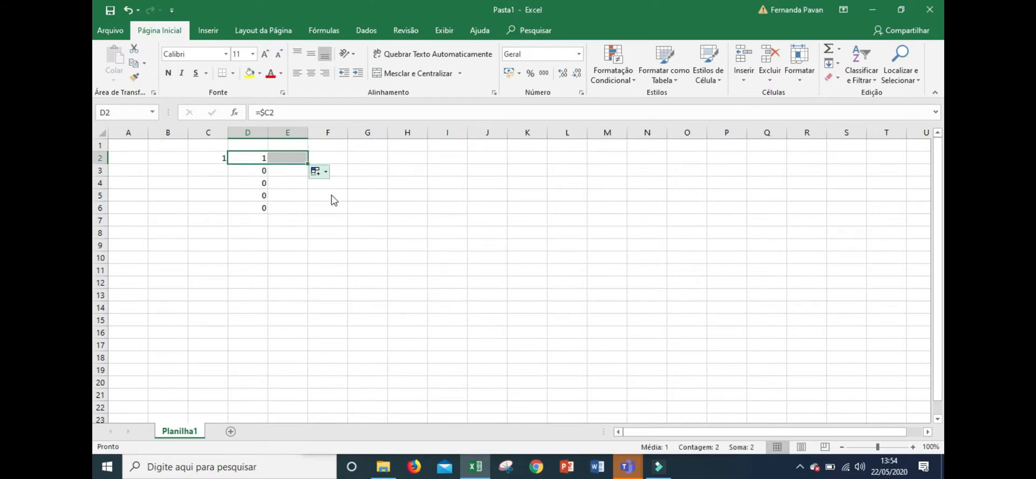
left_click(291, 157)
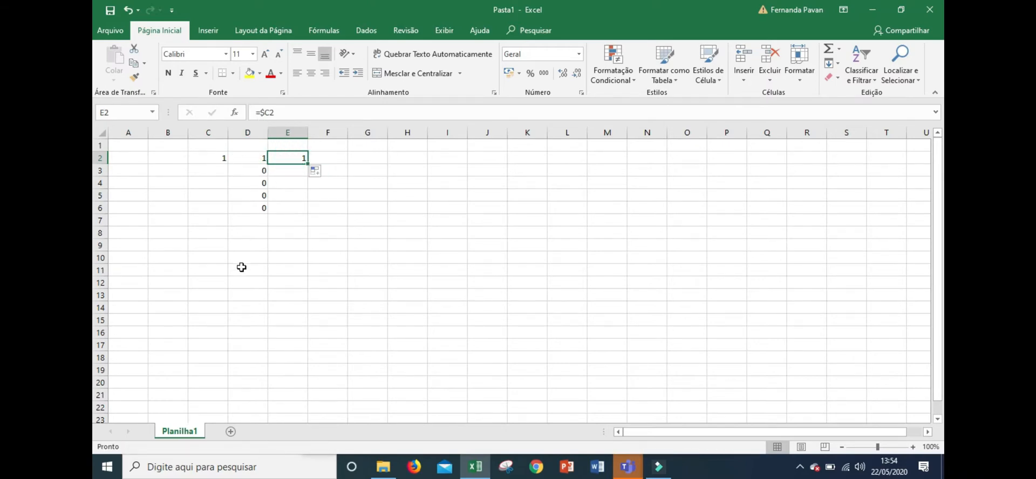
left_click(260, 161)
left_click_drag(267, 163, 262, 213)
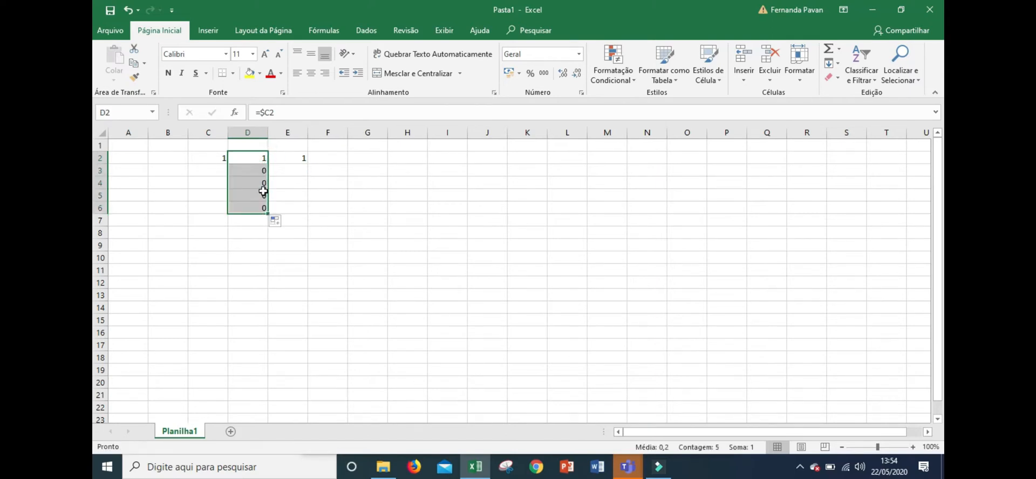
Fill E2's formula across to I2
left_click(260, 170)
left_click(306, 162)
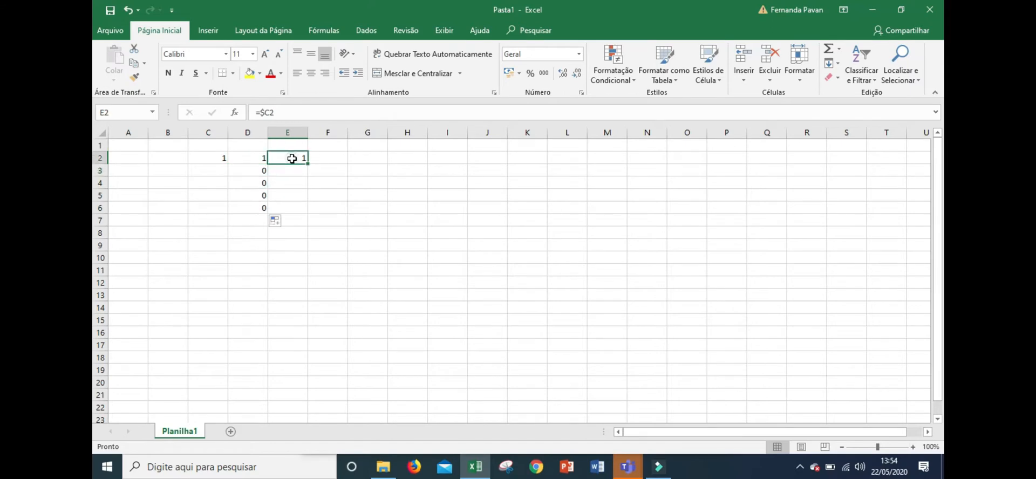
left_click_drag(306, 164, 463, 160)
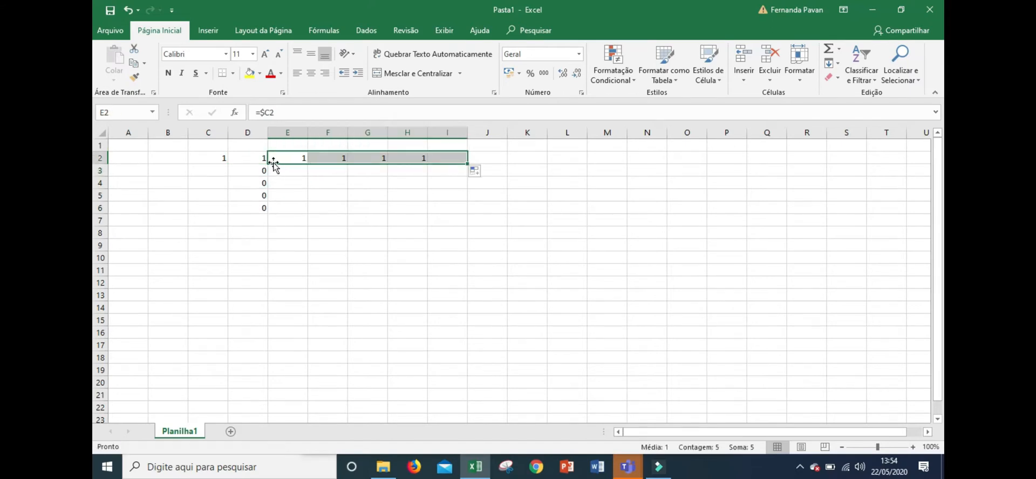
Inspect the formulas in I2, D2 and D3 to compare their references
left_click(251, 161)
left_click(448, 158)
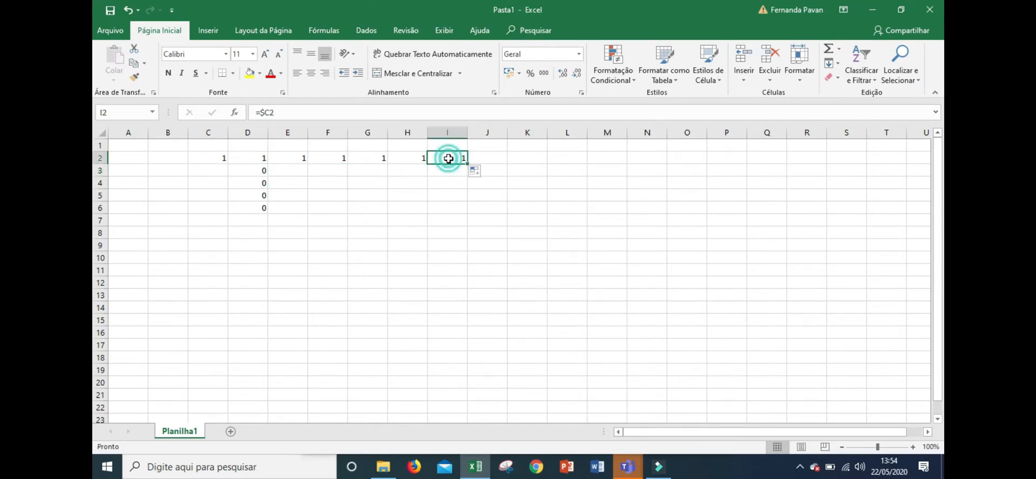
double_click(449, 158)
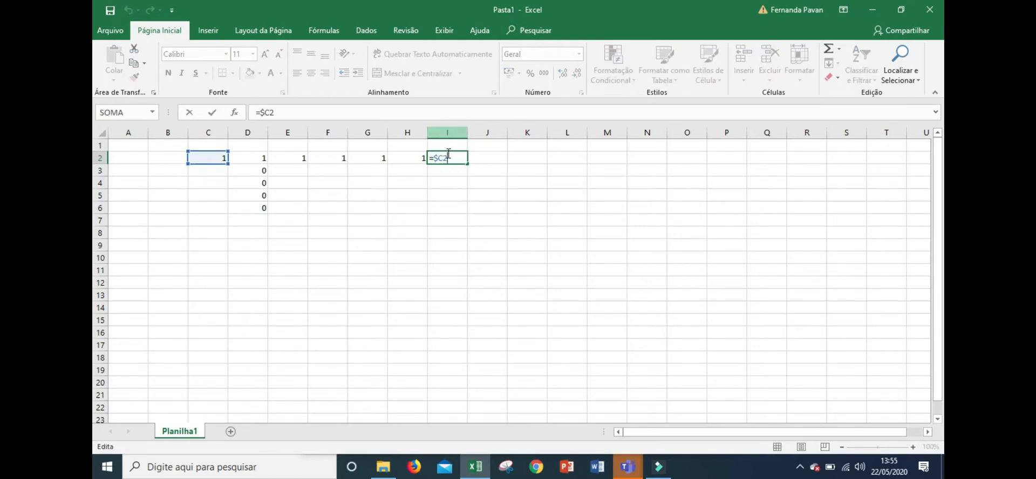
double_click(246, 159)
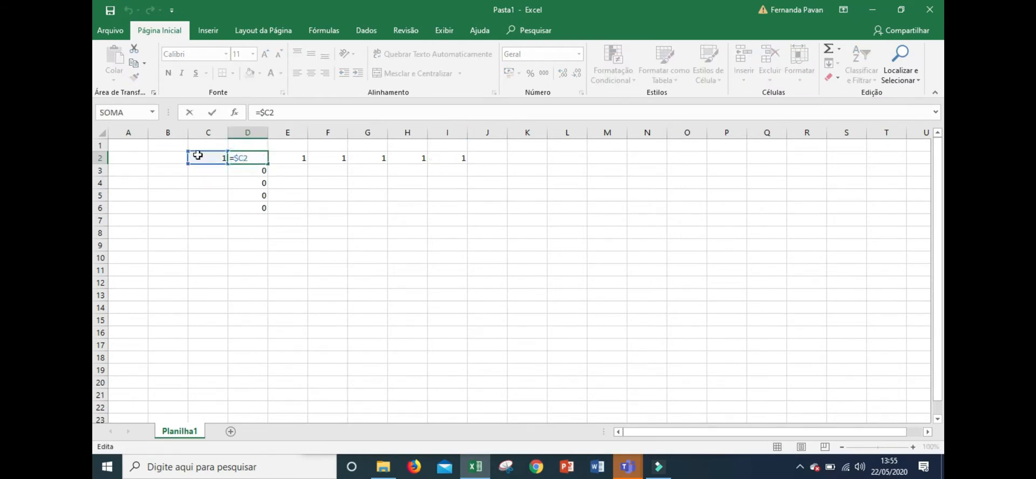
left_click(317, 172)
left_click(254, 171)
double_click(253, 171)
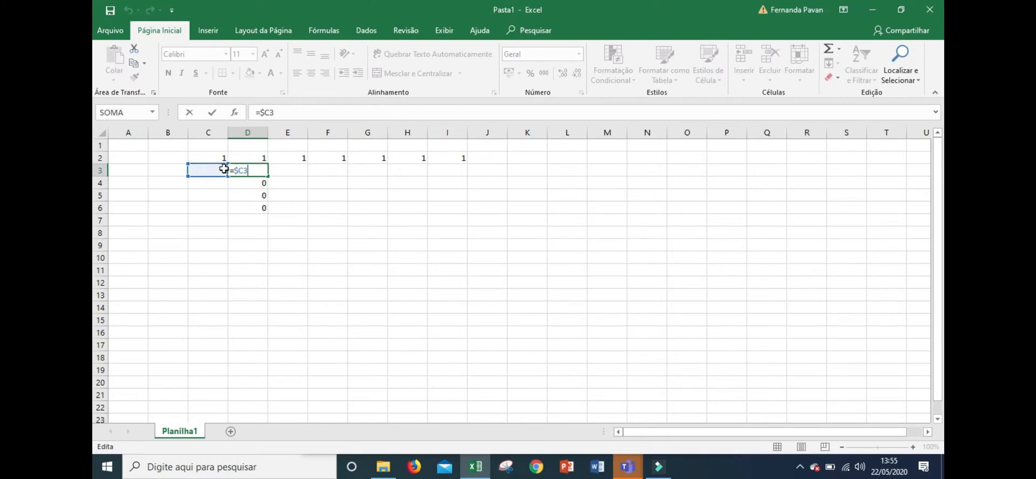
left_click(239, 158)
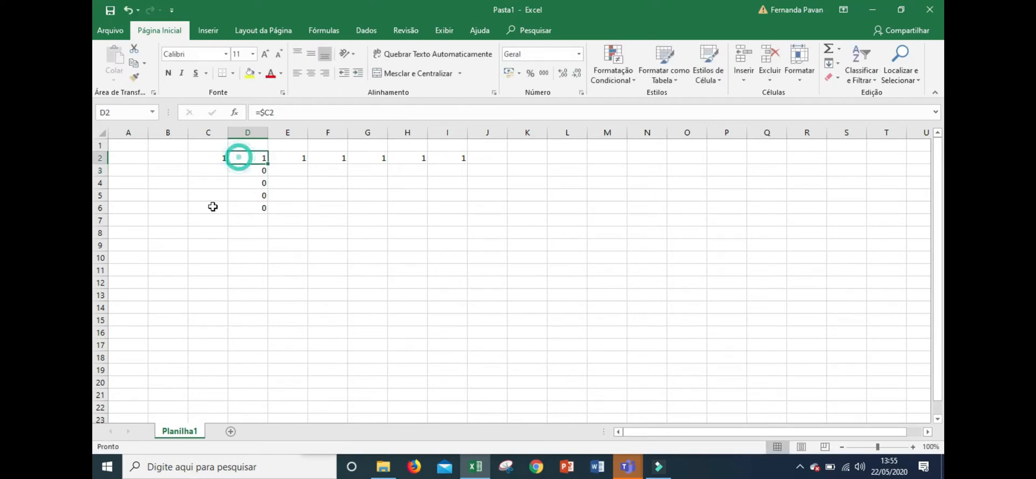
Change D2's formula to =C$2 and fill it down to D8
left_click(268, 112)
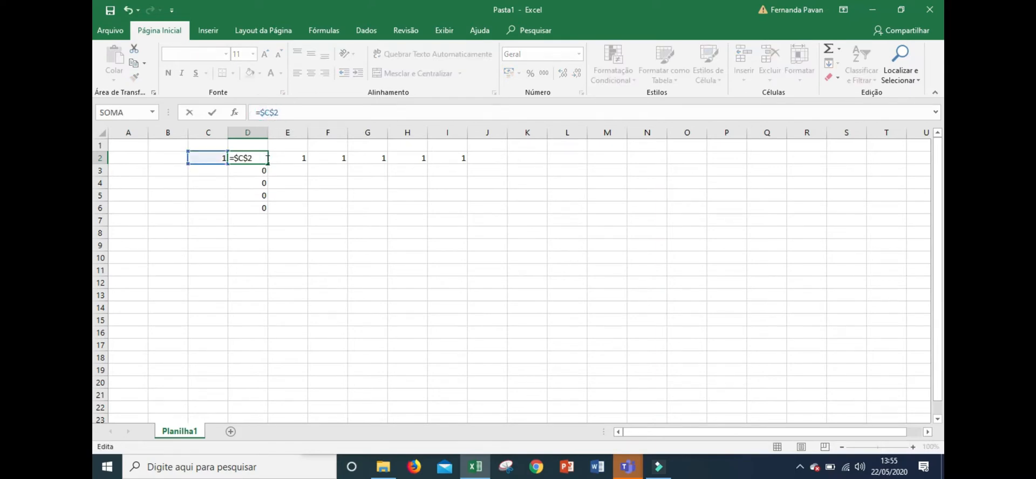
left_click(279, 110)
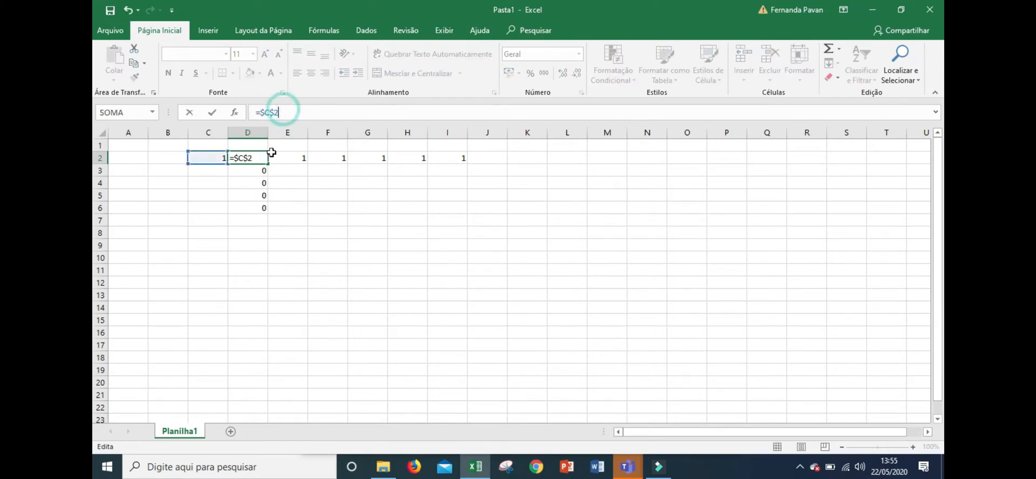
left_click(277, 183)
left_click(253, 158)
left_click_drag(266, 164, 270, 219)
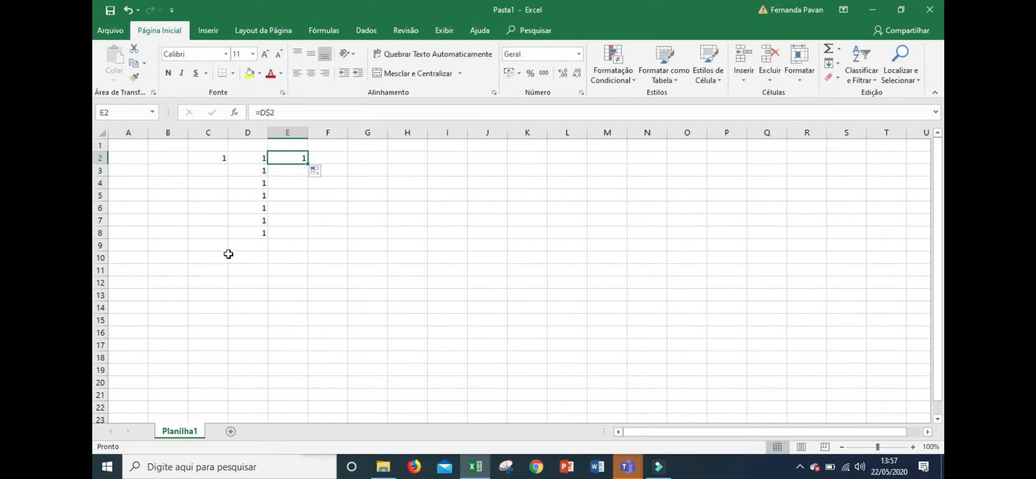
Change D2's formula to =$C$2 to lock both column and row
left_click(244, 157)
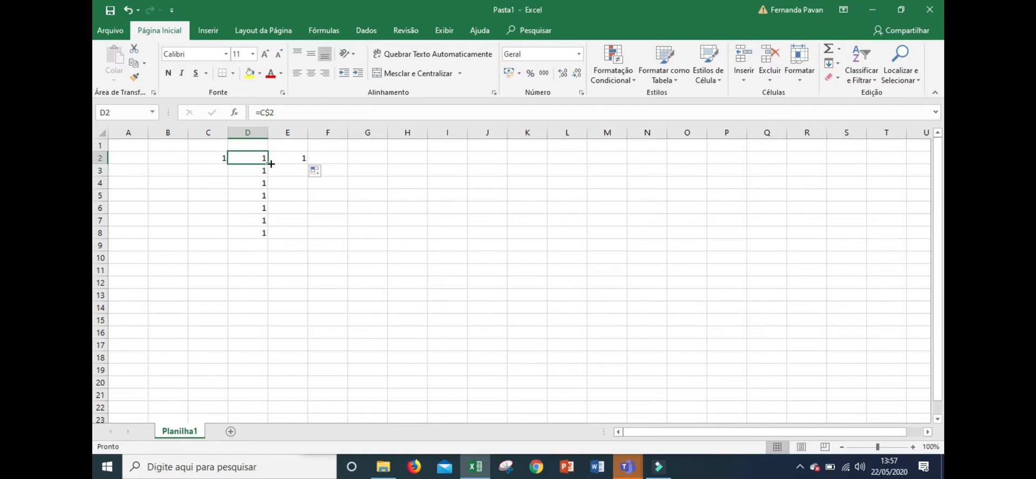
left_click(262, 110)
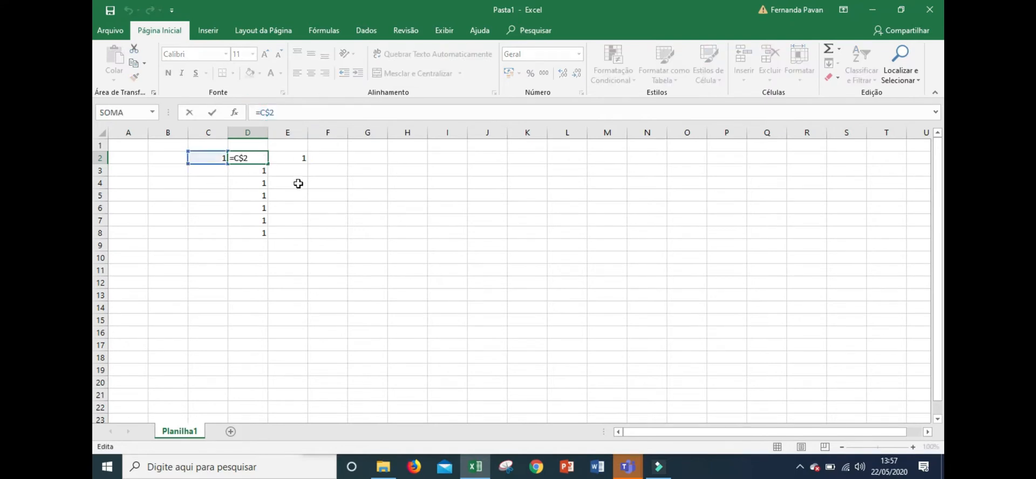
type("$")
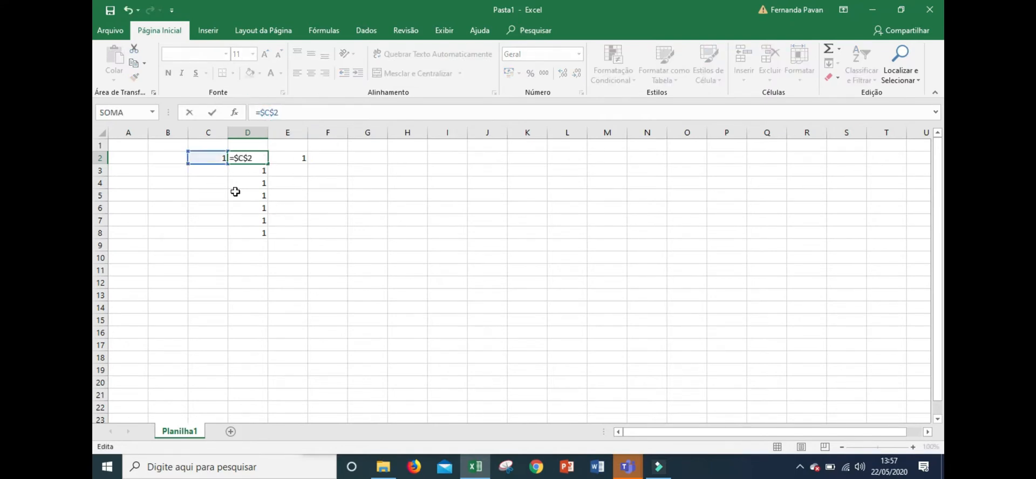
key("Return")
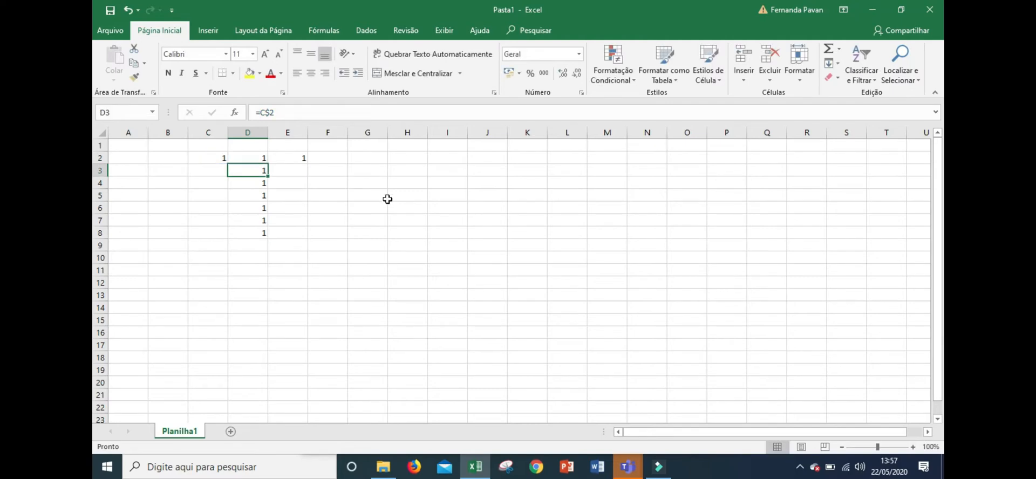
Fill D2's formula across and down through D2:H8
left_click(205, 158)
left_click(252, 158)
left_click_drag(268, 163, 422, 282)
mouse_move(420, 246)
left_mouse_down()
mouse_move(423, 165)
mouse_move(424, 233)
left_mouse_up()
left_click(249, 158)
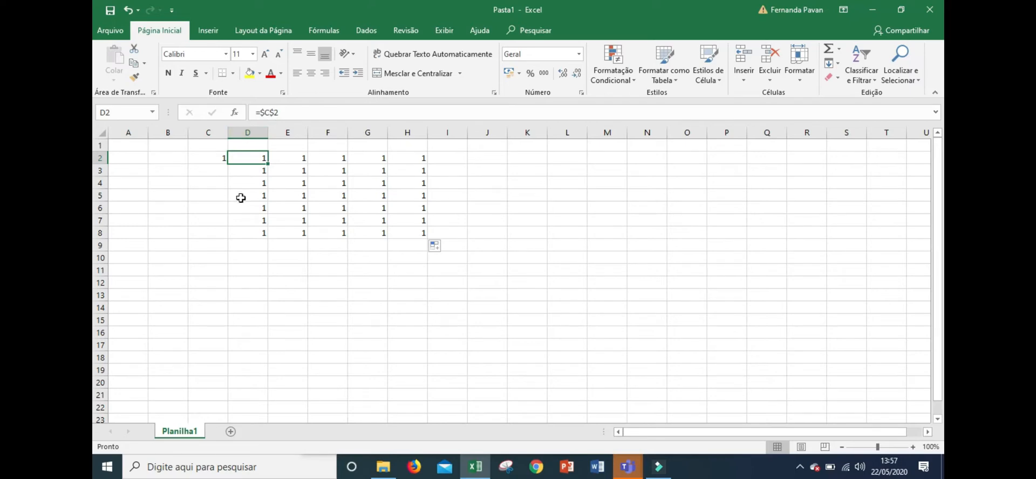
Check the copied formulas in E3 and D2
left_click(275, 170)
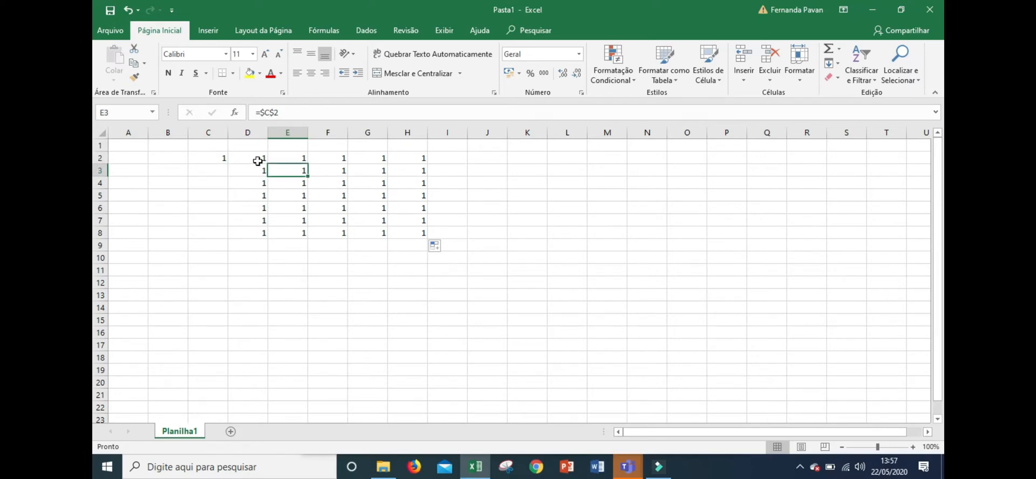
left_click(257, 160)
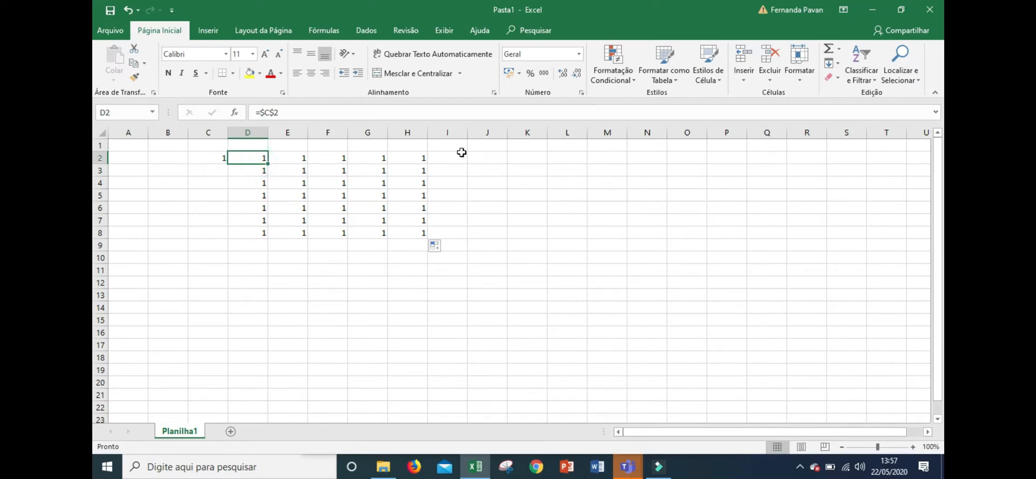
left_click(446, 157)
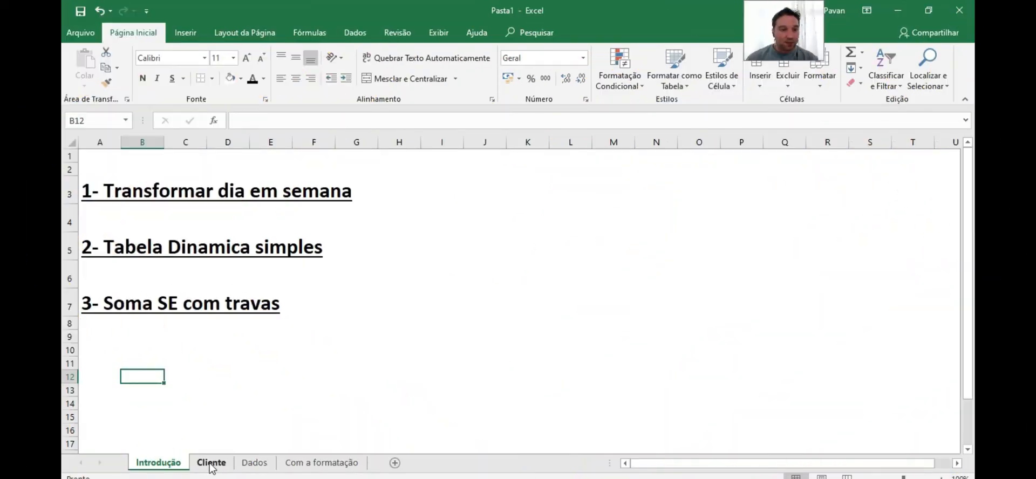
Switch to the Cliente sheet and enter the header Semanas in F1
left_click(211, 462)
left_click(331, 170)
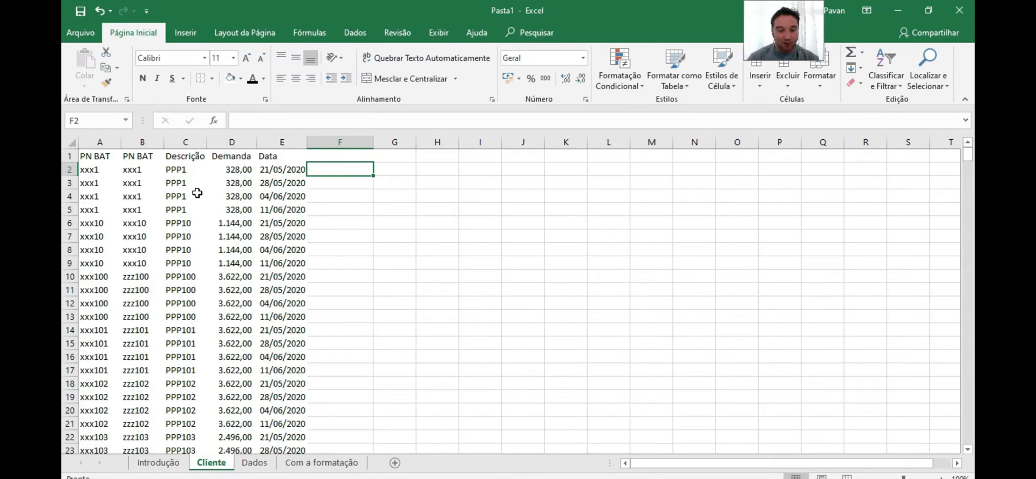
left_click(325, 158)
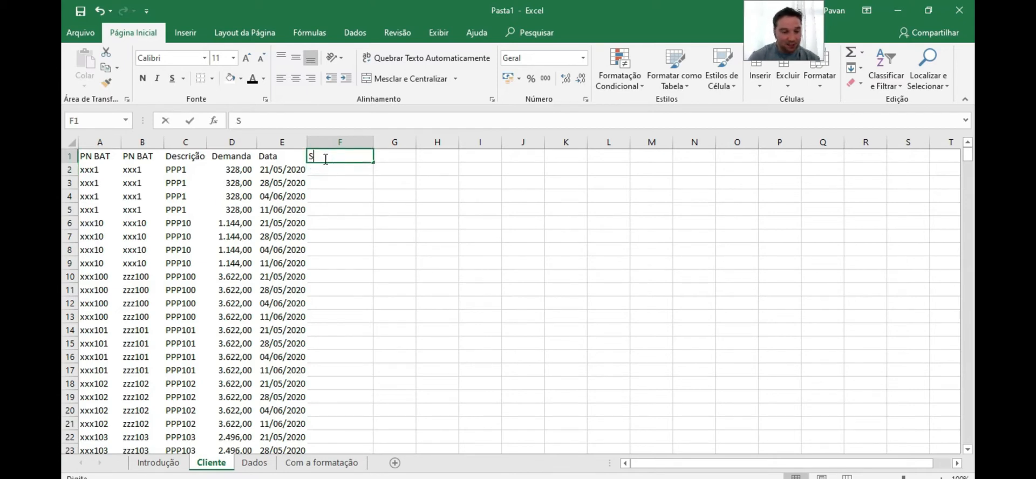
type("Semanas")
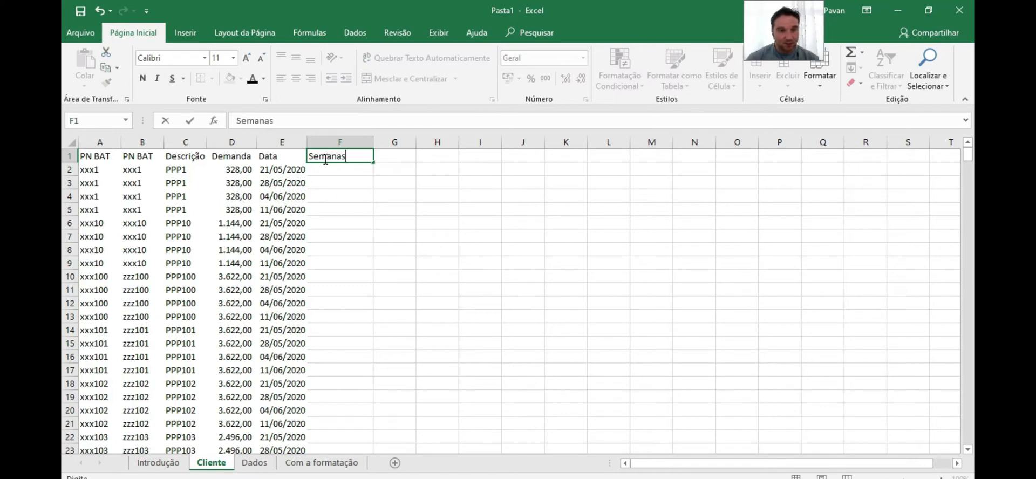
key("Return")
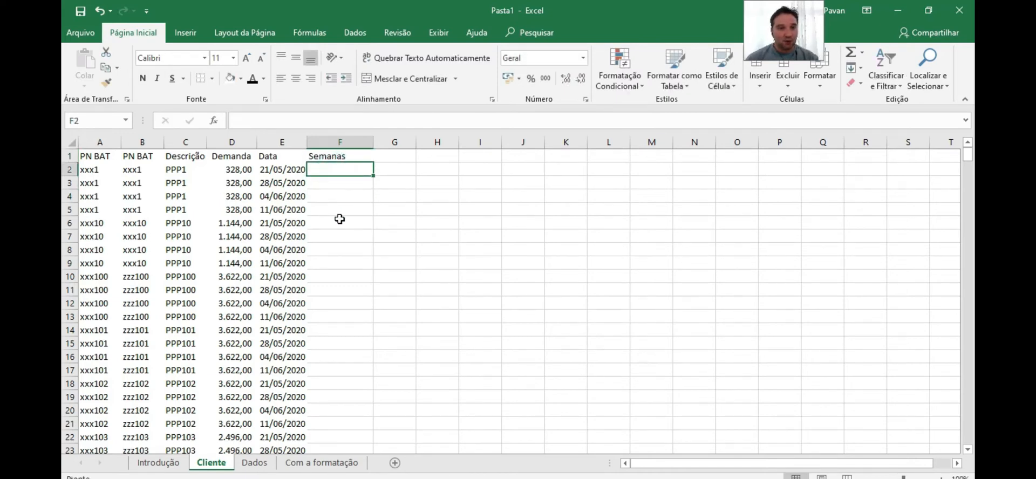
Enter =NÚMSEMANA(E2) in F2 to get the week number of the date
type("=sema")
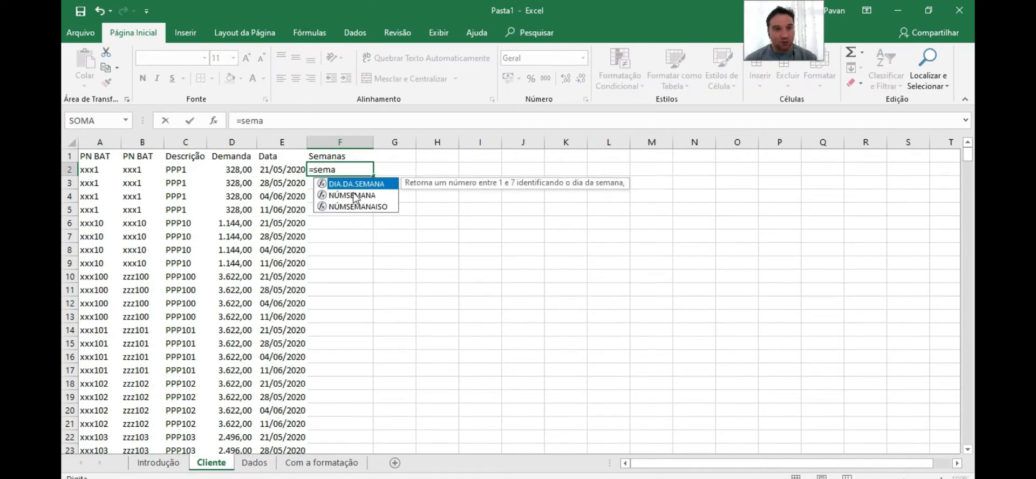
double_click(354, 195)
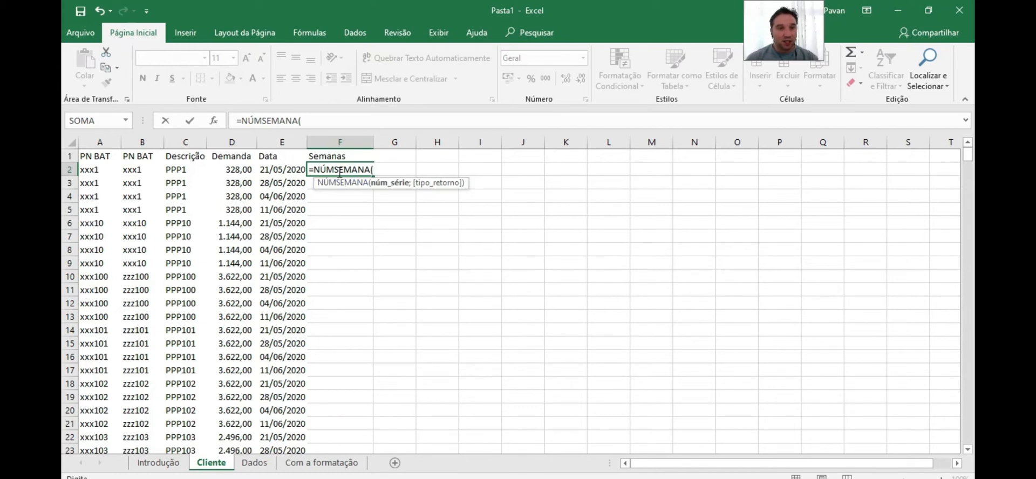
left_click(285, 171)
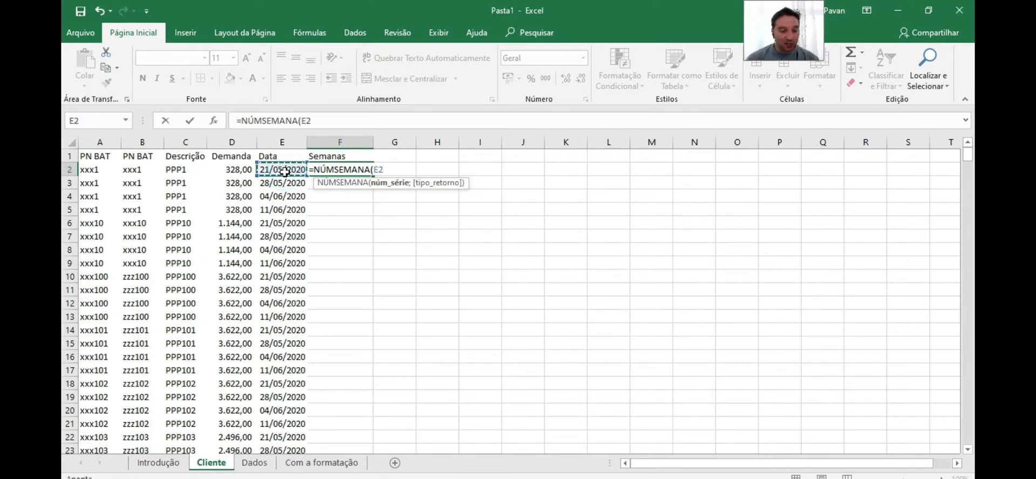
type(")")
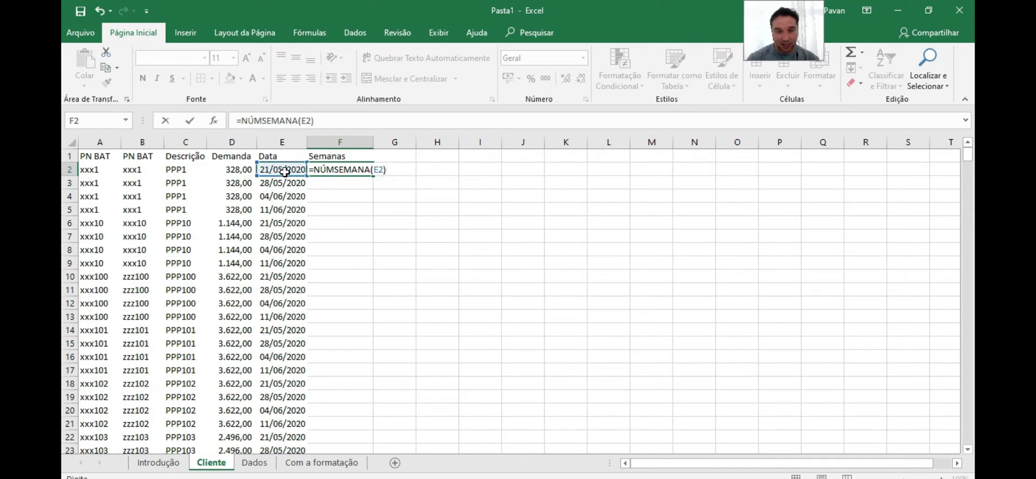
key("Return")
Fill F2's week formula down through the whole data range of column F
left_click(314, 171)
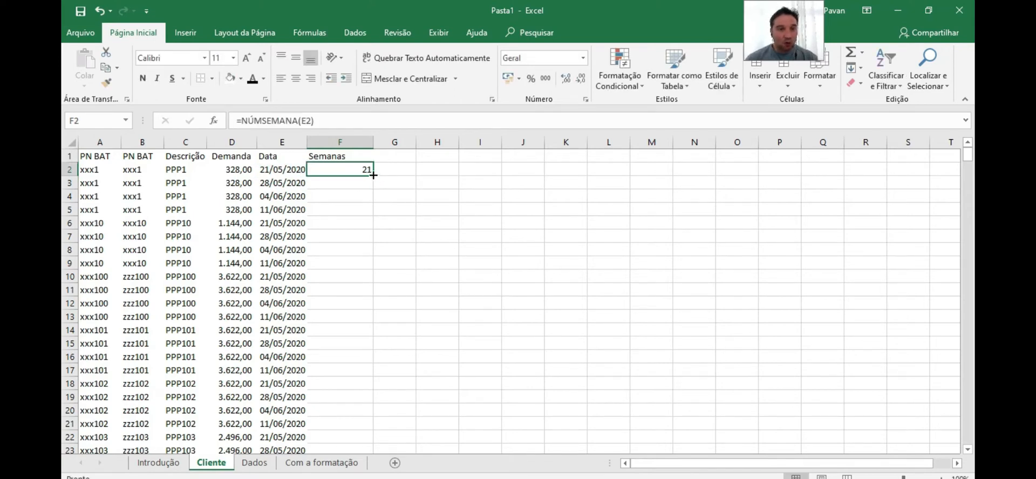
left_click(272, 170)
left_click_drag(345, 169, 348, 424)
scroll(339, 218, "up", 2)
scroll(339, 219, "up", 20)
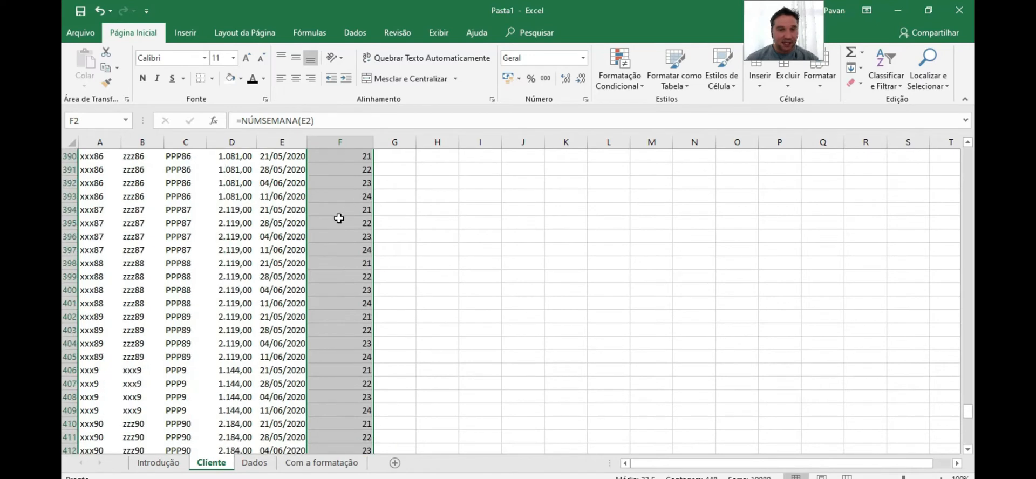
left_click_drag(968, 357, 965, 129)
Enter W as the header in G1
left_click(392, 173)
left_click(382, 156)
left_click(361, 169)
left_click(396, 169)
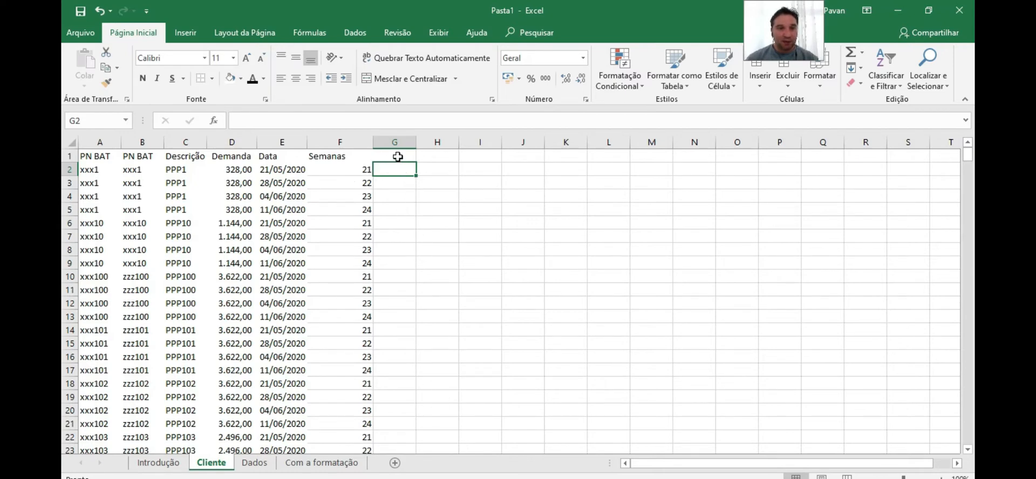
left_click(392, 154)
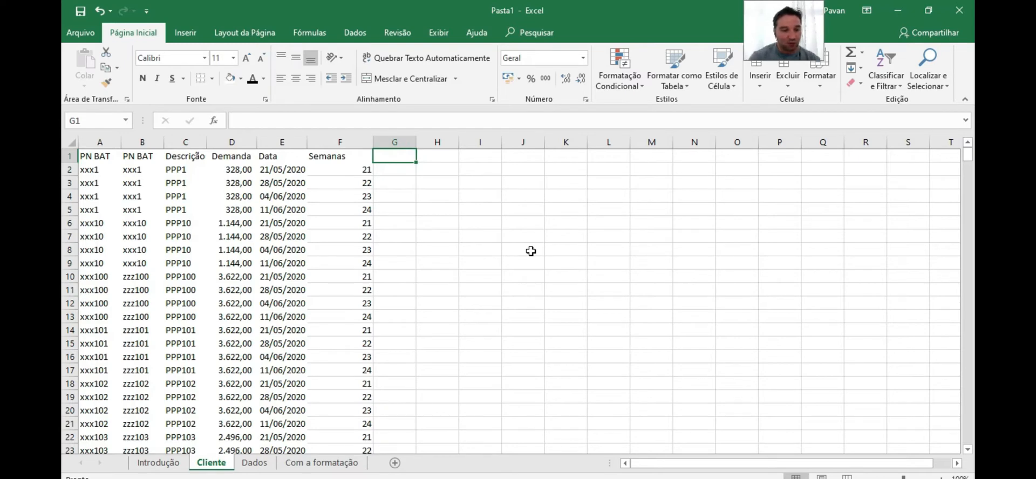
type("W")
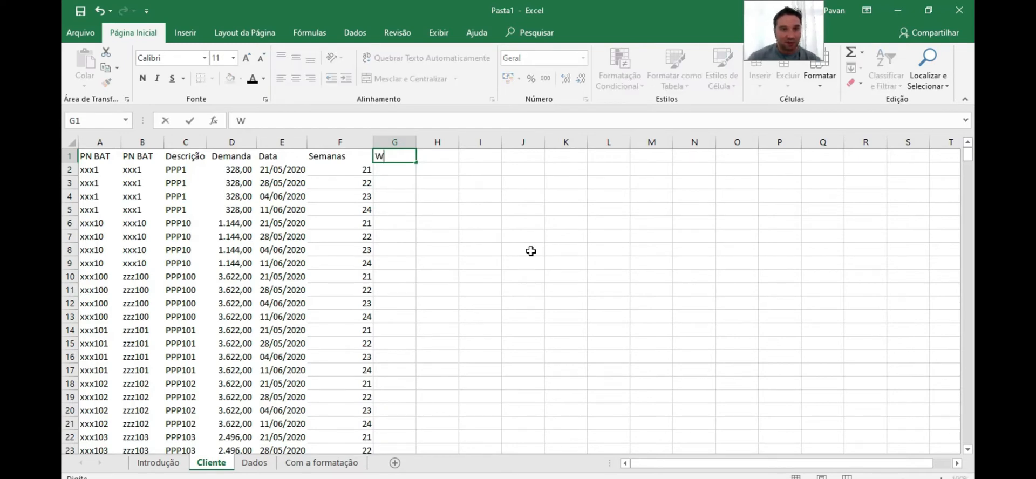
Enter =G1&F2 in G2 to join the W header with the week number
left_click(400, 173)
type("=")
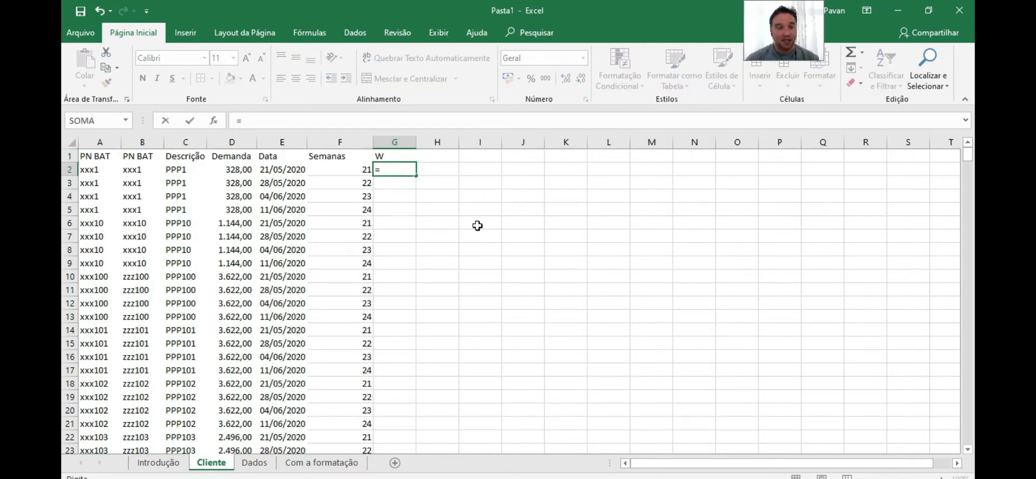
left_click(396, 157)
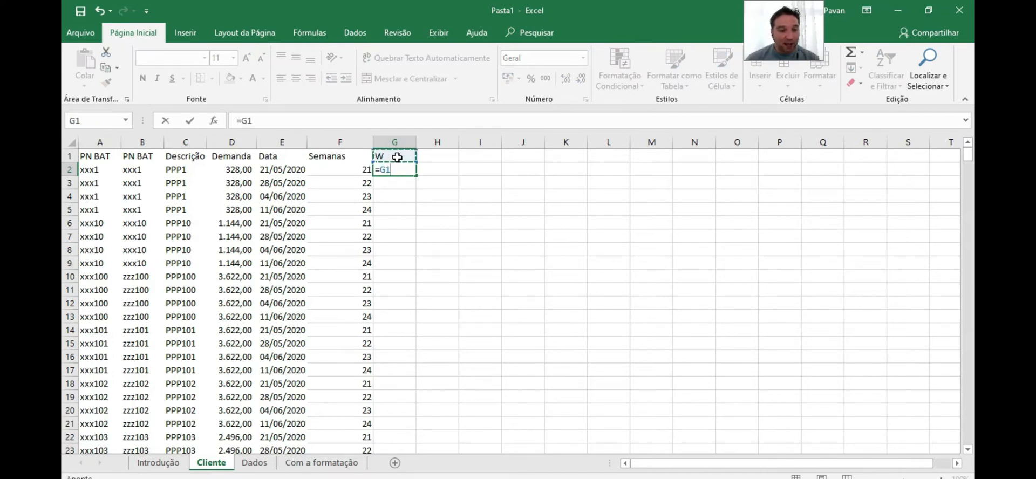
type("&")
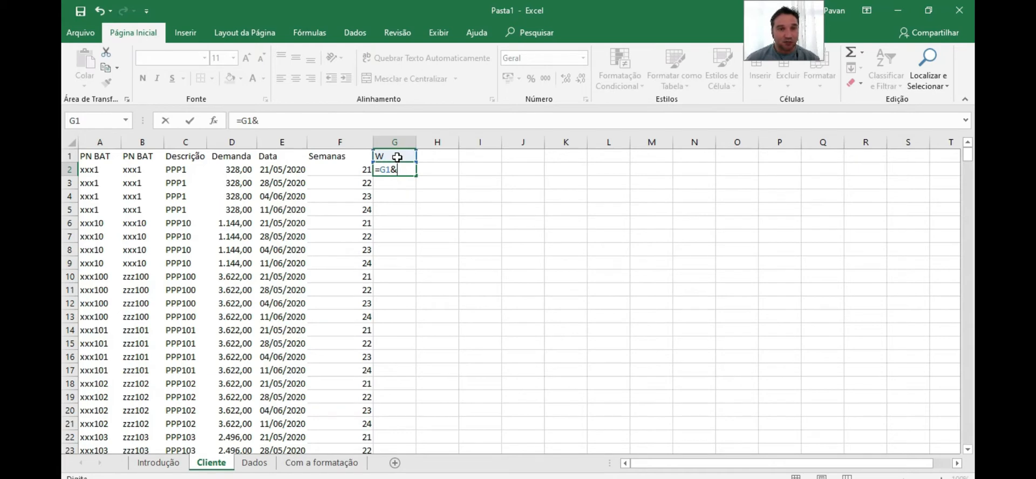
left_click(348, 171)
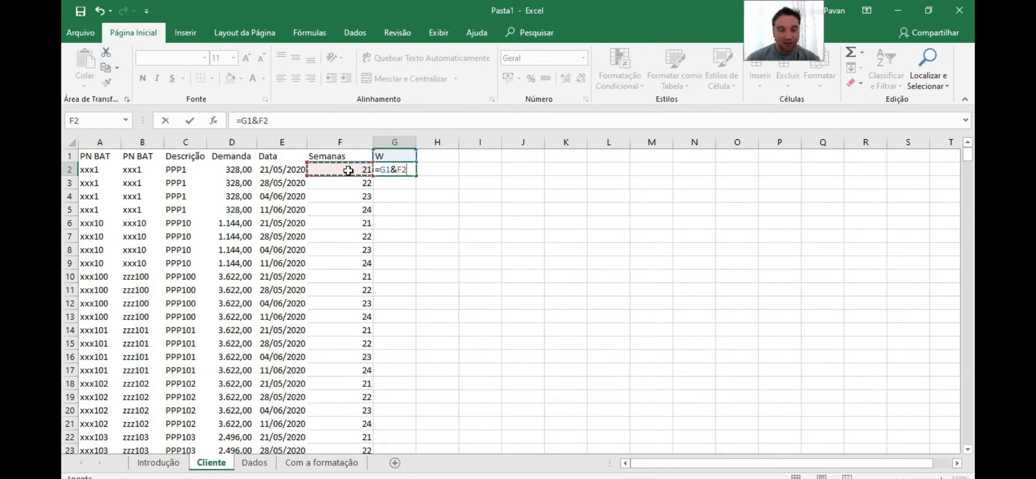
key("Return")
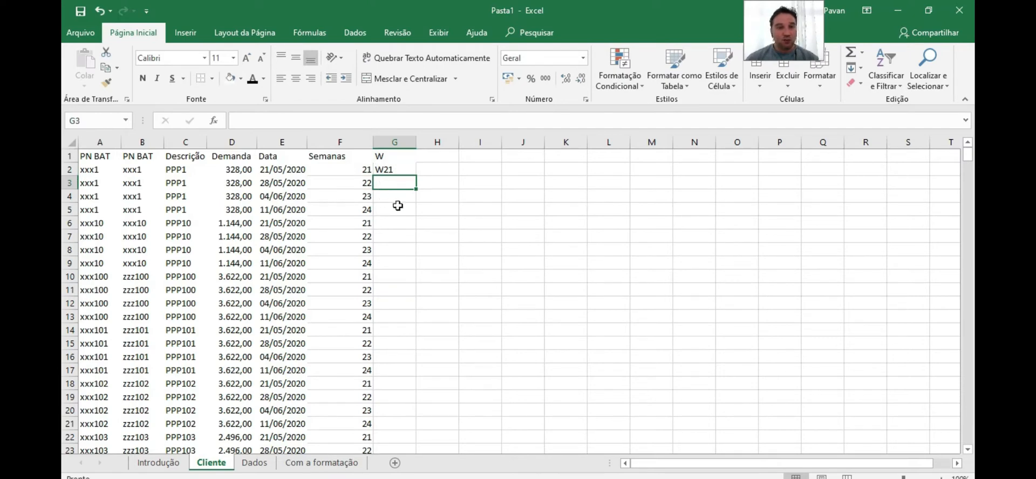
Fill G2's formula down to G10 and clear the copies in G3:G10
left_click(405, 170)
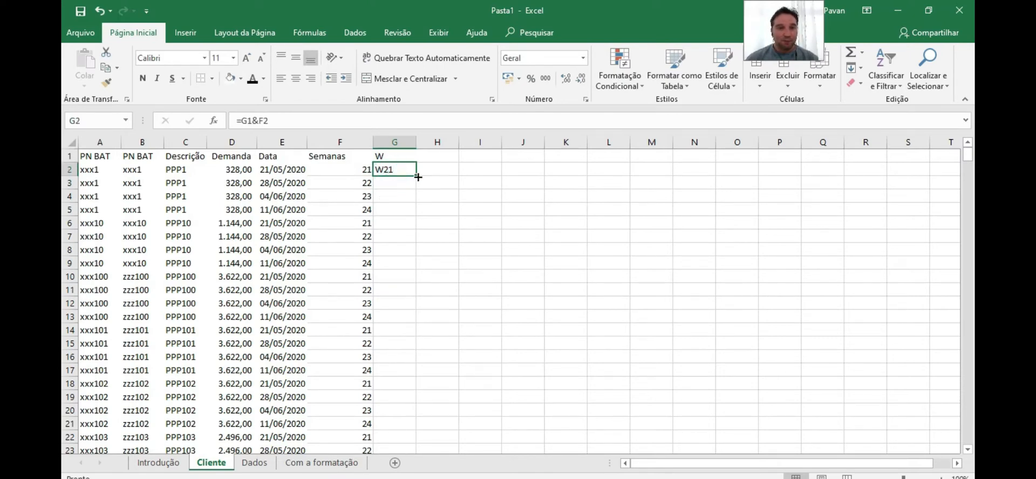
left_click_drag(418, 177, 411, 278)
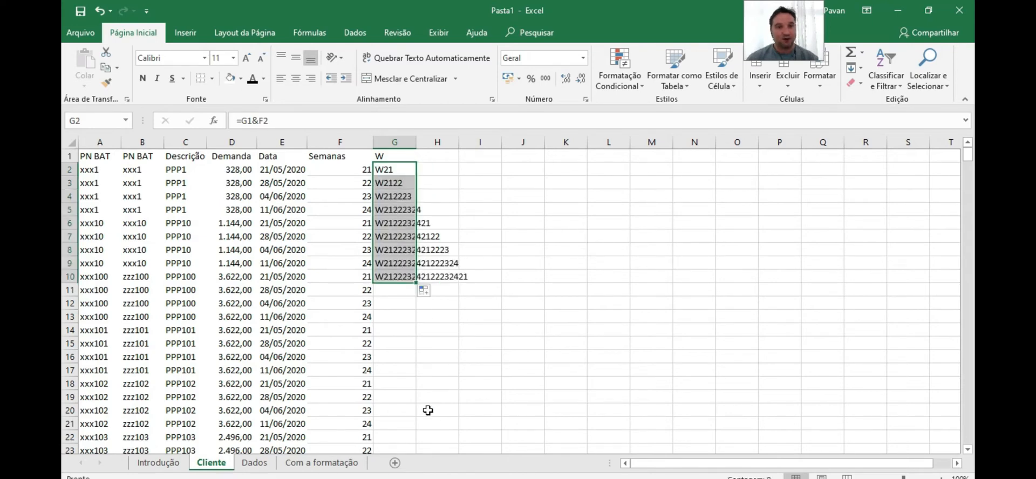
left_click_drag(394, 183, 394, 281)
key("Delete")
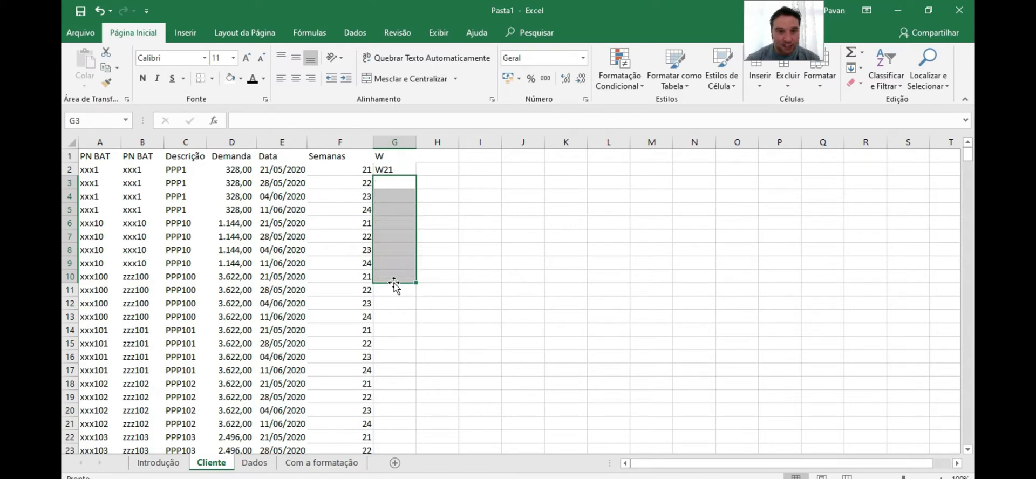
Change G2's formula to =$G1&F2 to lock the header's column
left_click(394, 171)
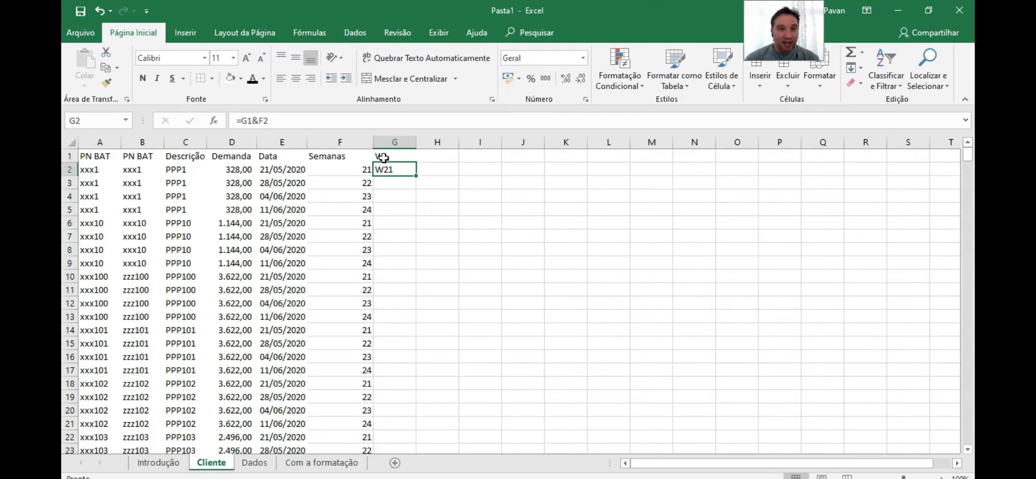
left_click(383, 157)
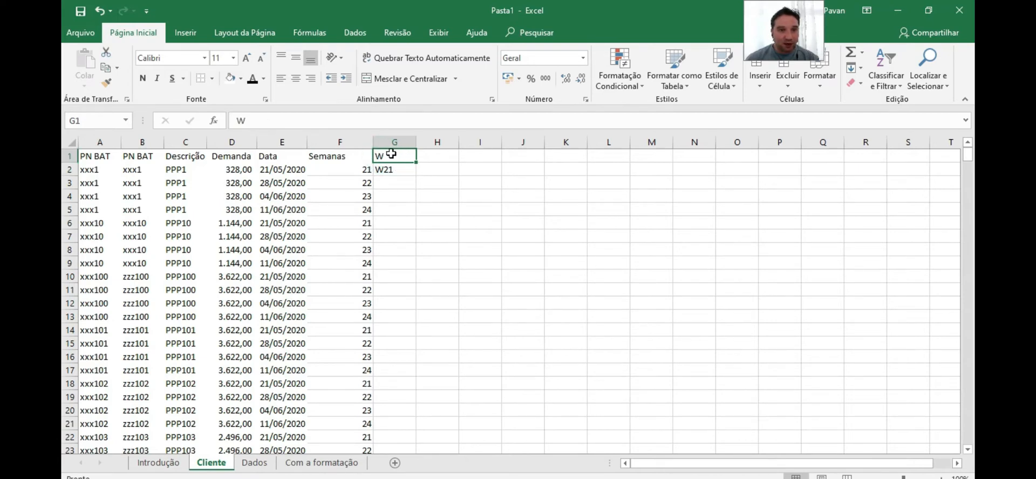
left_click(389, 168)
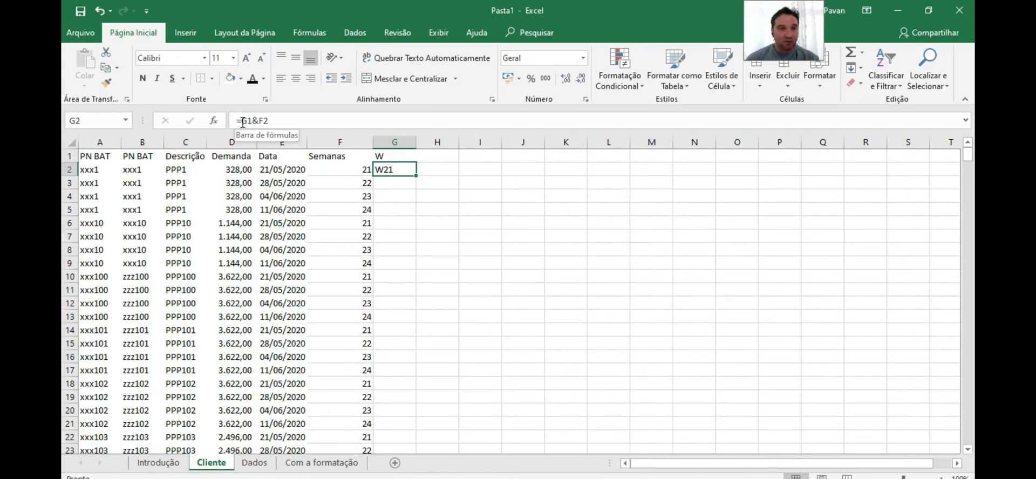
left_click(244, 120)
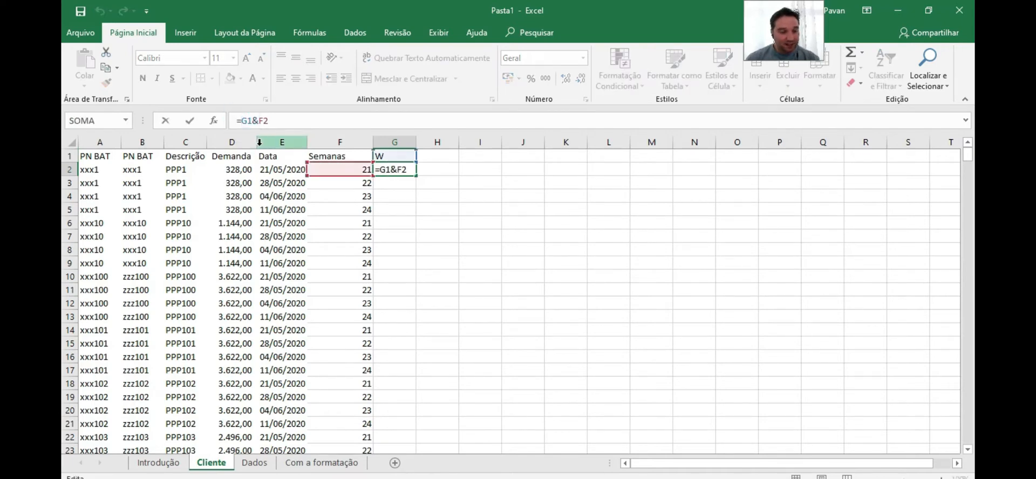
type("$")
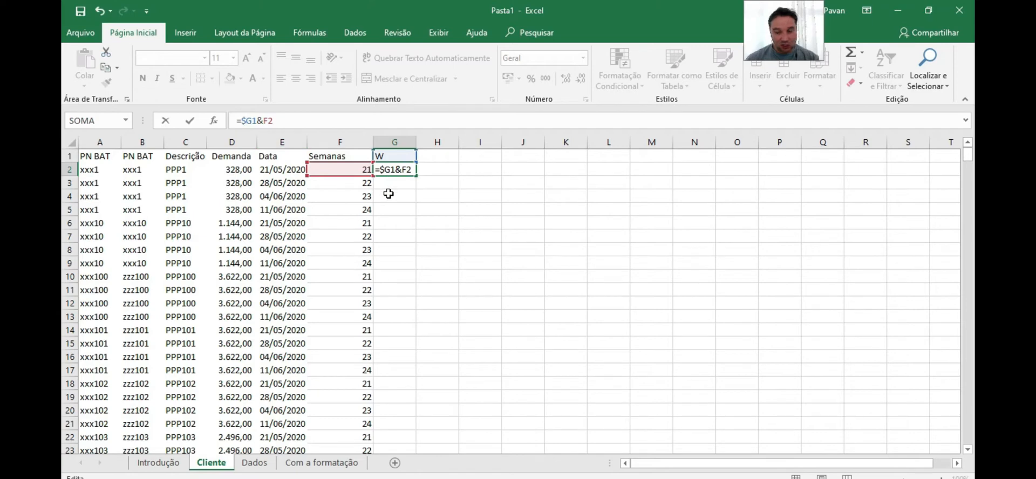
key("Return")
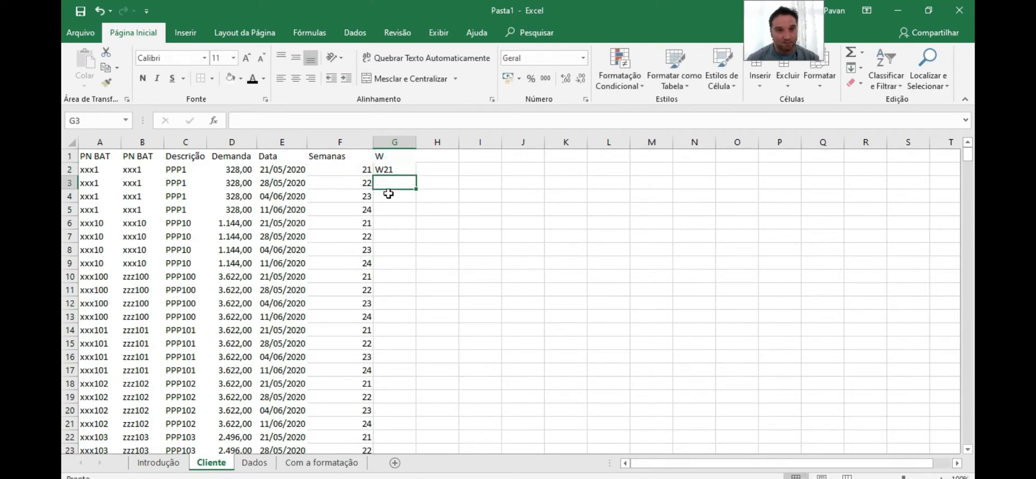
Fill G2's formula down to G8 and clear the copies in G3:G8
left_click(388, 169)
left_click_drag(416, 175, 413, 238)
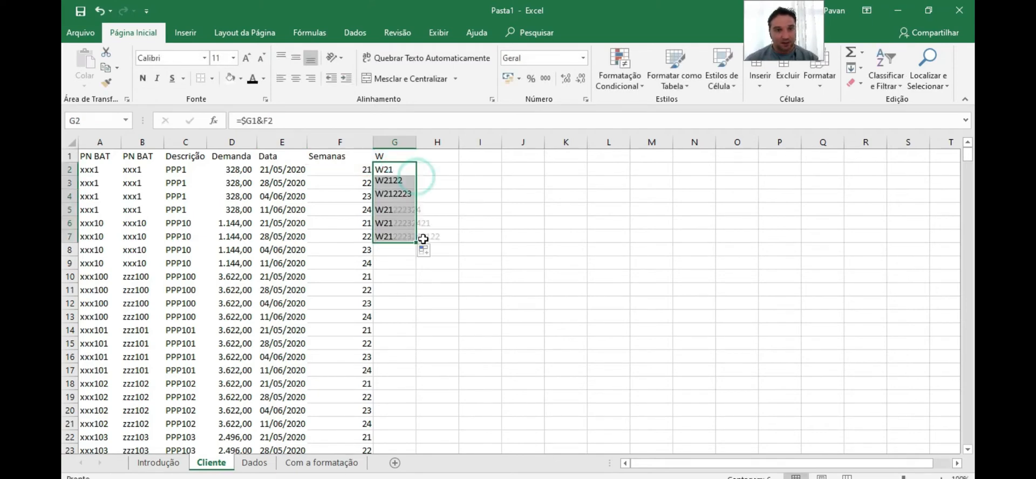
left_click_drag(394, 184, 397, 249)
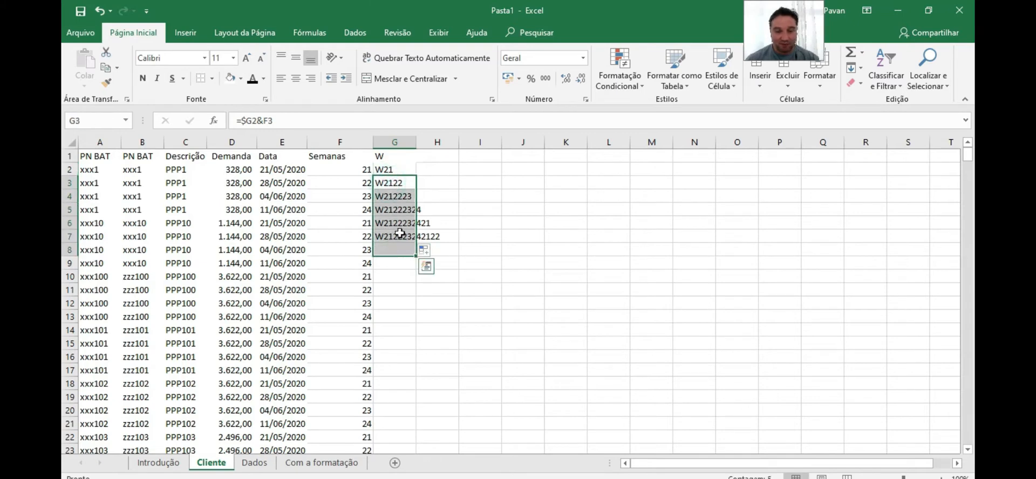
key("Delete")
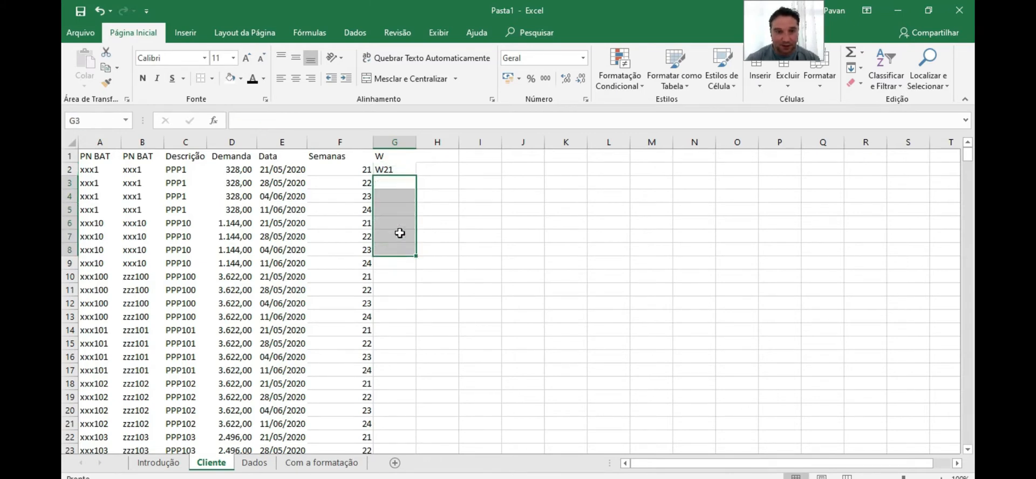
Change G2's formula to =$G$1&F2 to lock both column and row of the header
left_click(381, 157)
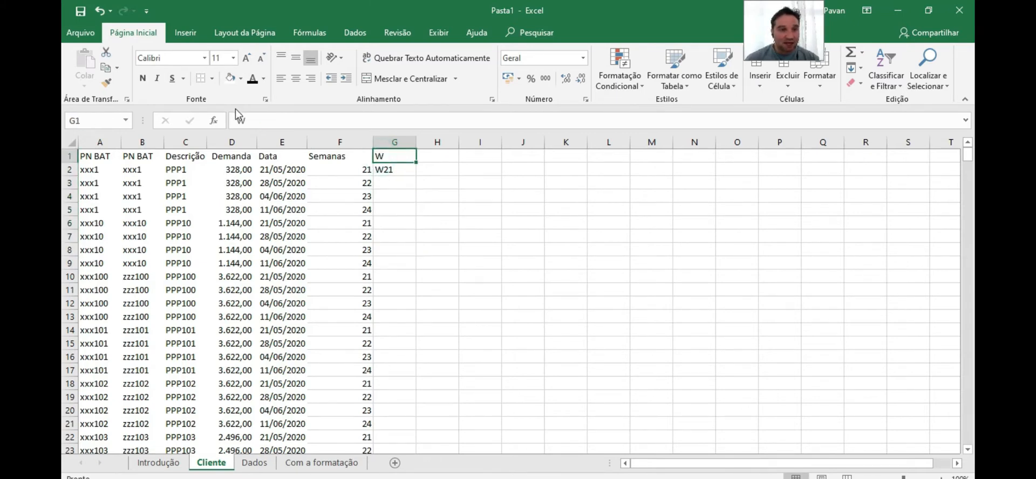
double_click(384, 171)
key("Delete")
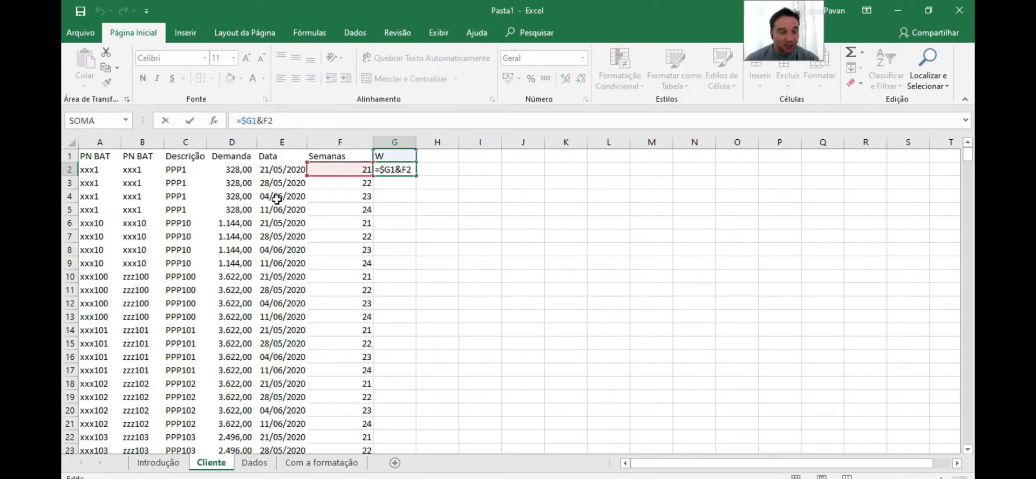
type("$")
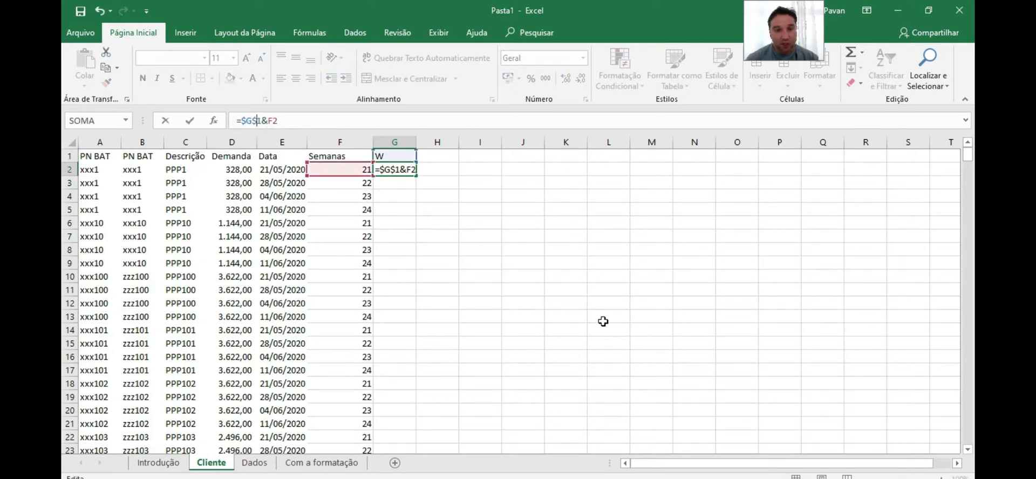
key("Return")
left_click(399, 170)
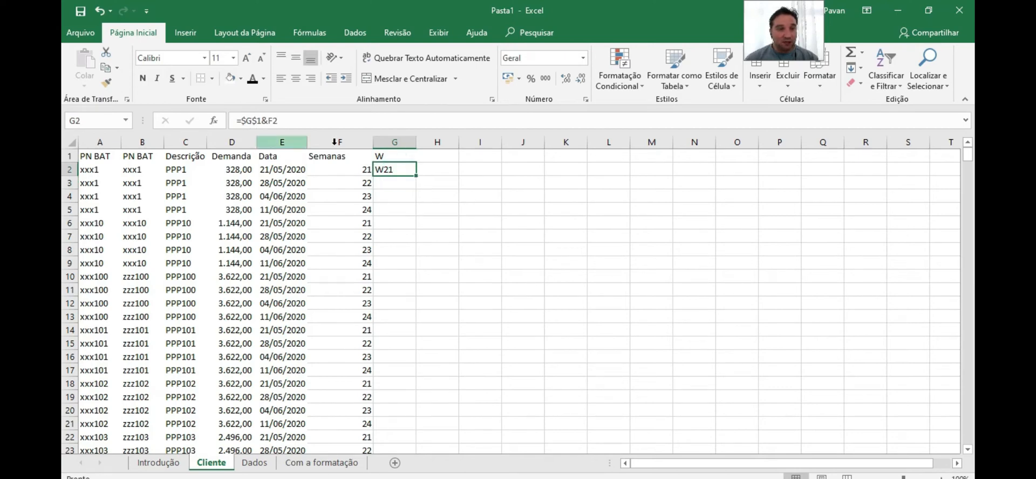
left_click(387, 156)
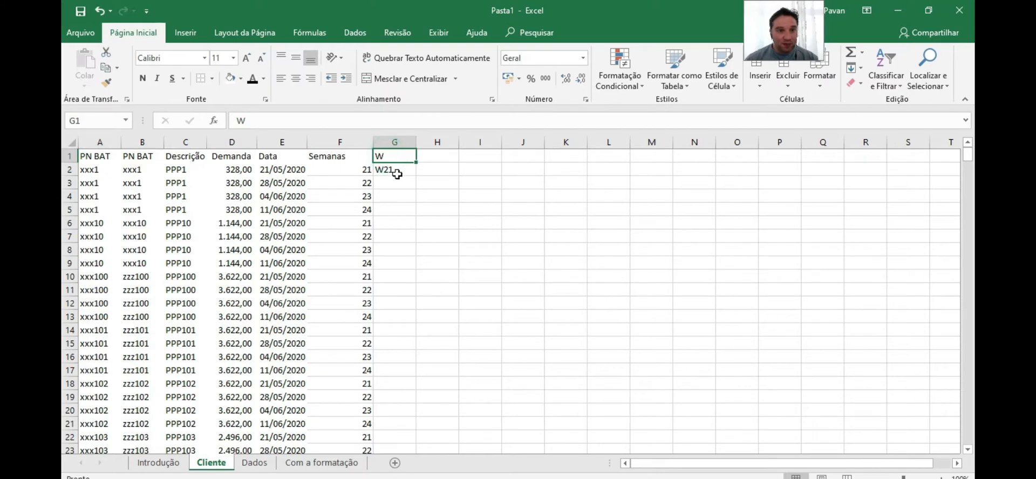
Fill G2's formula down column G to the last data row, 449
left_click(397, 172)
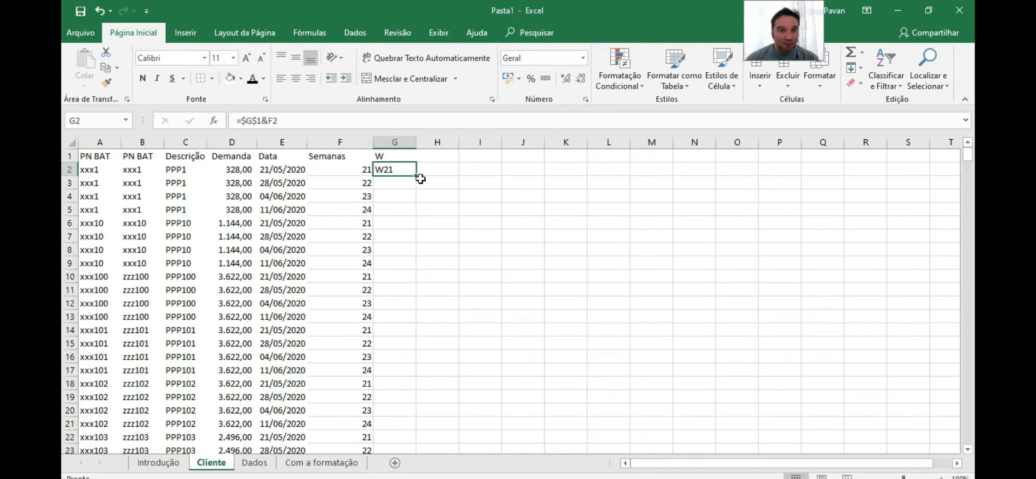
left_click_drag(416, 175, 415, 214)
left_click_drag(404, 352, 412, 420)
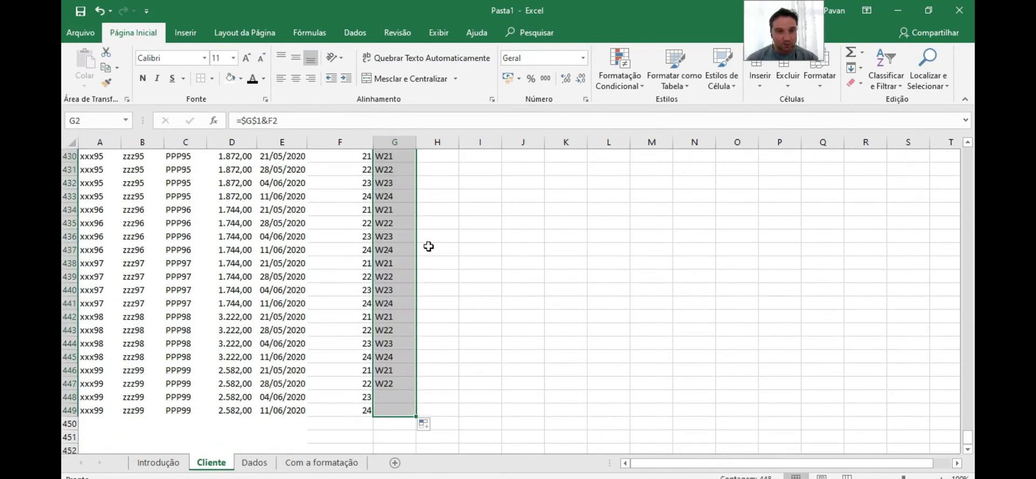
scroll(428, 246, "up", 11)
scroll(428, 247, "up", 4)
left_click_drag(967, 418, 63, 98)
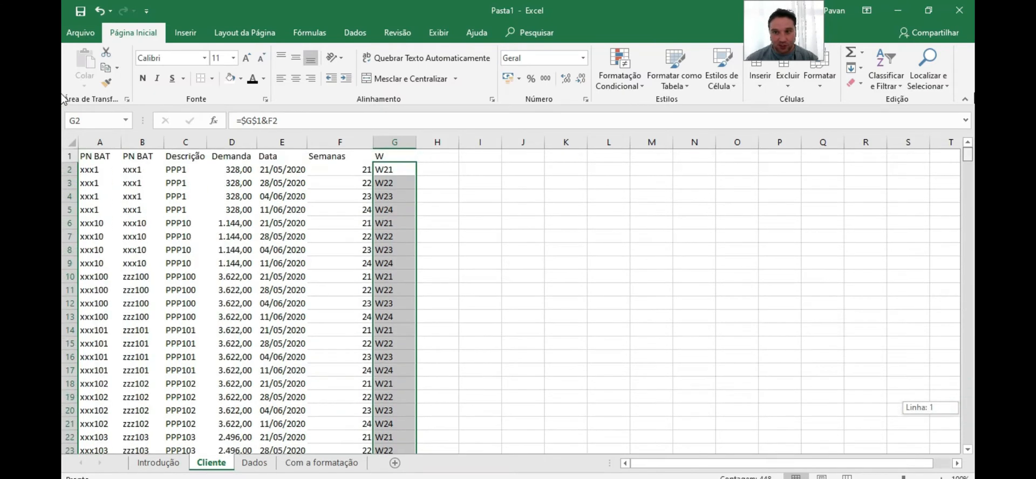
Copy column G and paste it back onto itself as values only
left_click(384, 156)
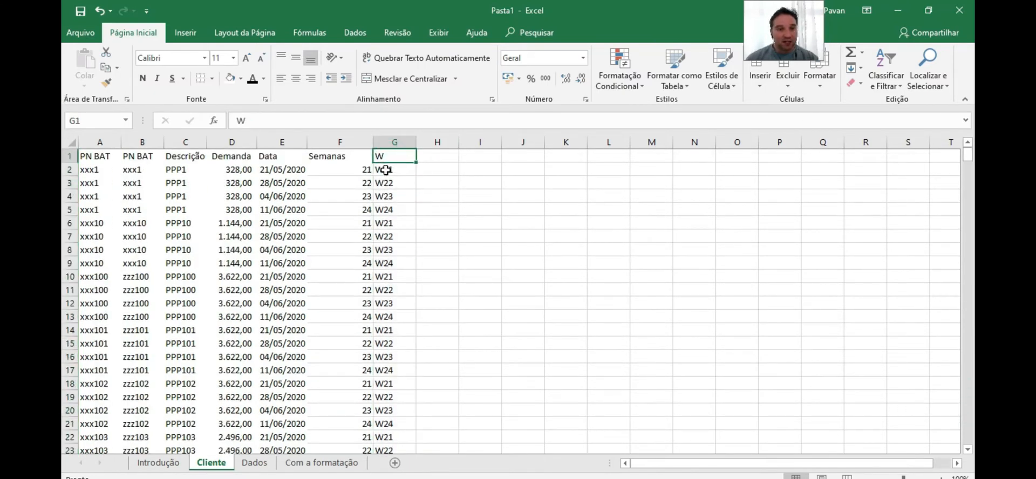
left_click(393, 142)
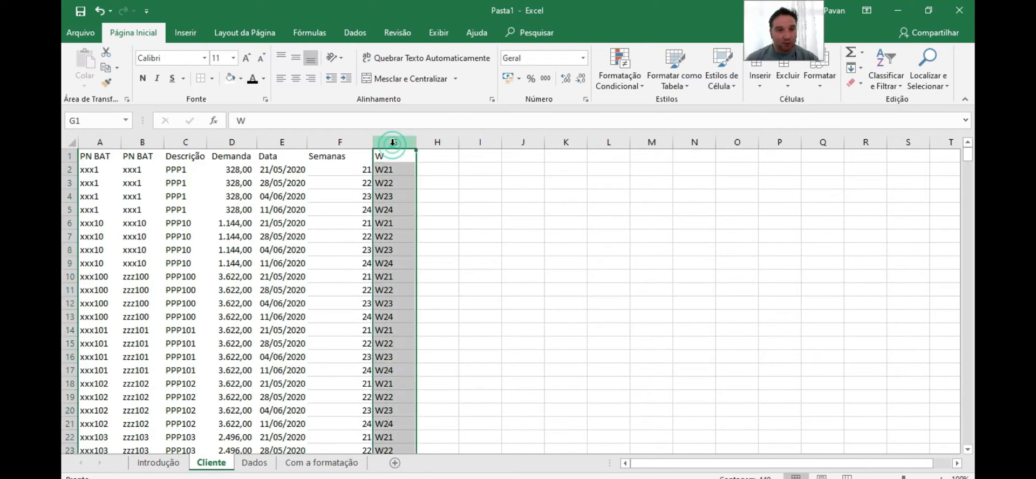
key("ctrl+c")
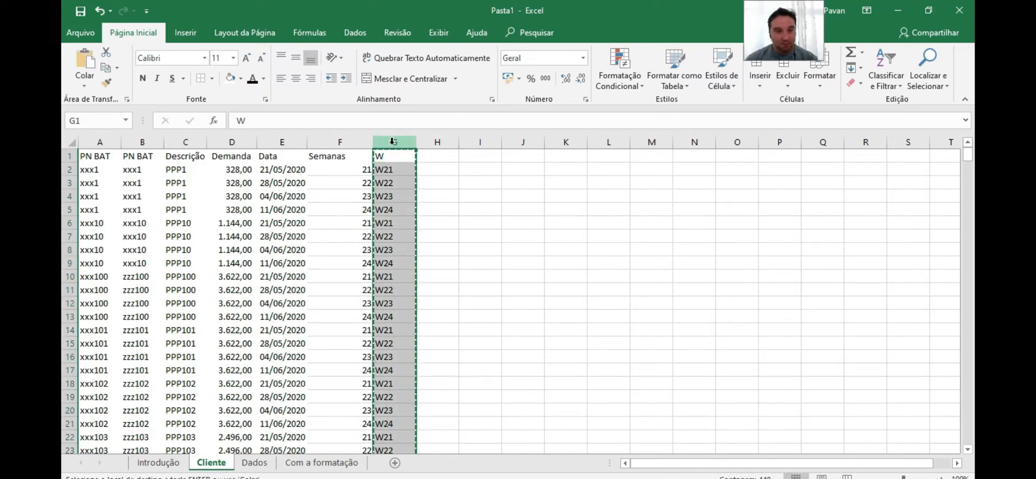
right_click(392, 141)
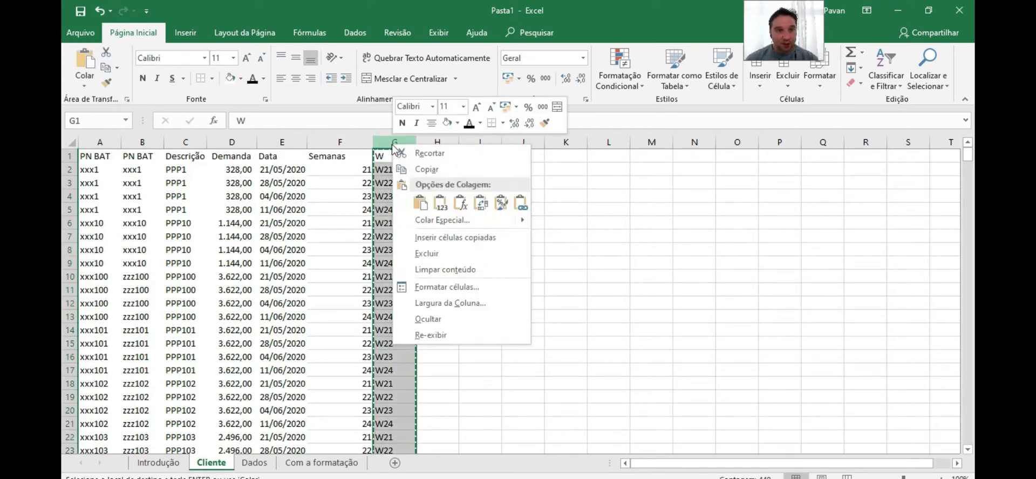
left_click(440, 203)
left_click(343, 162)
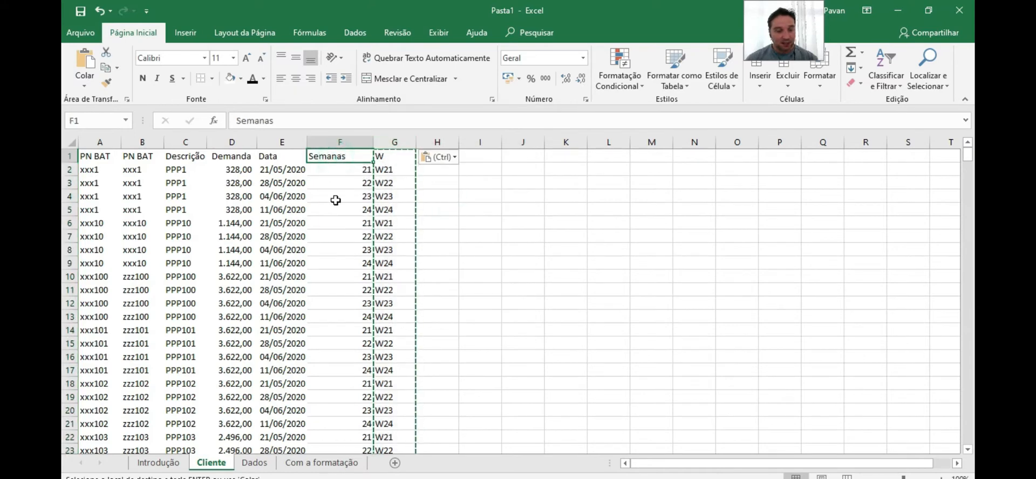
Rename the G1 header from W to Week
left_click(393, 156)
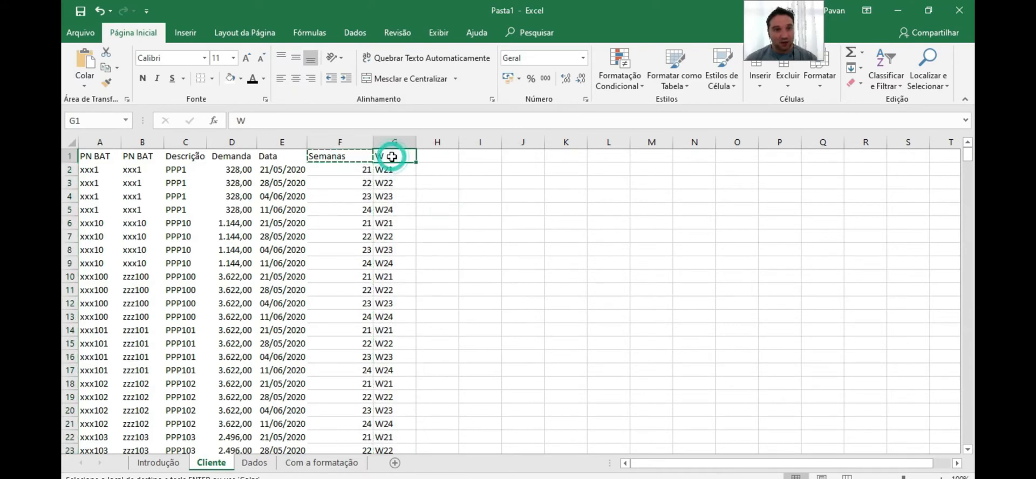
double_click(393, 156)
type("e")
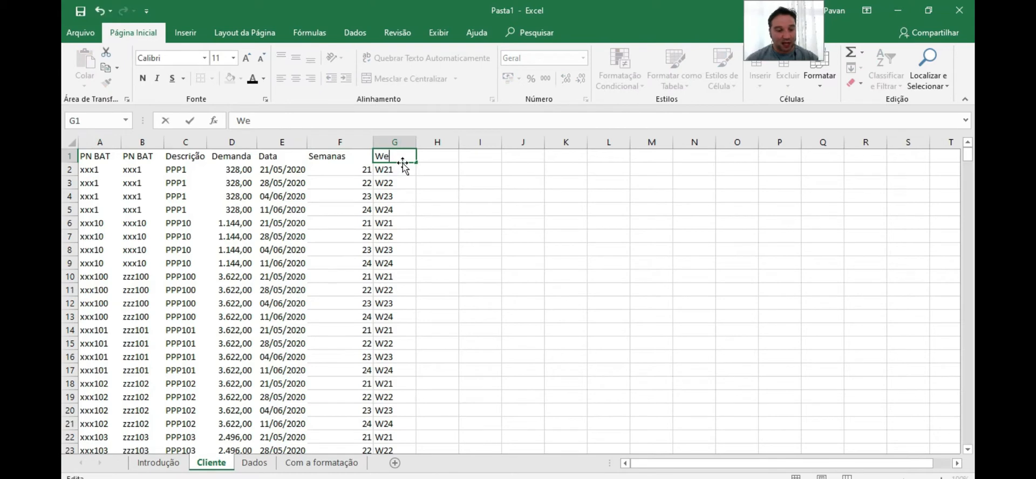
type("ek")
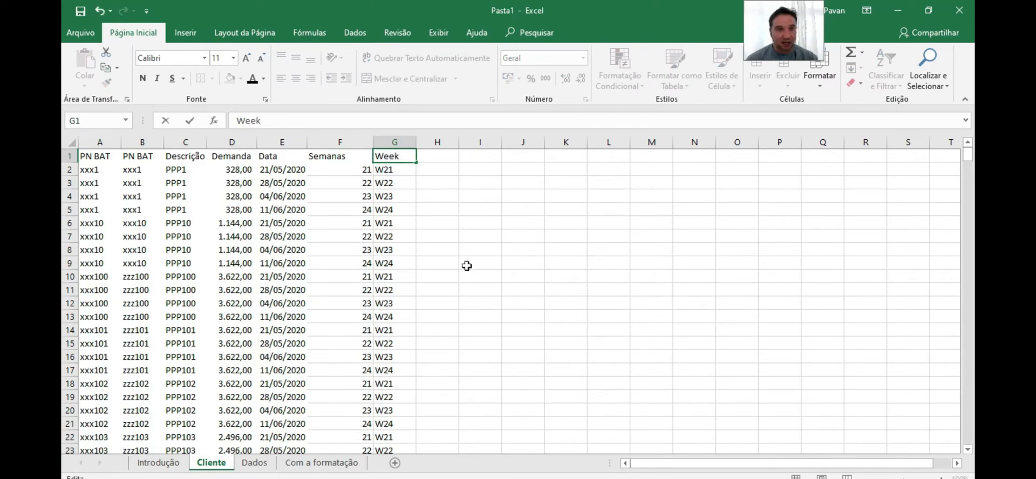
left_click(384, 198)
Delete column F, the Semanas week-number column
left_click(341, 143)
right_click(341, 142)
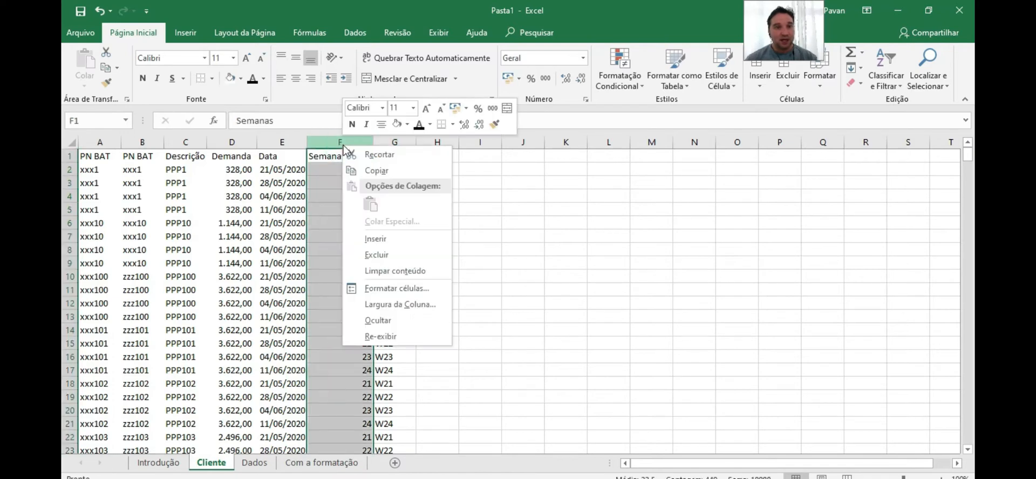
left_click(378, 254)
left_click(328, 170)
left_click(268, 170)
left_click(324, 170)
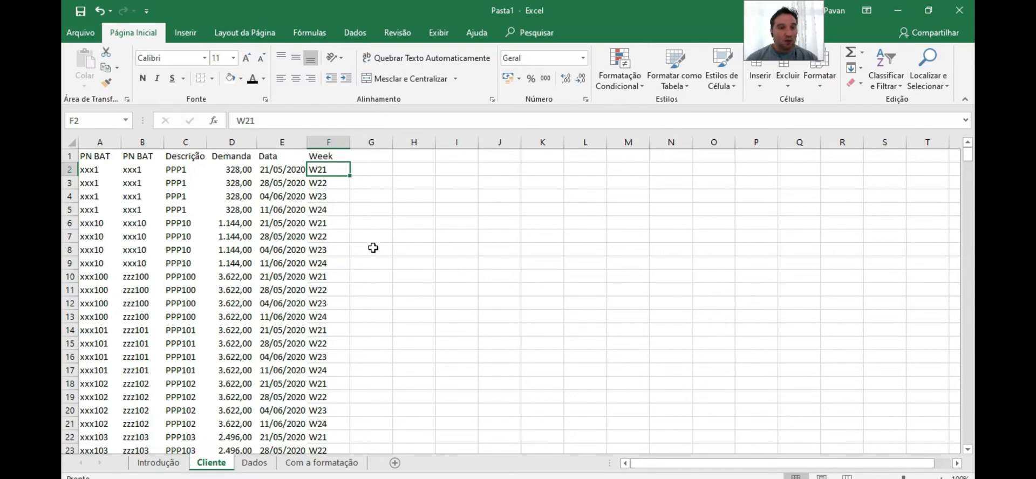
Create a pivot table from the Cliente data in columns A:F on a new worksheet
left_click(163, 463)
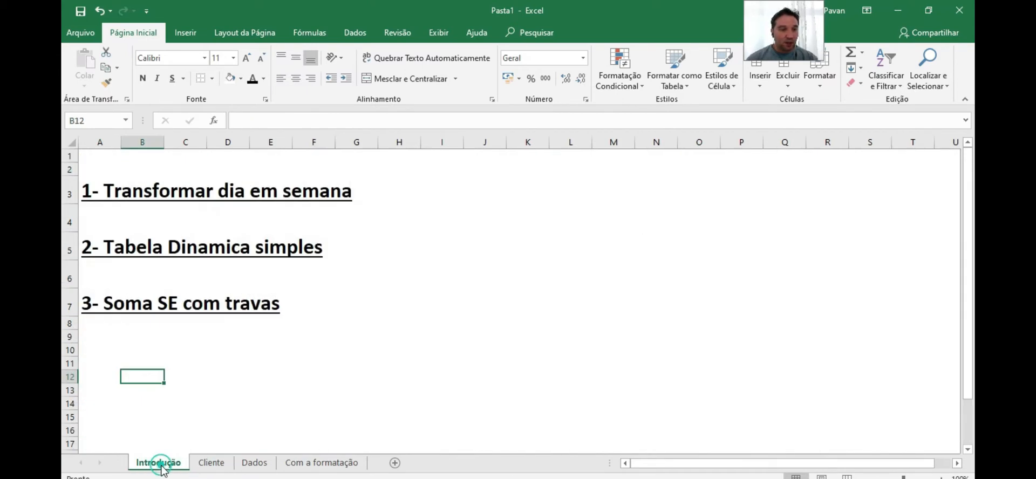
left_click(207, 464)
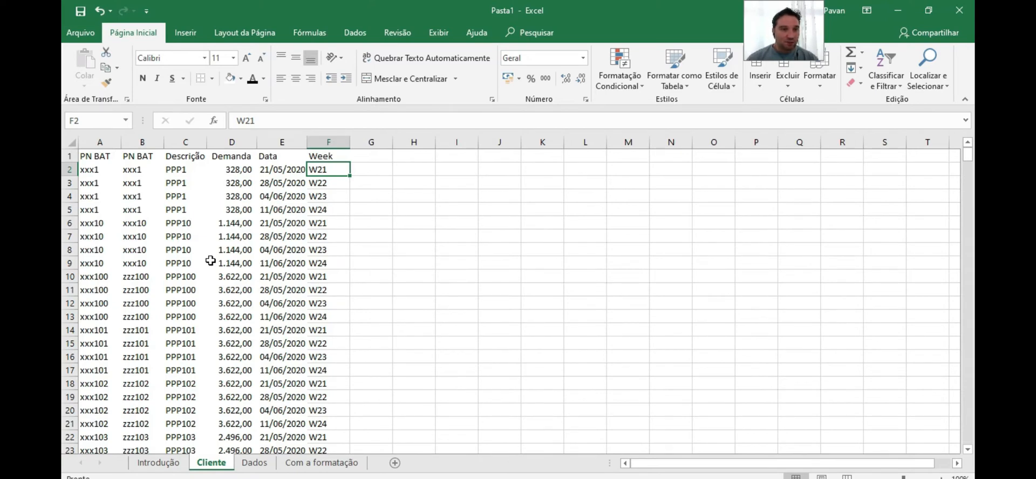
left_click(98, 156)
key("ctrl+a")
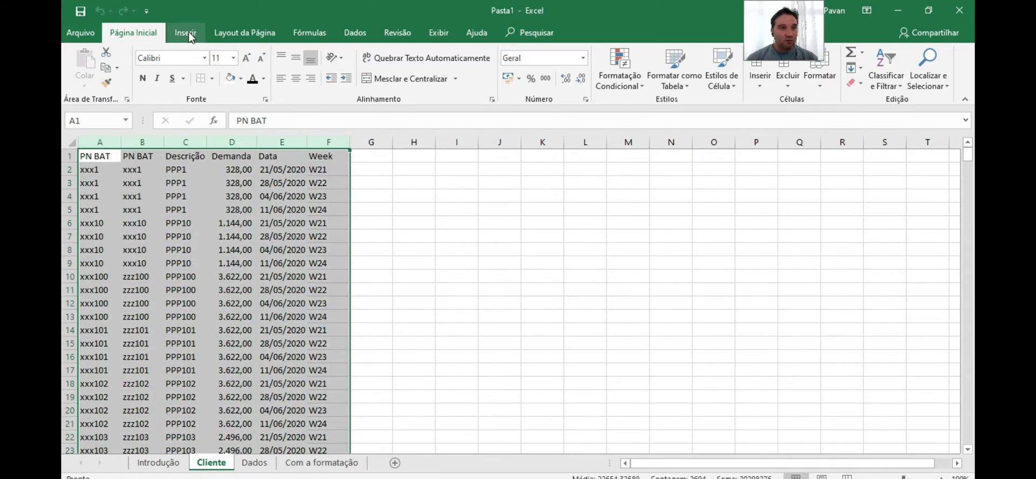
left_click(186, 33)
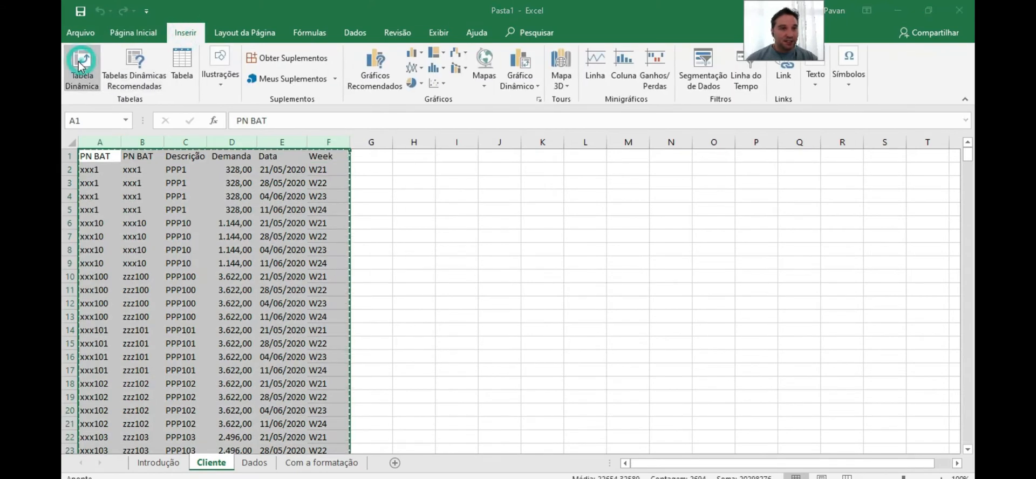
left_click(82, 67)
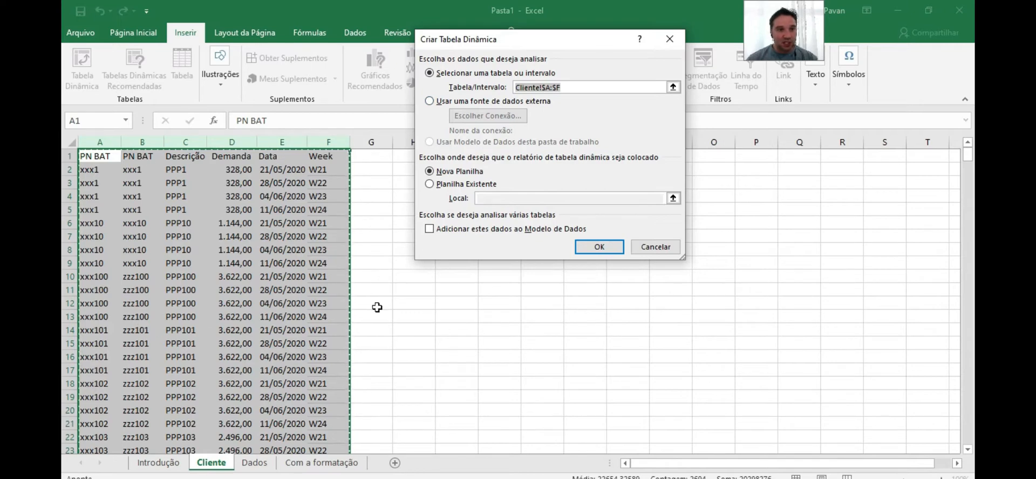
left_click(430, 184)
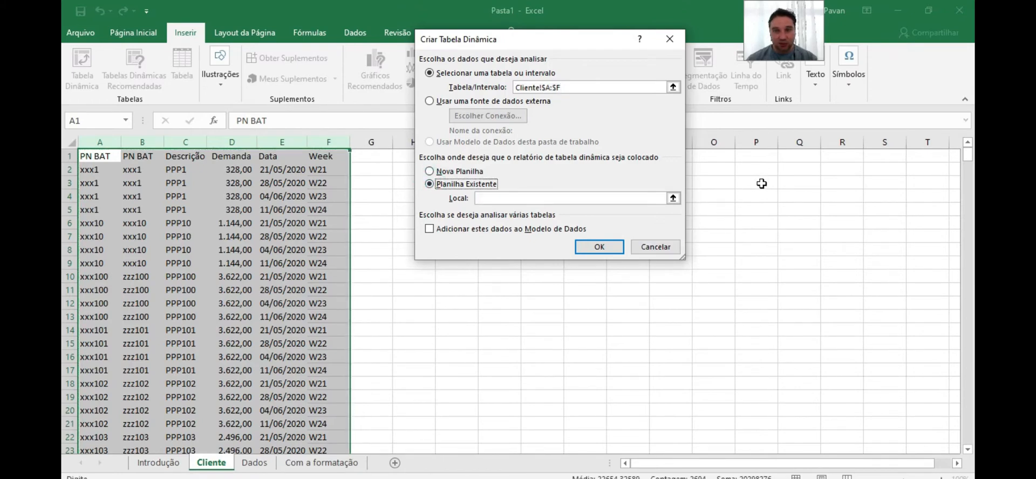
left_click(430, 172)
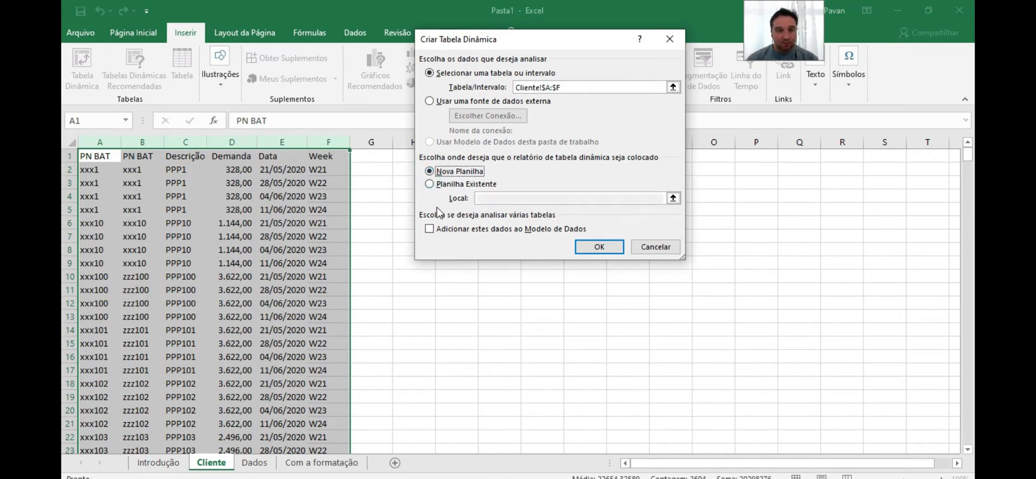
left_click(600, 247)
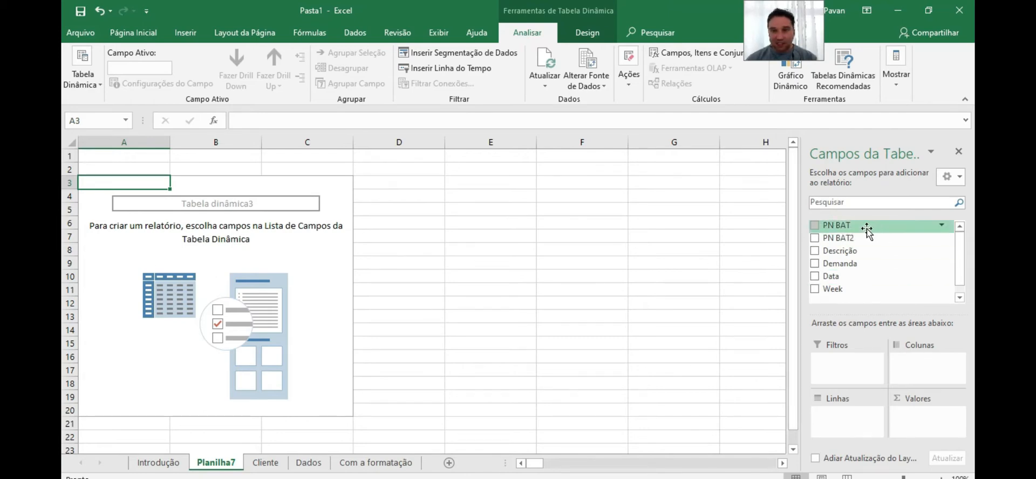
Lay out the pivot with PN BAT as rows, Week as columns and Demanda summed as values
left_click_drag(840, 224, 840, 224)
left_click_drag(833, 262, 835, 424)
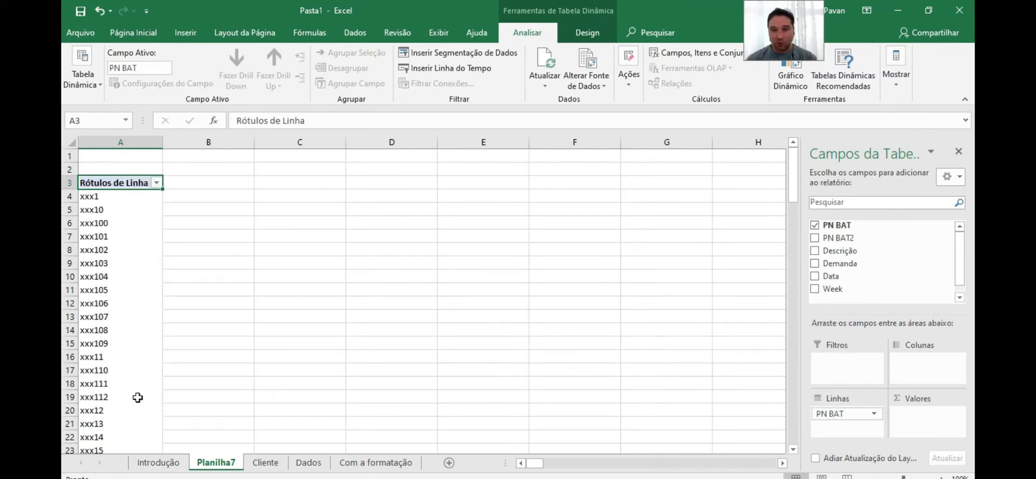
left_click_drag(833, 288, 920, 365)
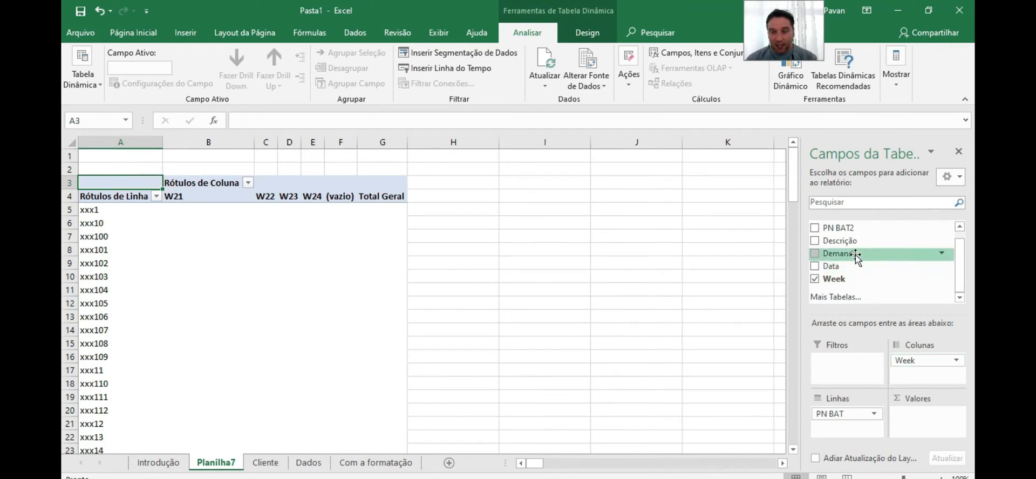
left_click_drag(854, 255, 922, 426)
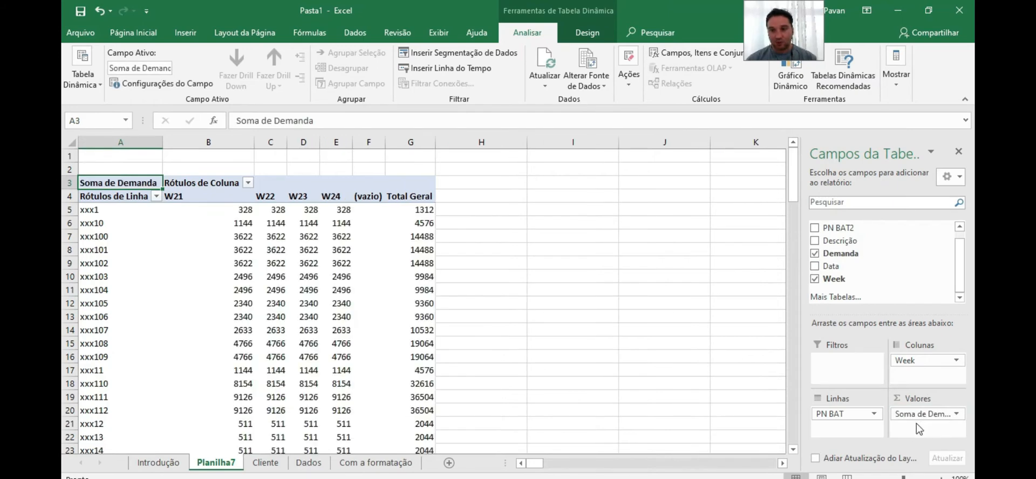
left_click(958, 152)
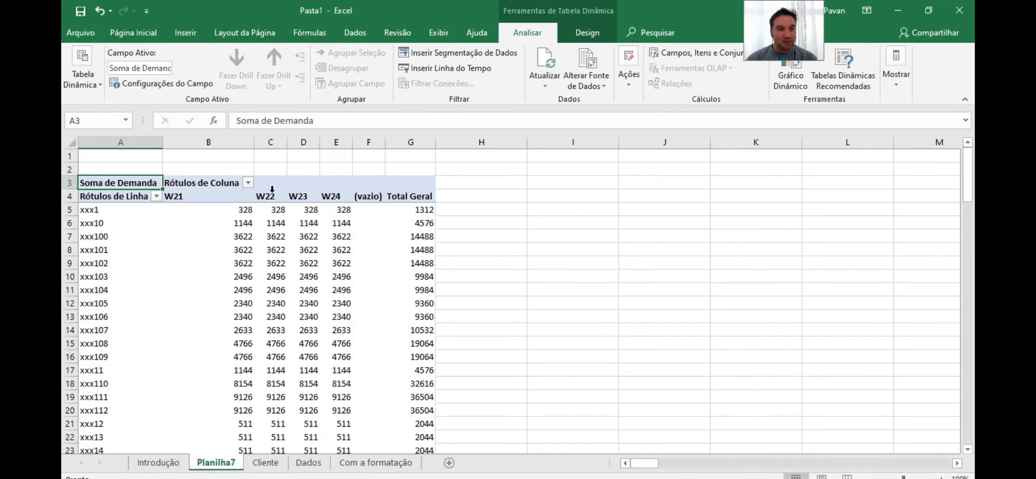
Copy the whole pivot sheet and paste it back onto itself as values
left_click(330, 223)
left_click(265, 320)
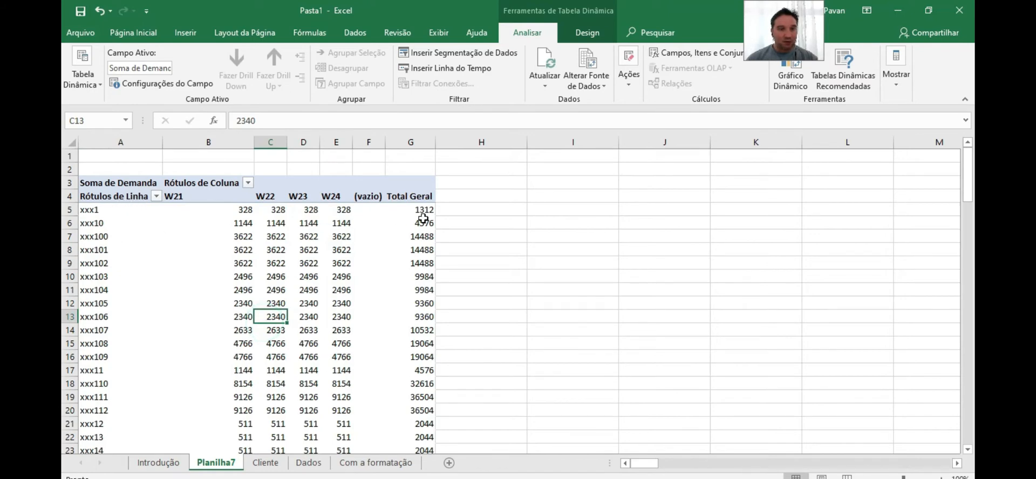
left_click(69, 143)
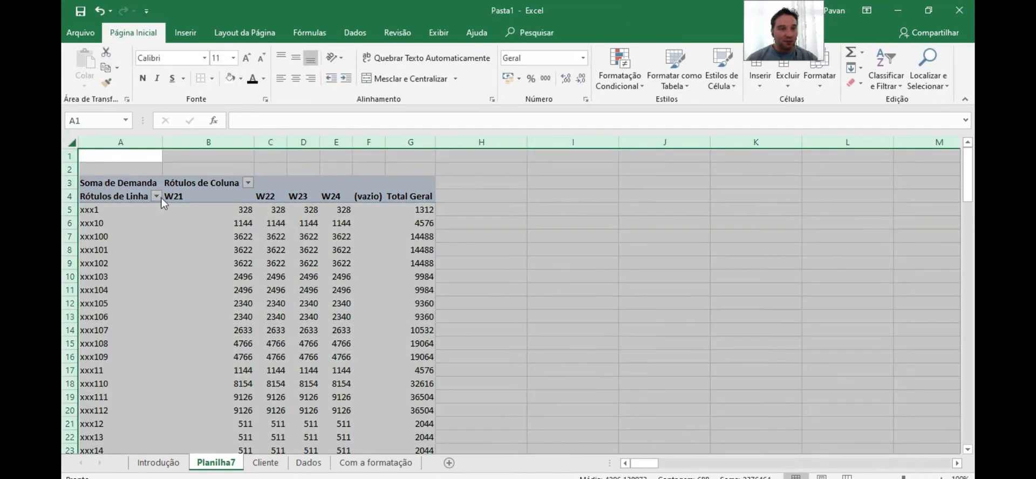
mouse_move(168, 211)
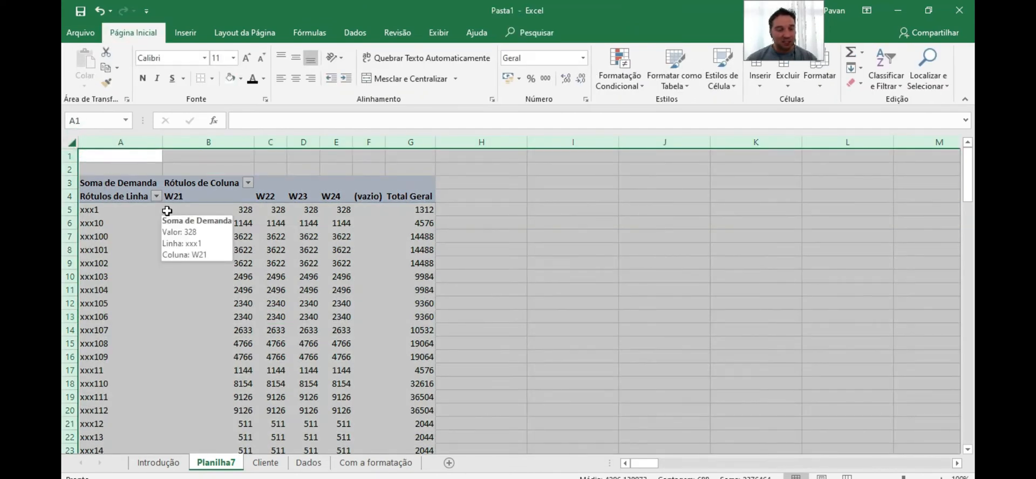
key("ctrl+c")
right_click(218, 169)
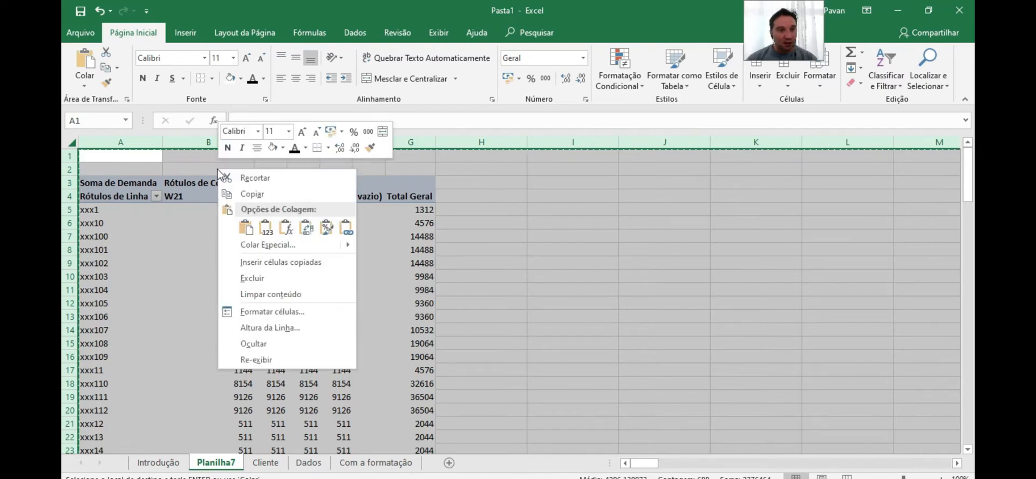
left_click(266, 227)
left_click(246, 222)
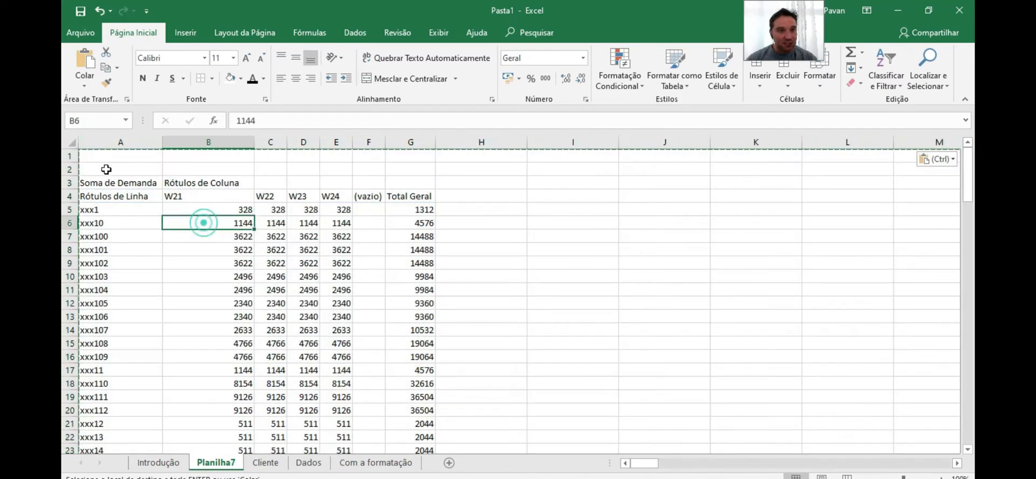
Delete rows 1 to 3 above the table and relabel the A1 header as PN
left_click_drag(75, 161, 76, 194)
right_click(130, 175)
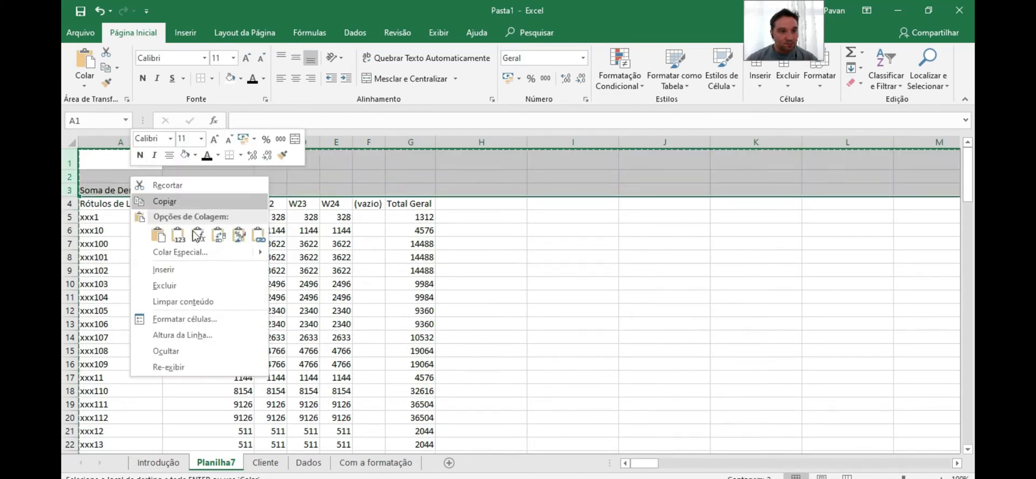
left_click(165, 285)
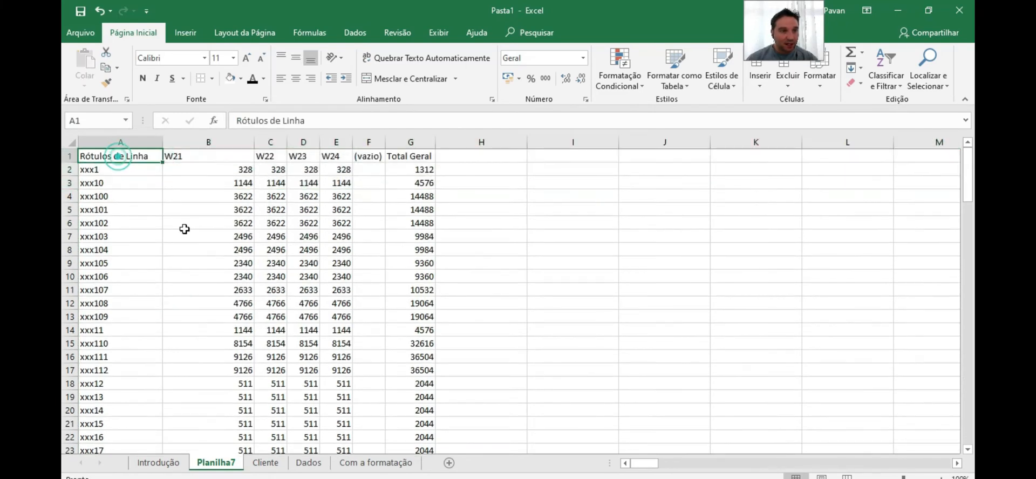
type("C")
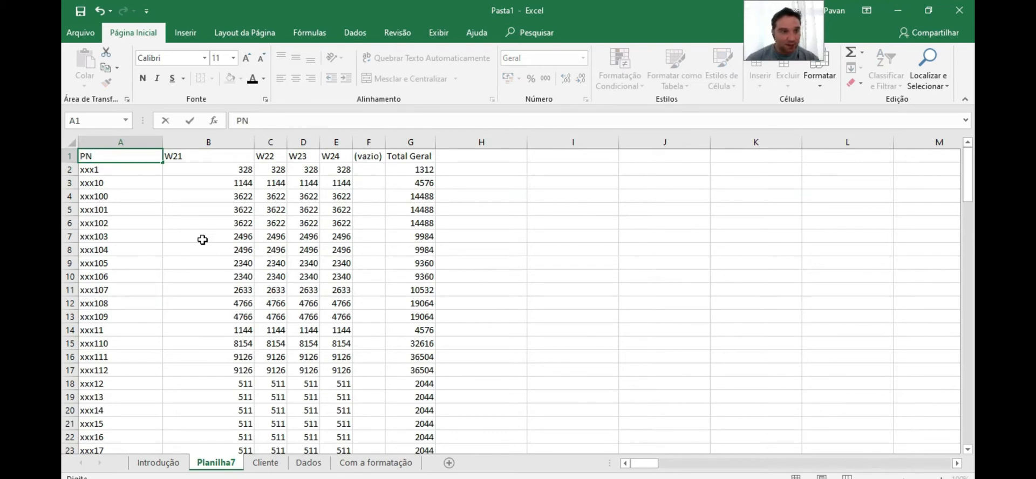
left_click(224, 157)
Autofit column B's width and delete the (vazio) and Total Geral columns
double_click(254, 143)
left_click_drag(310, 141, 423, 142)
right_click(330, 166)
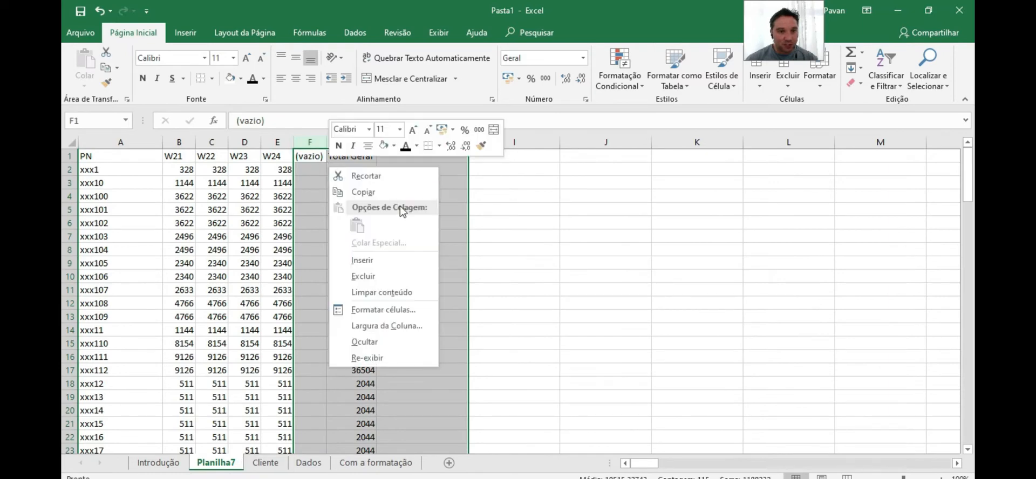
left_click(381, 276)
left_click(278, 223)
left_click(173, 156)
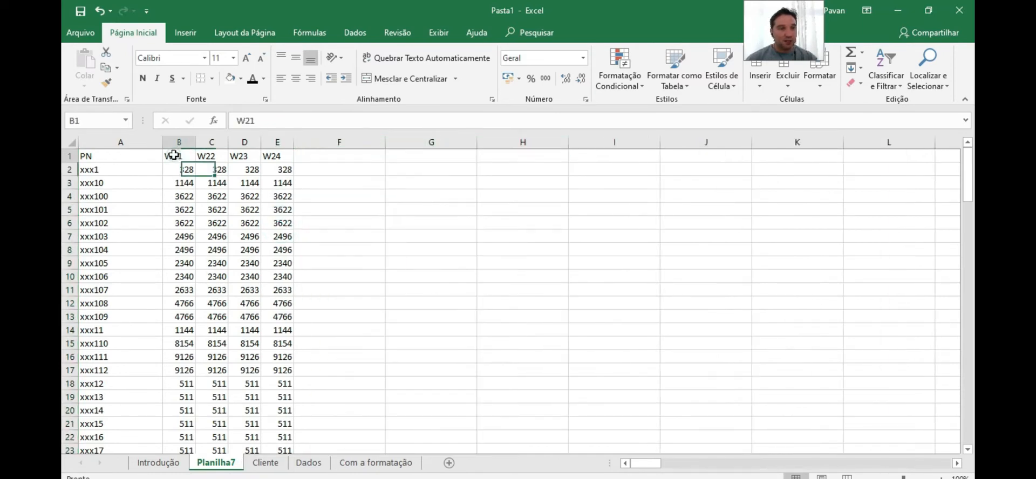
Review the week headers of the pivot copy on Planilha7, then open the Dados sheet
left_click(211, 156)
left_click(245, 156)
left_click(277, 156)
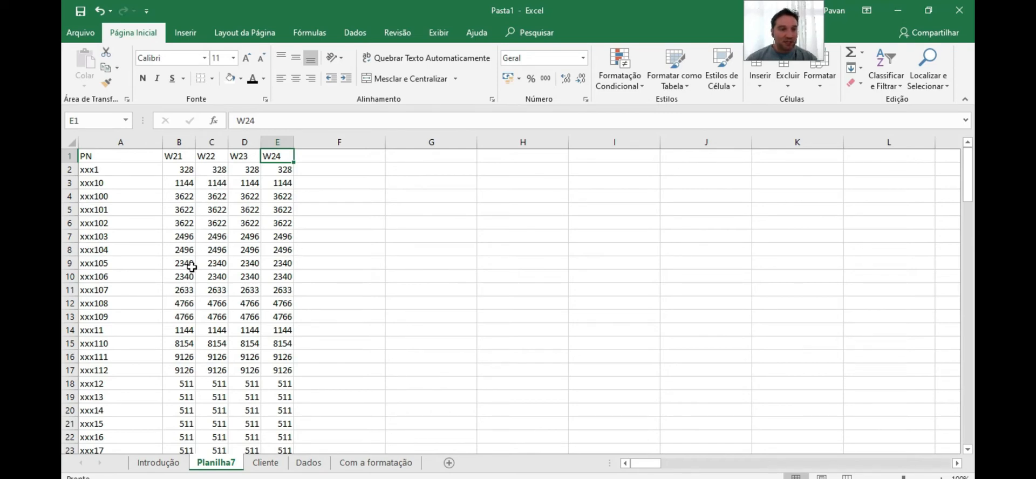
left_click_drag(91, 141, 269, 162)
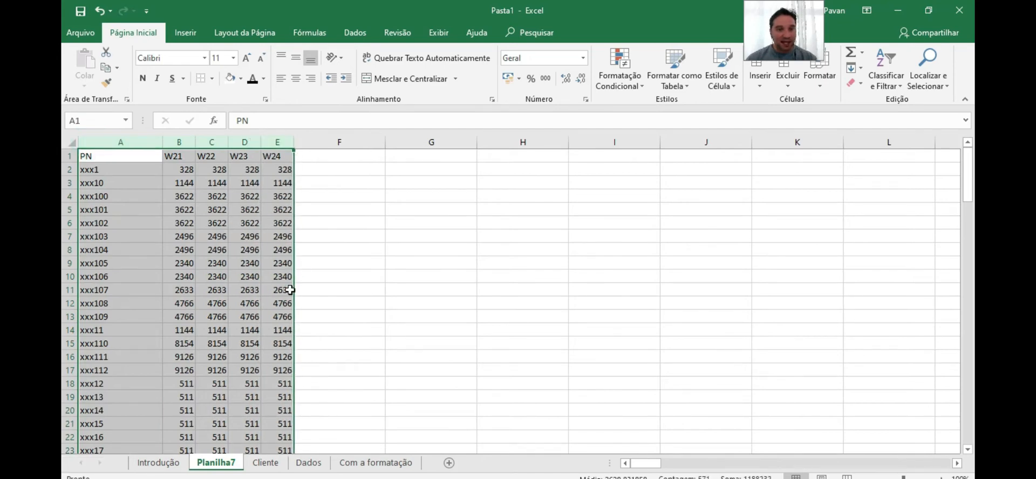
left_click(309, 463)
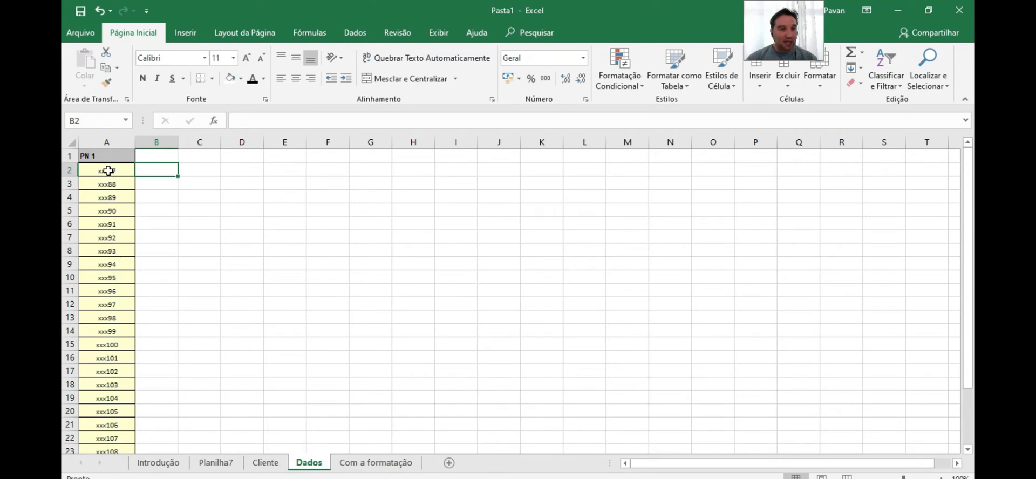
scroll(111, 328, "down", 5)
scroll(111, 324, "up", 5)
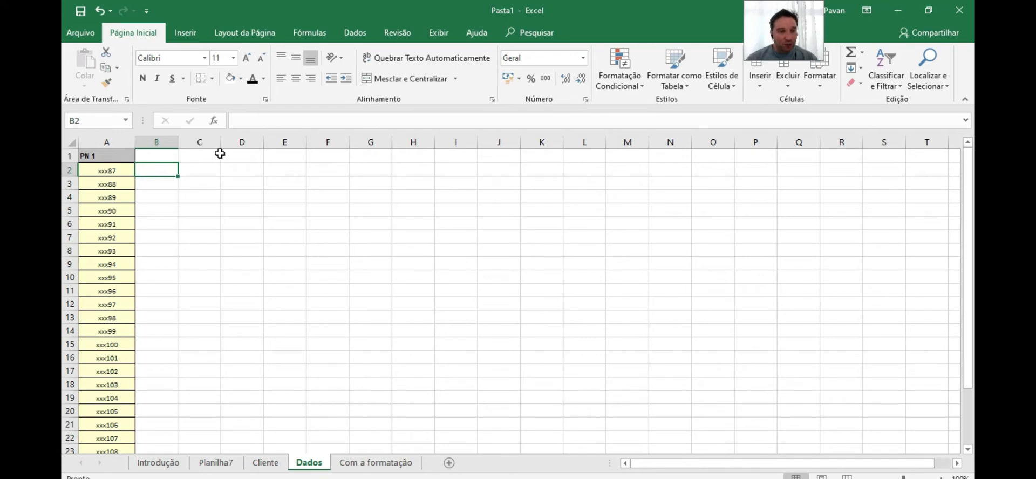
Enter the week headers W21, W22 and W23 in cells C1 to E1 of the Dados sheet
left_click(199, 157)
type("W21")
key("Return")
left_click(229, 157)
left_click(236, 164)
key("Up")
type("W22")
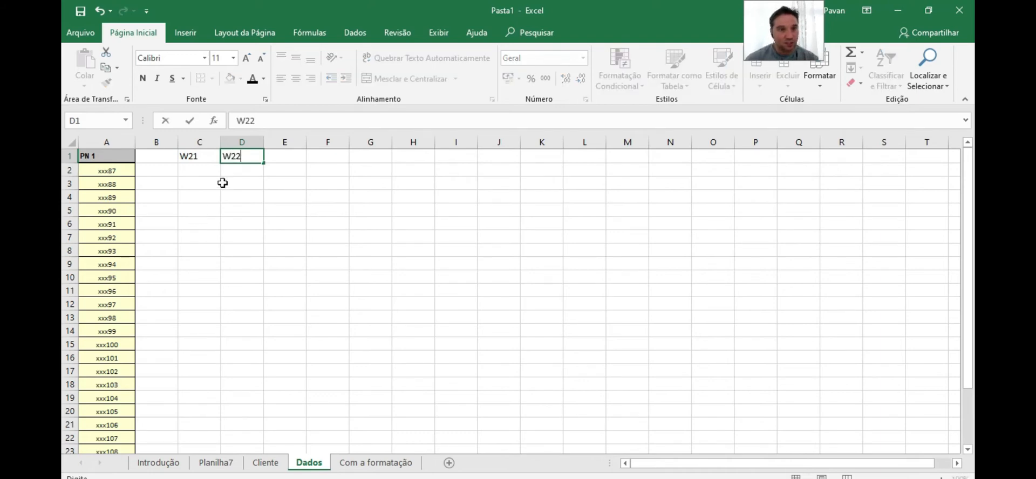
left_click(290, 157)
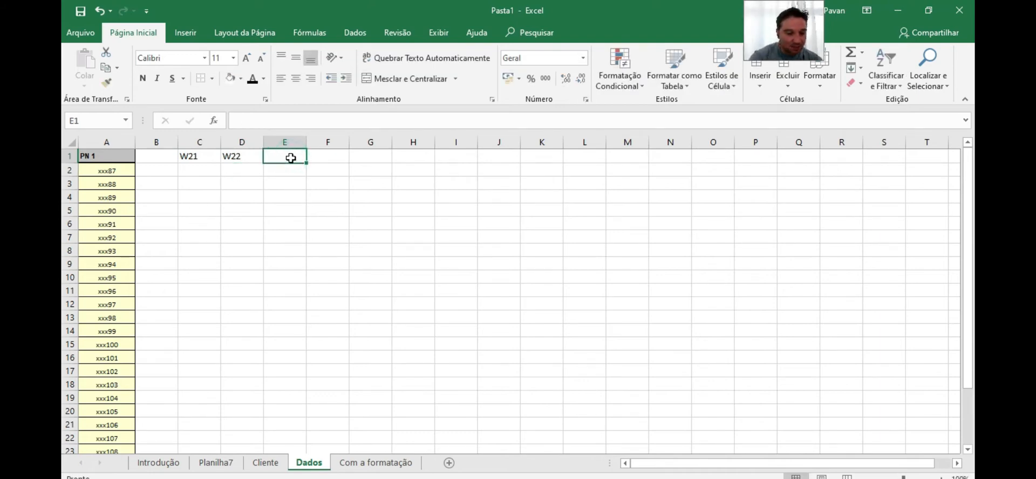
type("W23")
left_click(321, 156)
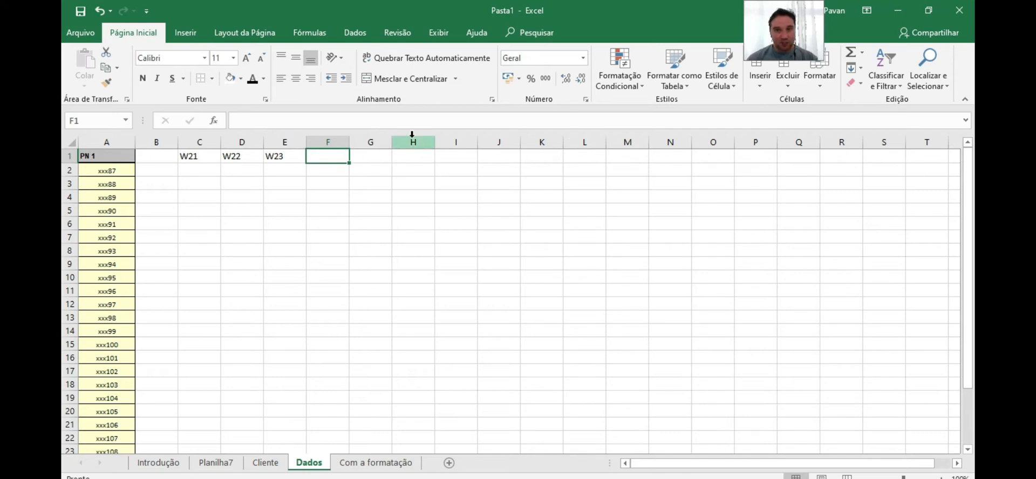
Switch between the Dados and Planilha7 sheets to compare the part numbers with the weekly data
left_click(184, 173)
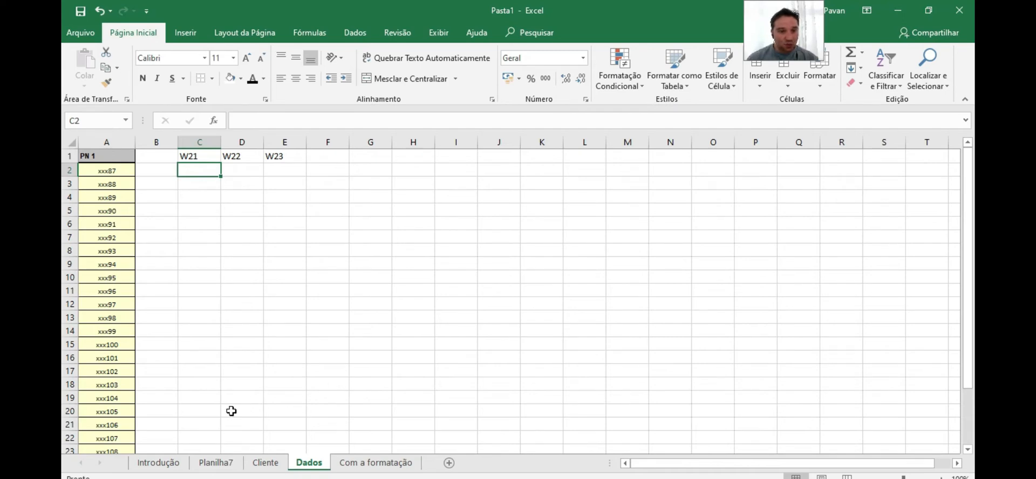
left_click(216, 464)
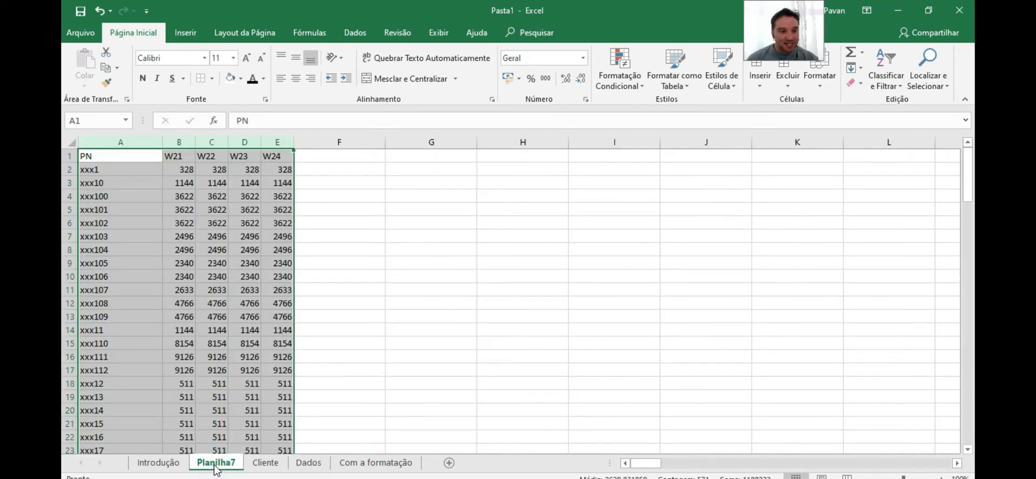
left_click(188, 200)
left_click(305, 468)
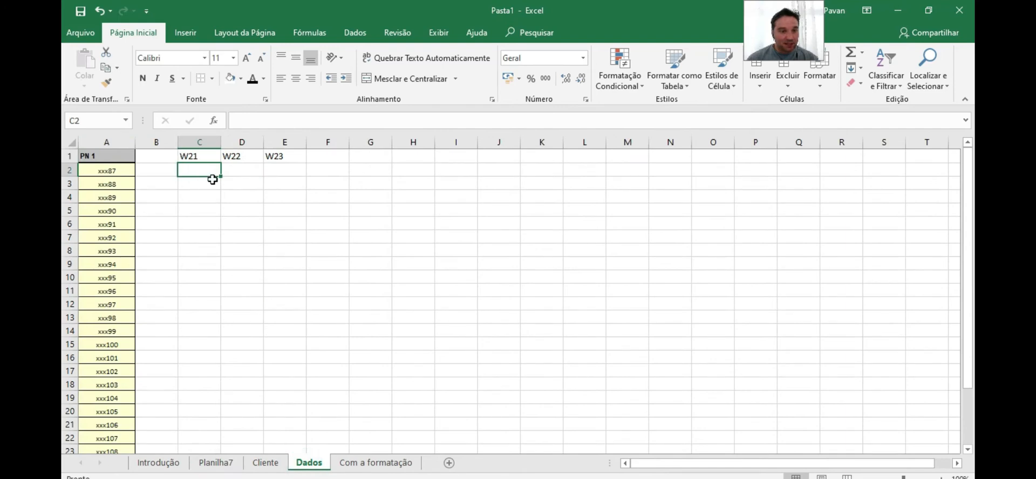
left_click(216, 462)
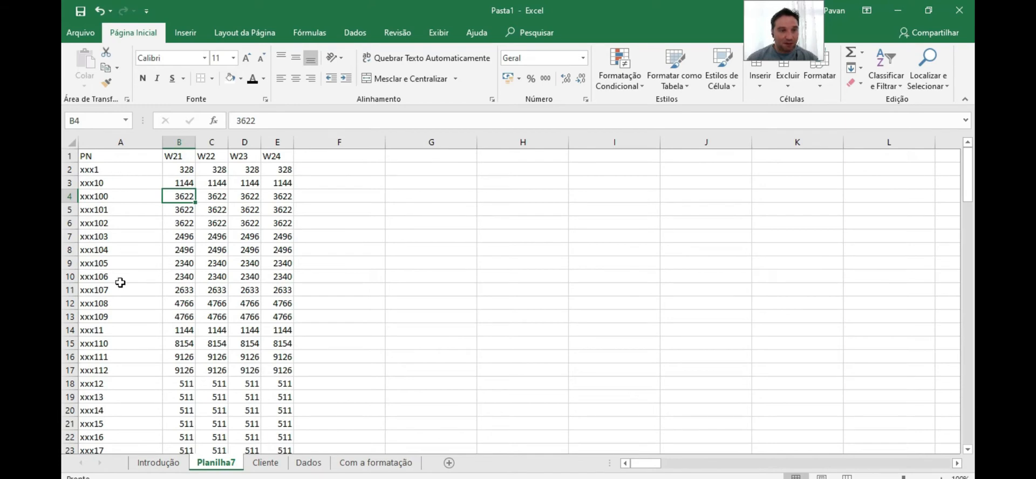
left_click(308, 462)
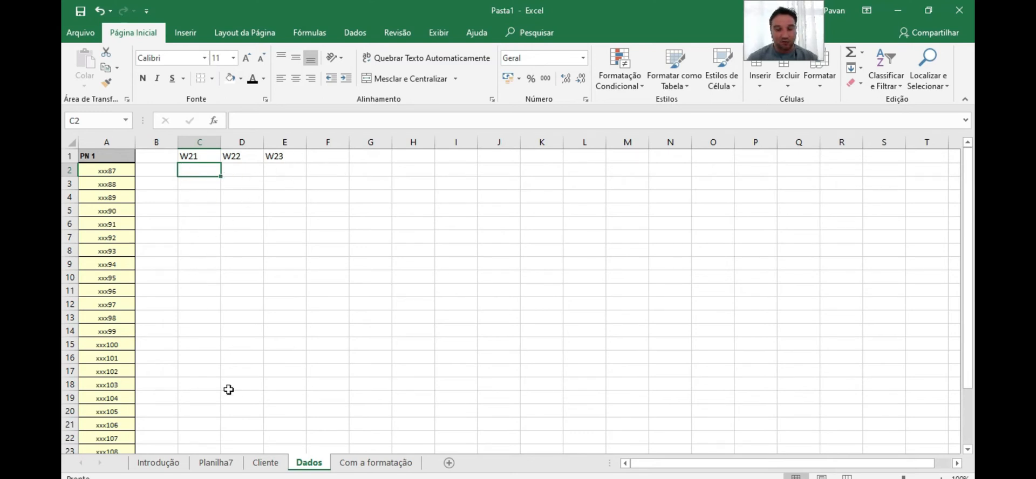
Enter a SOMASE formula in C2 using Planilha7 column A as the range and column B as the sum range
type("=so")
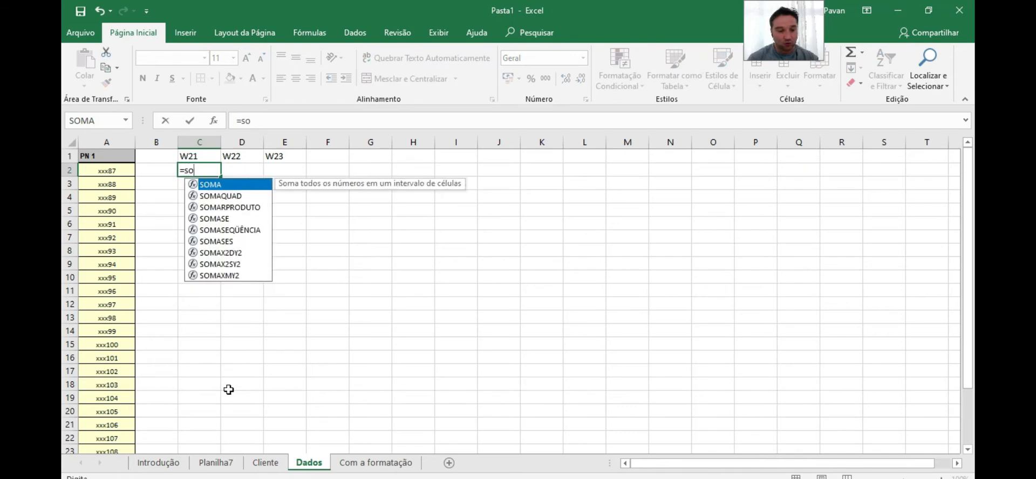
type("mase(")
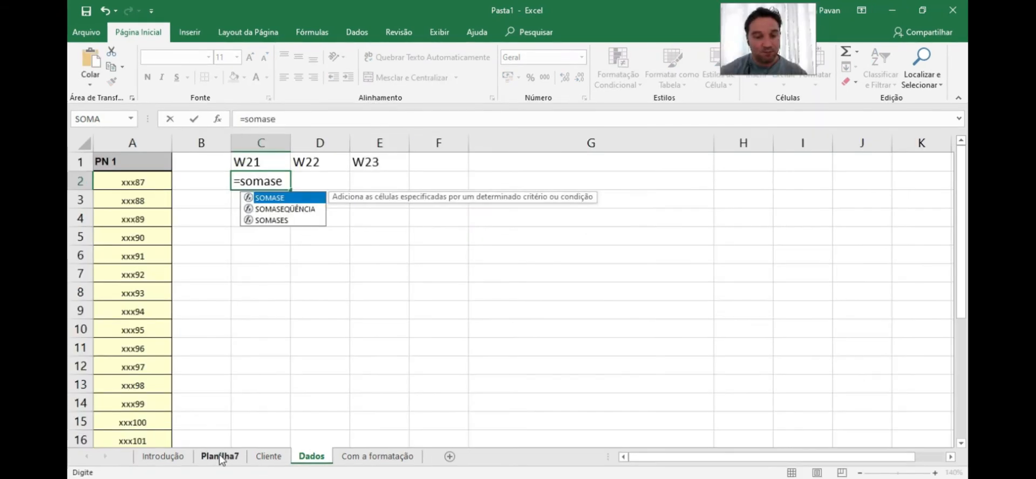
type("(")
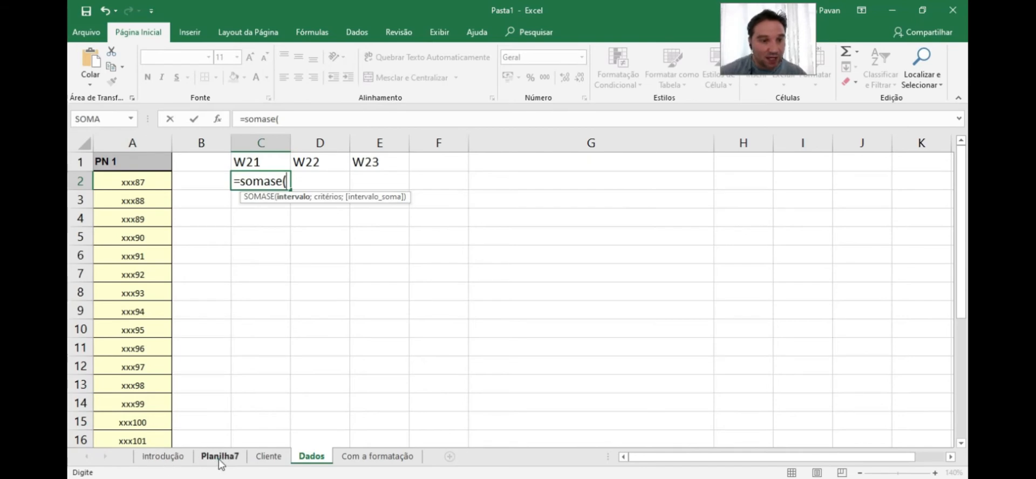
left_click(219, 457)
left_click(131, 139)
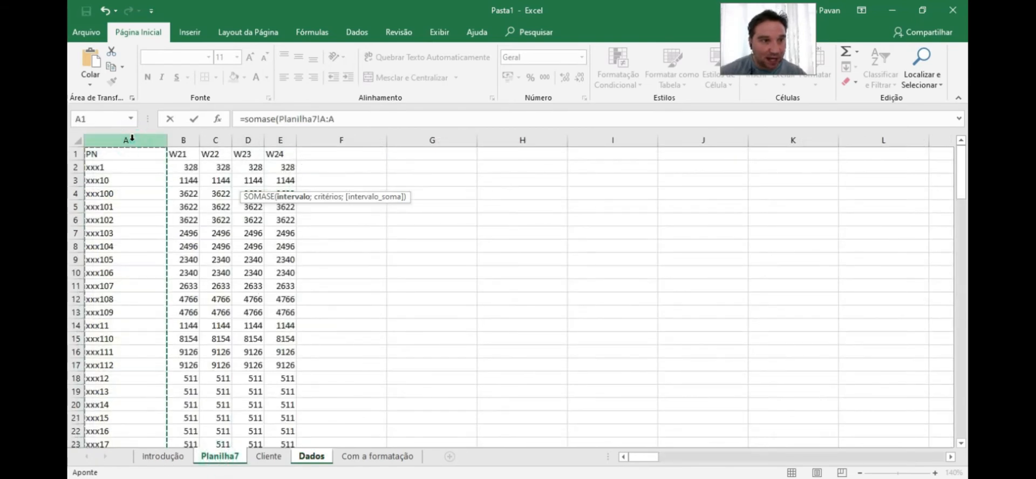
type(";")
left_click(184, 141)
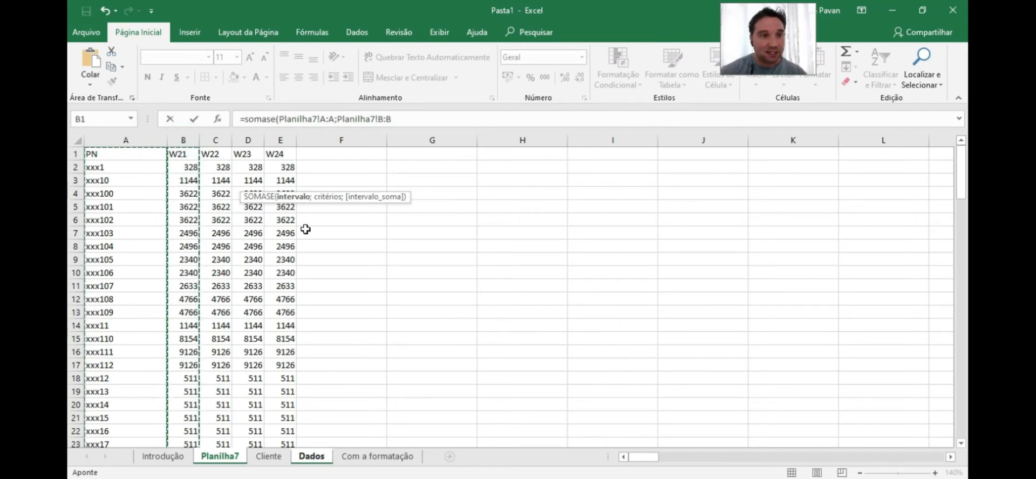
key("Return")
Edit C2's formula to add A2 as the criterion between the two ranges
left_click(246, 181)
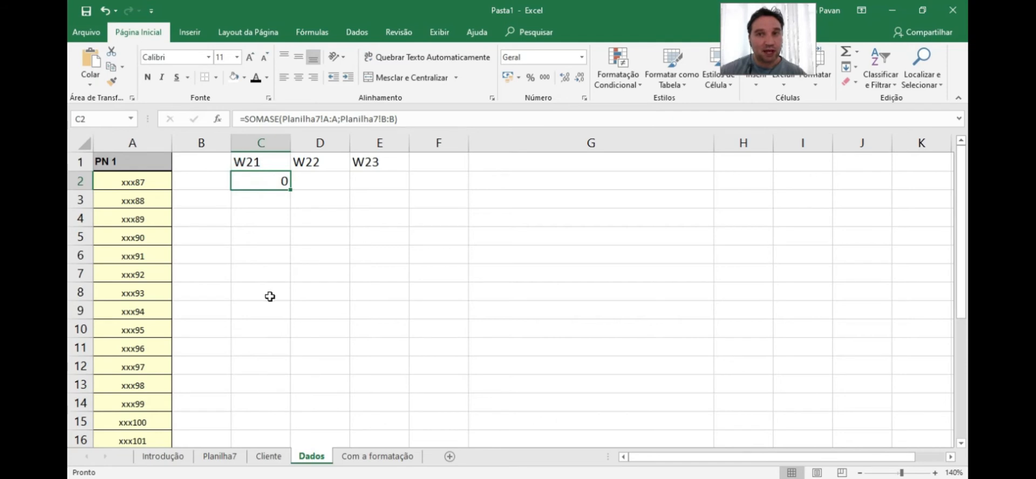
left_click(338, 119)
type(";")
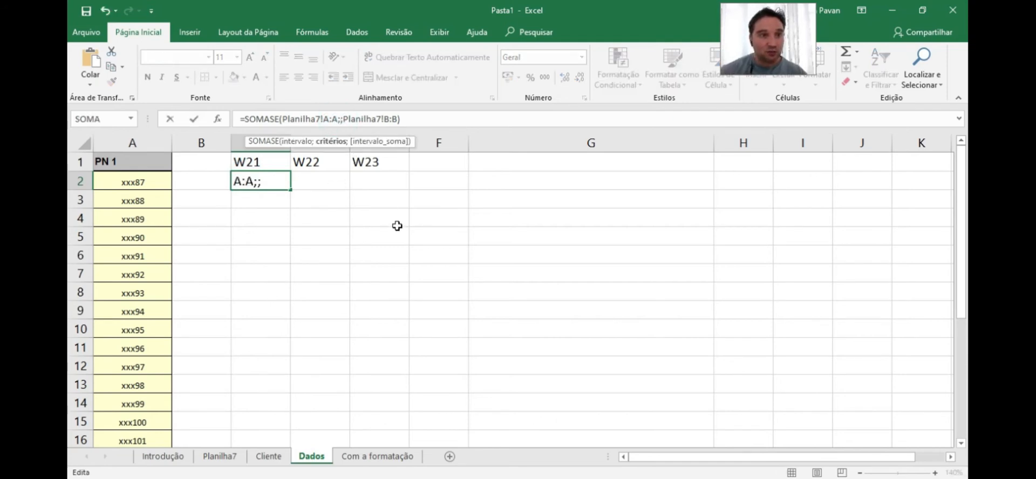
left_click(133, 181)
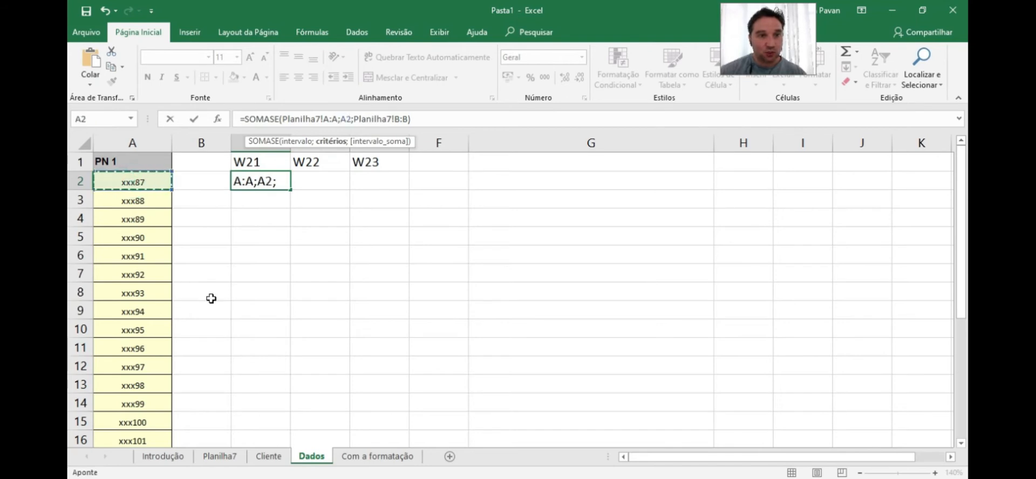
key("Return")
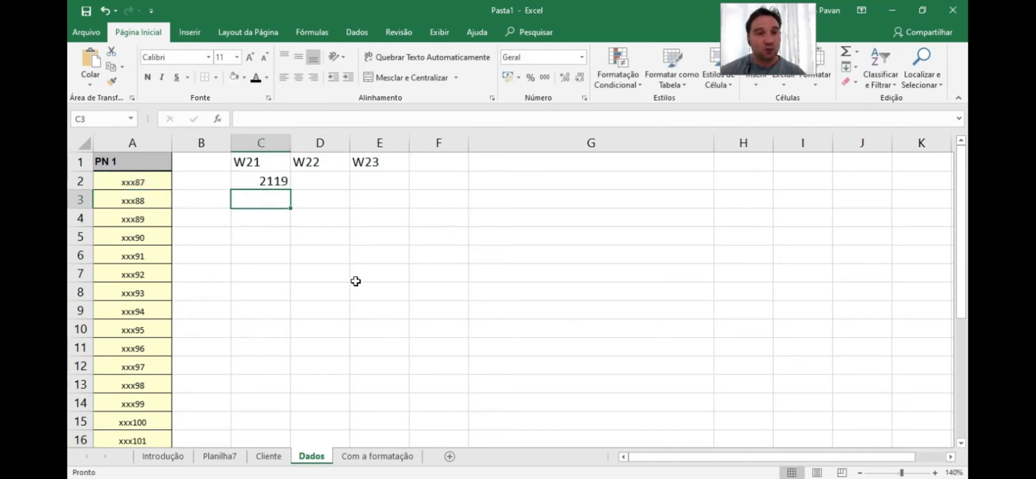
Copy C2's formula text and paste it as plain text into G2 for reference
left_click(284, 183)
left_click_drag(421, 118, 244, 121)
left_click(523, 302)
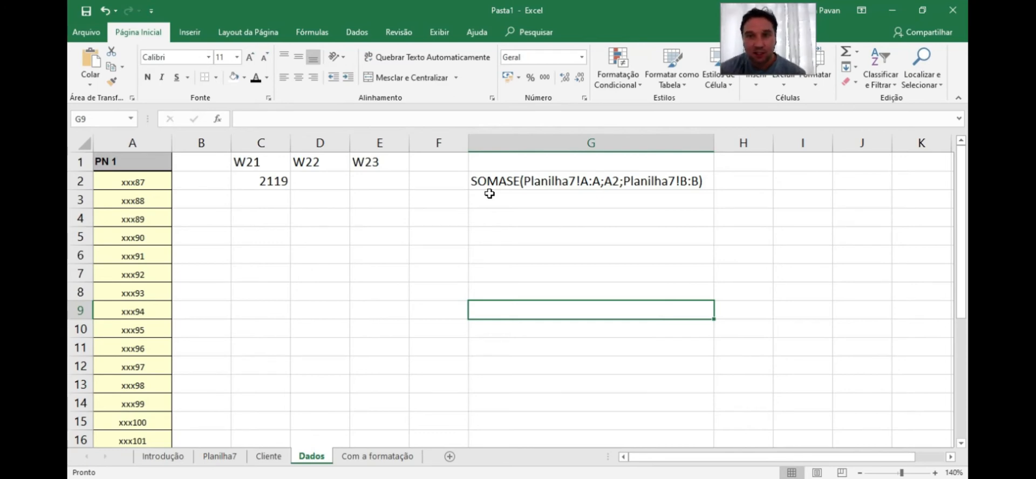
Point out the criterion cell A2 and the parts of the SOMASE formula shown in G2
left_click(556, 196)
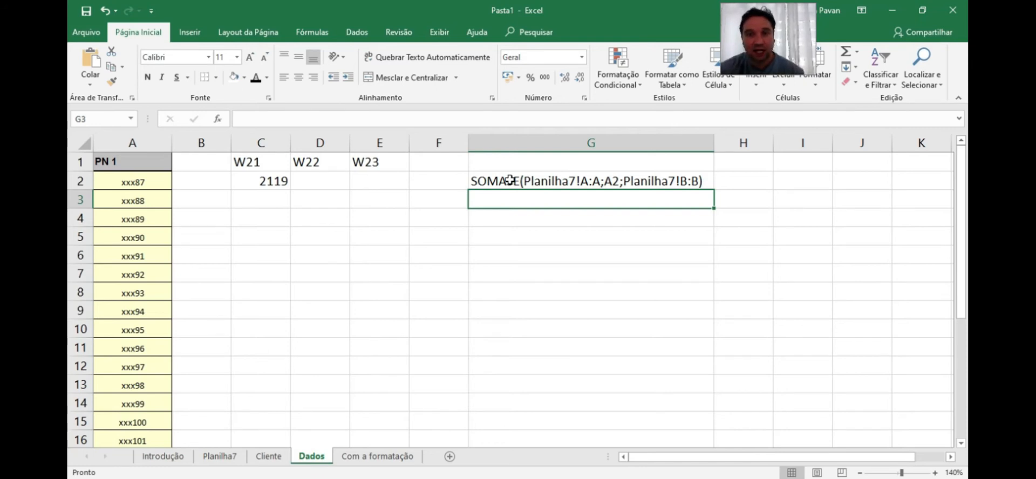
left_click(510, 180)
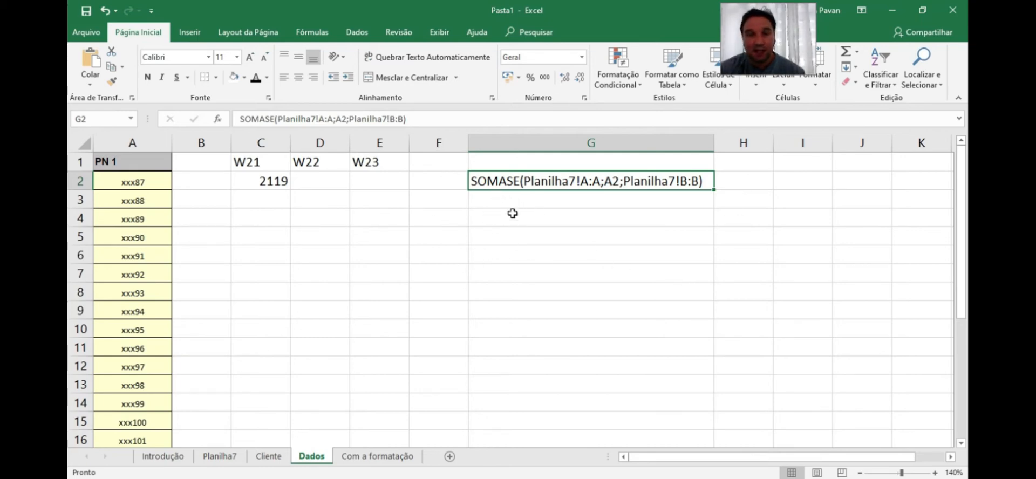
key("Home")
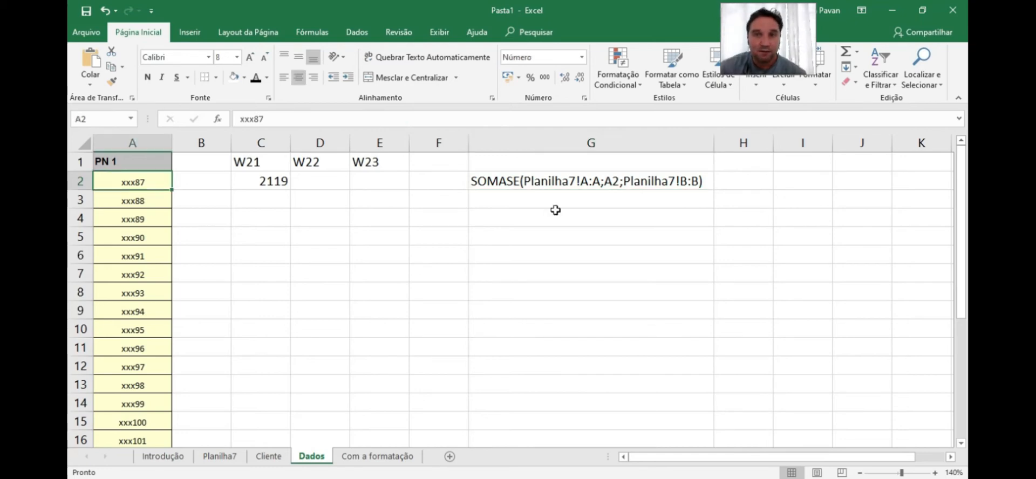
left_click(526, 178)
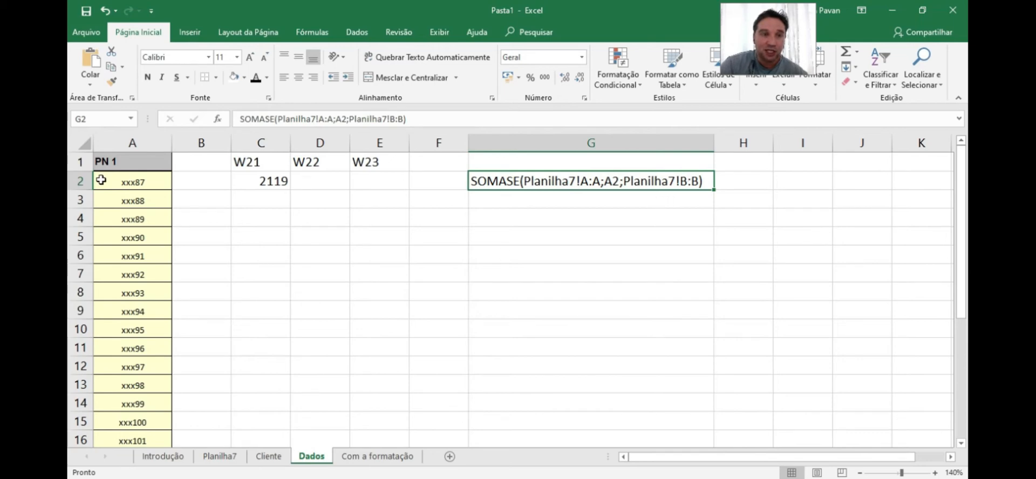
left_click(124, 183)
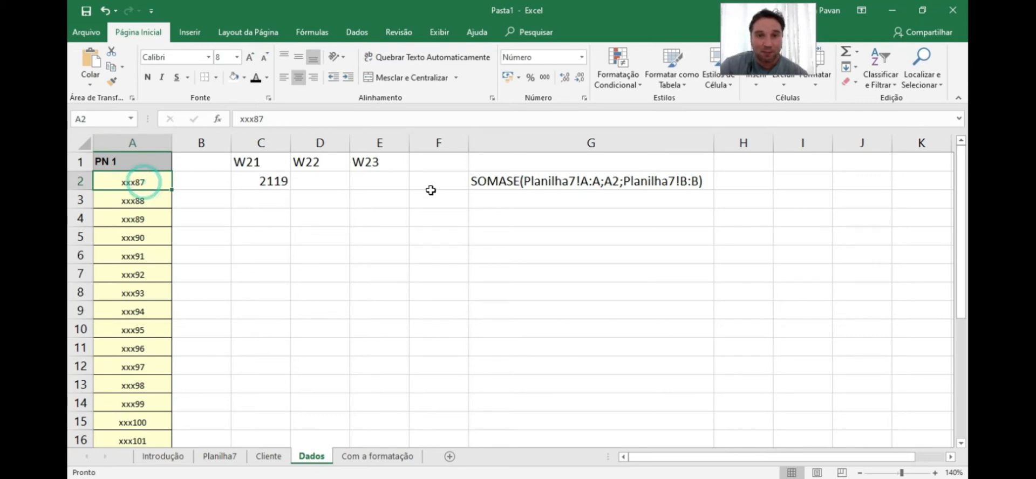
left_click(612, 178)
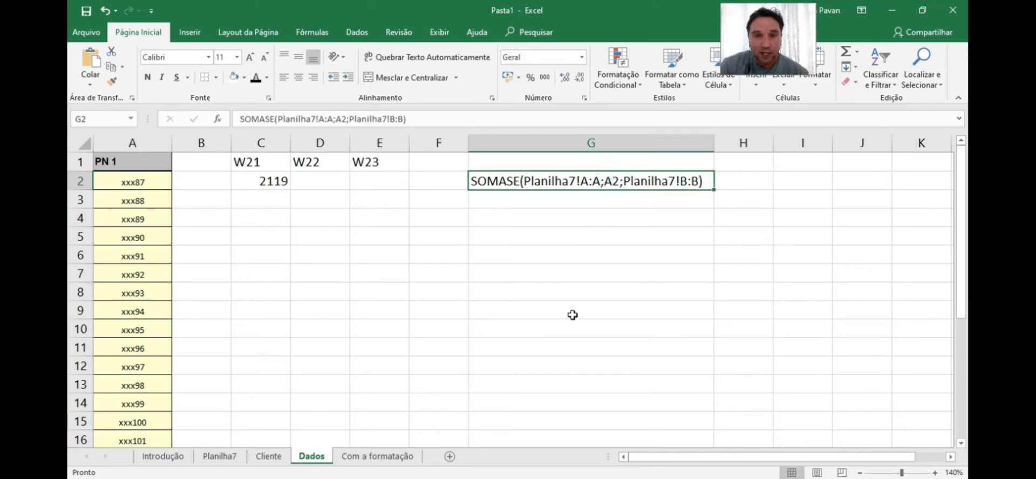
Fill C2's SOMASE formula right into D2
left_click(275, 201)
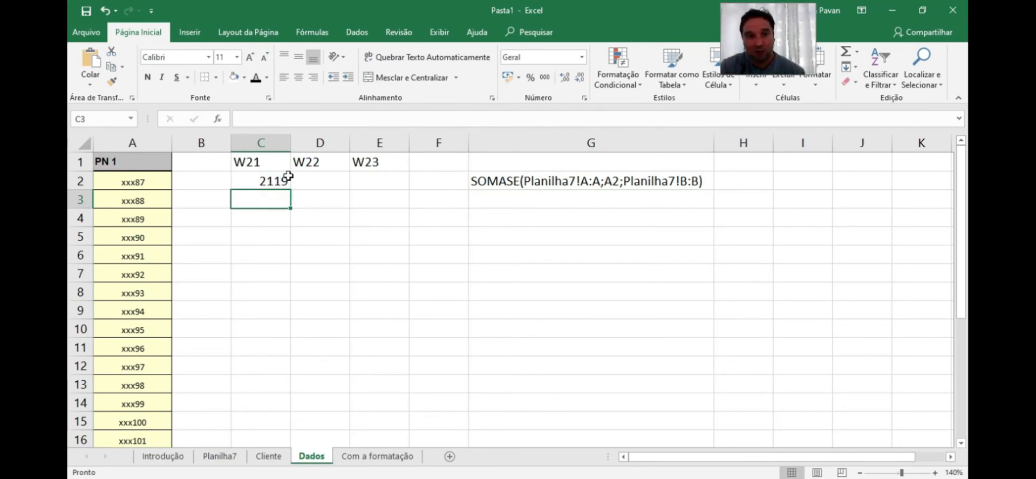
left_click(273, 180)
left_click_drag(288, 192, 356, 256)
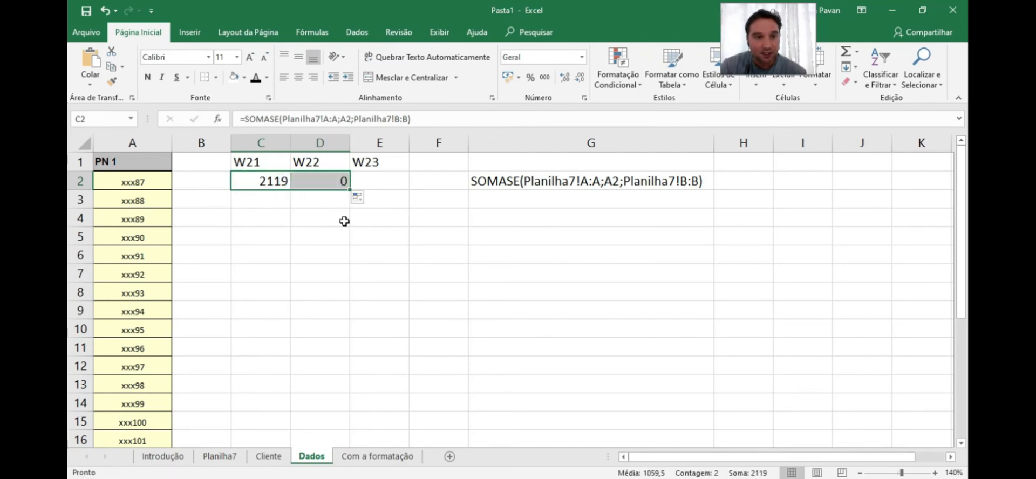
Compare the formulas in C2 and D2 to inspect how the copied references shifted
left_click(324, 182)
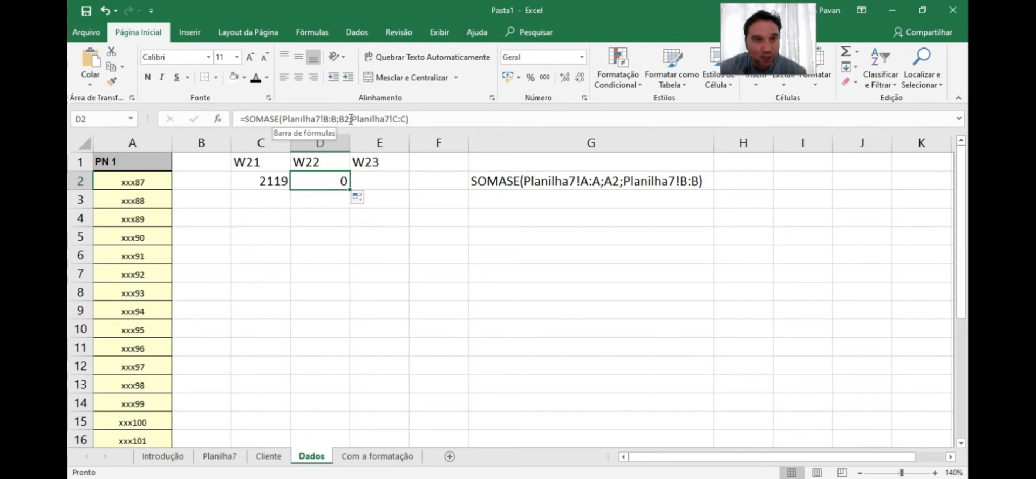
left_click(268, 181)
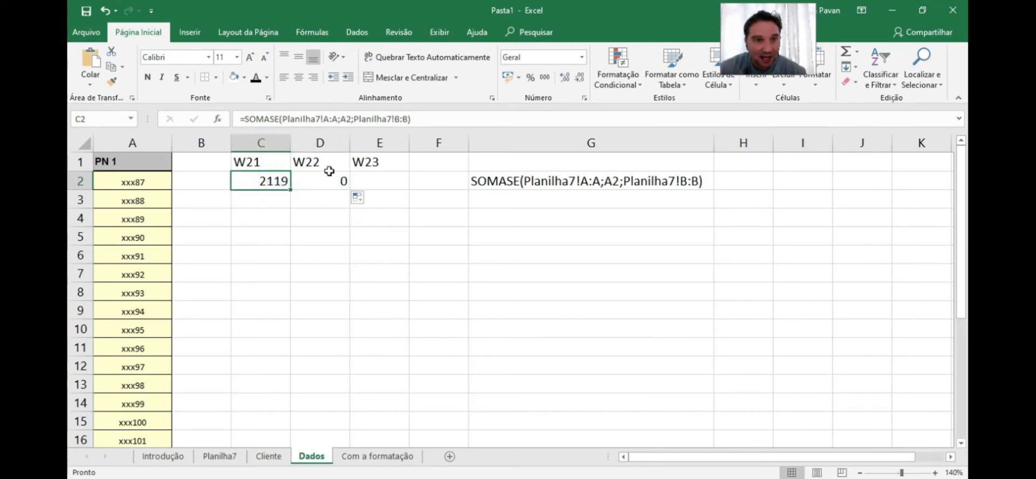
left_click(328, 176)
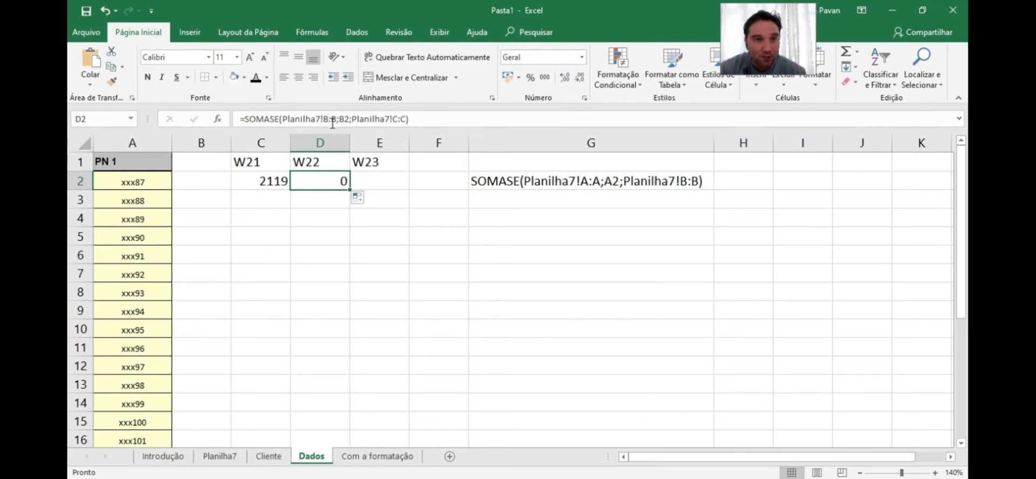
double_click(334, 182)
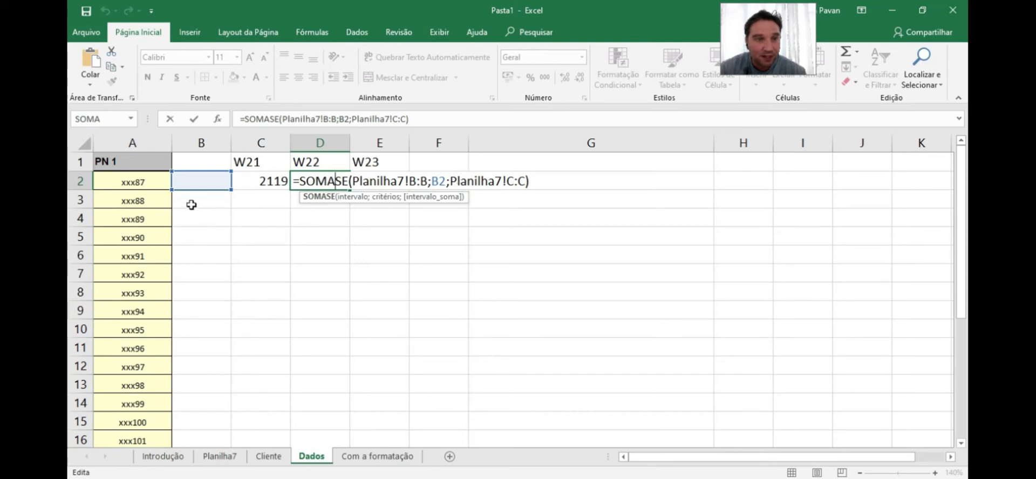
left_click(134, 183)
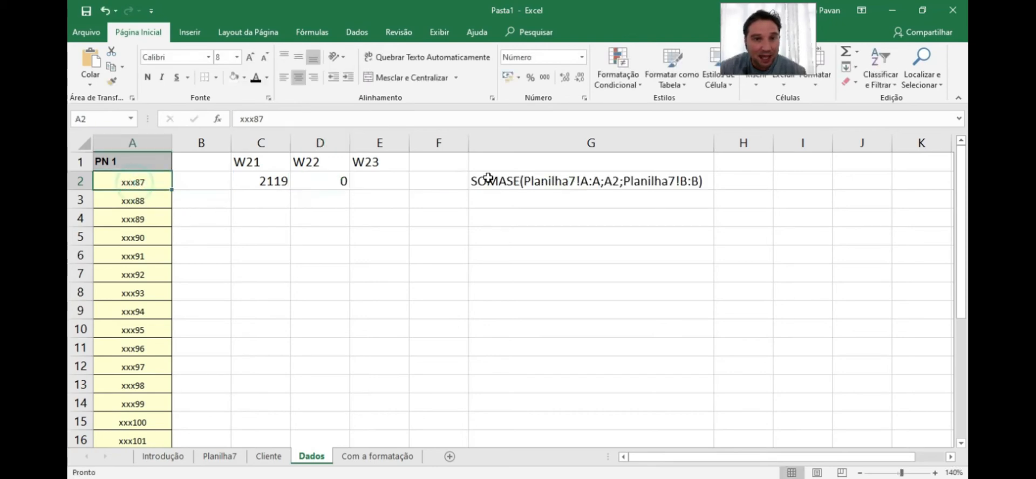
Inspect the ranges referenced by the SOMASE formulas in C2 and D2
left_click(261, 180)
left_click(337, 180)
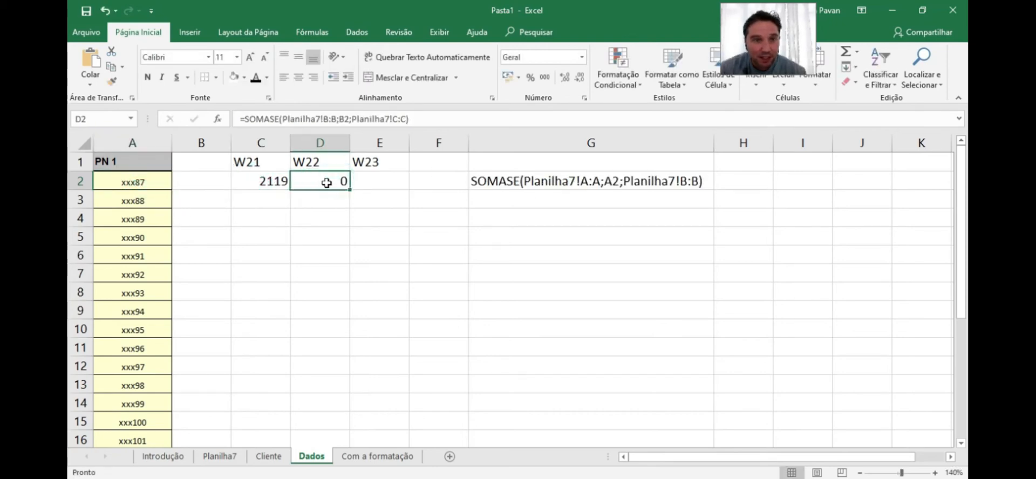
double_click(403, 119)
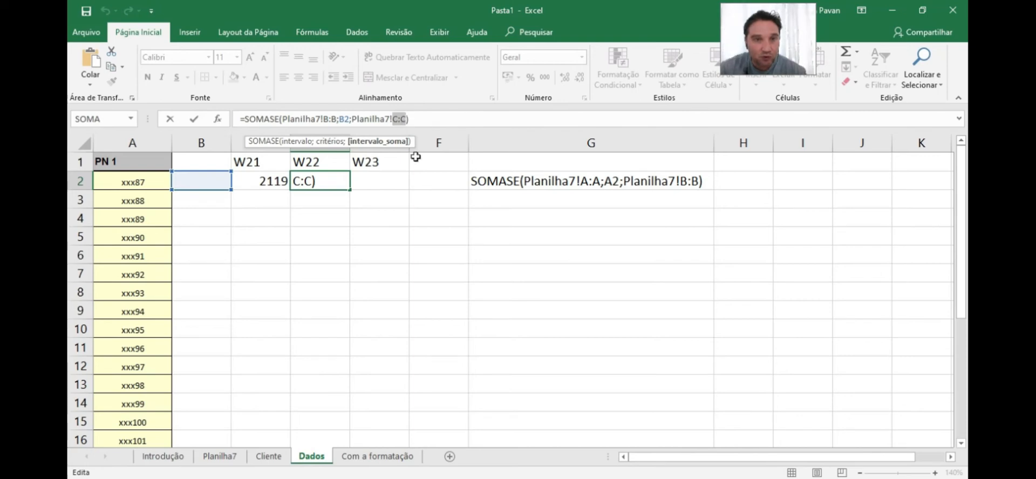
left_click(356, 201)
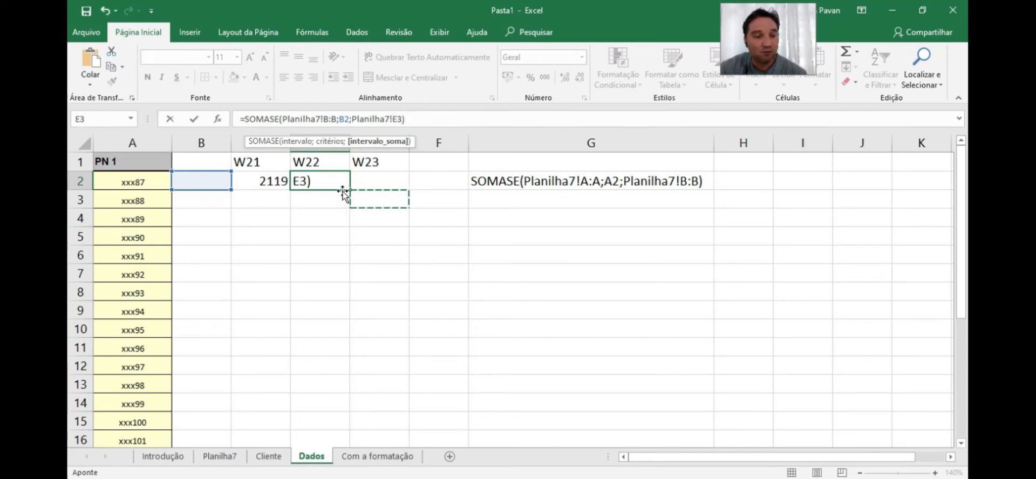
key("Escape")
left_click(527, 180)
left_click(320, 182)
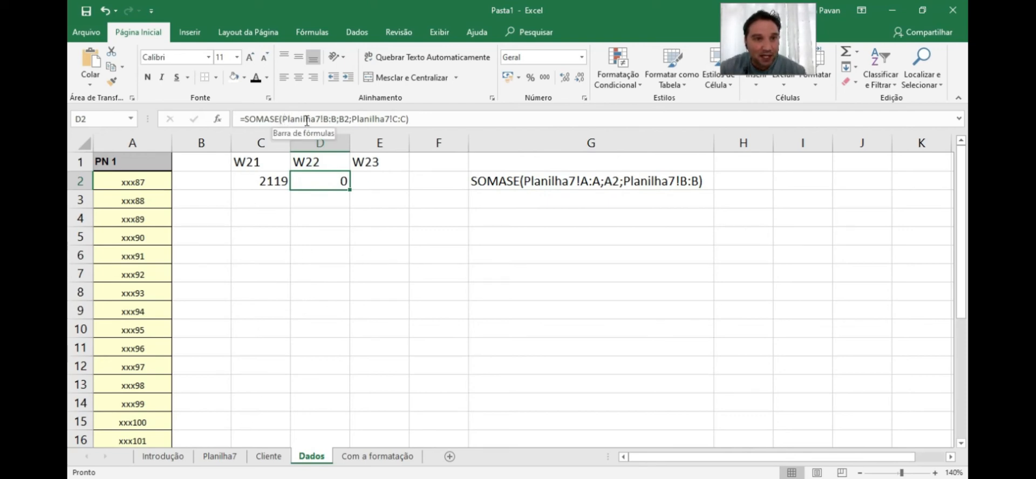
Review the PN and week columns on Planilha7 that the formulas reference
left_click(230, 456)
left_click(121, 141)
left_click(187, 139)
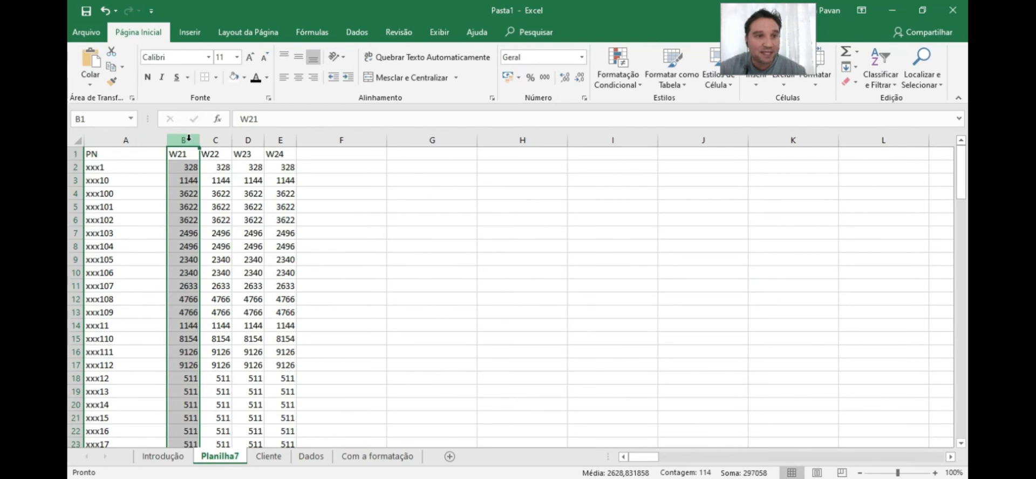
left_click(126, 140)
left_click(180, 138)
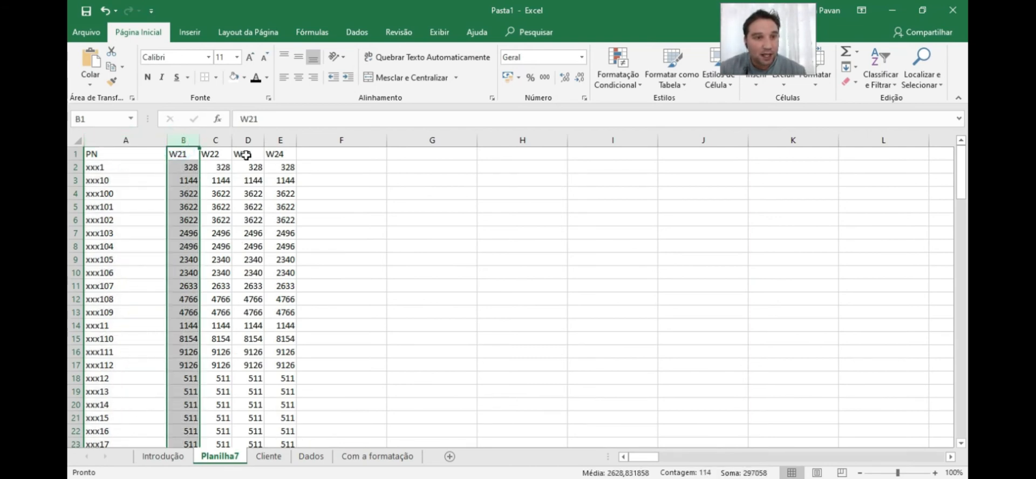
left_click(214, 140)
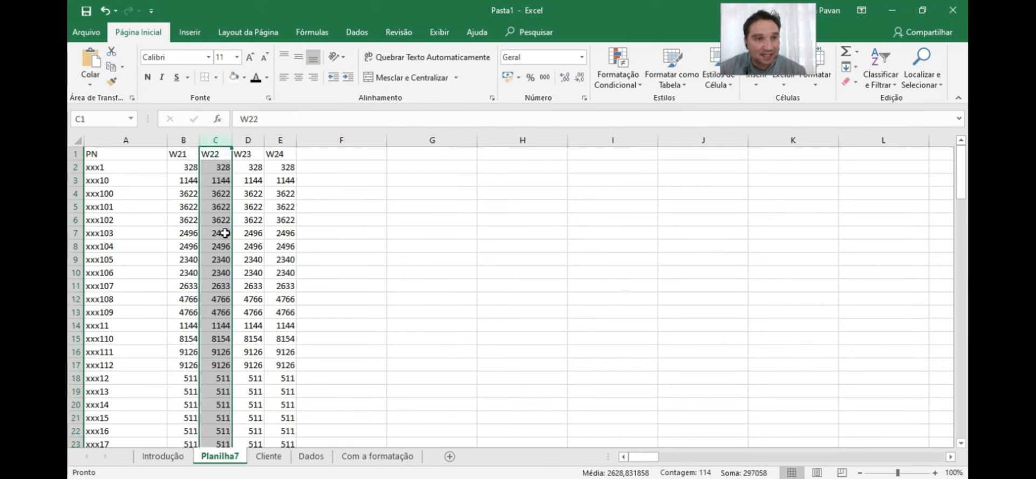
left_click(183, 139)
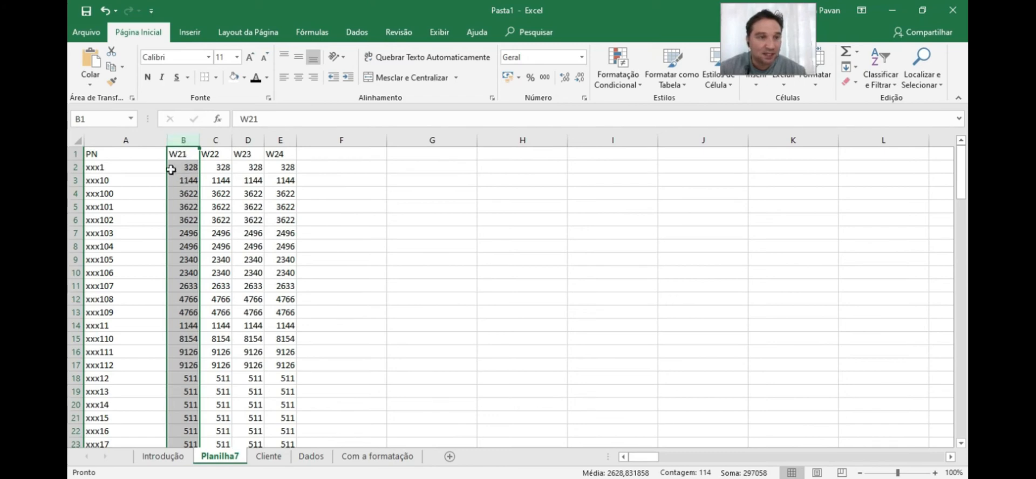
left_click(128, 142)
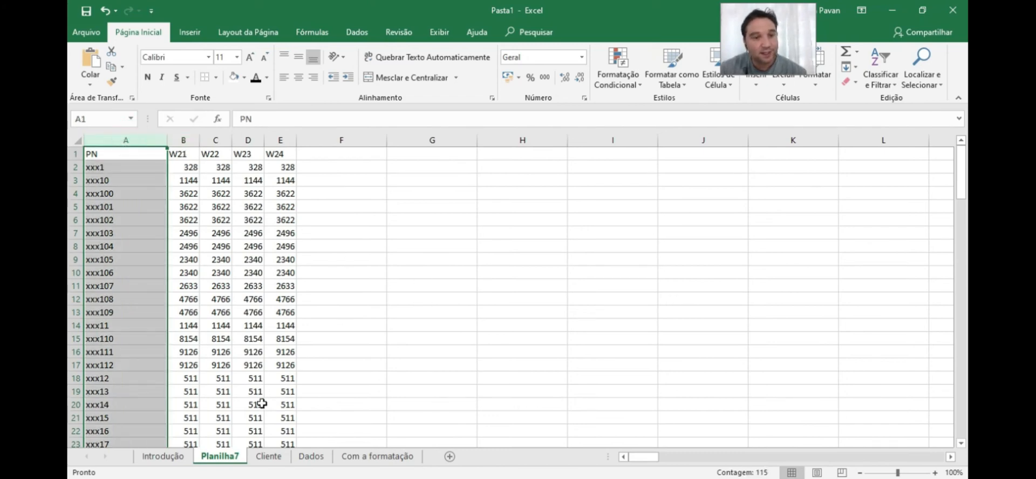
left_click(318, 457)
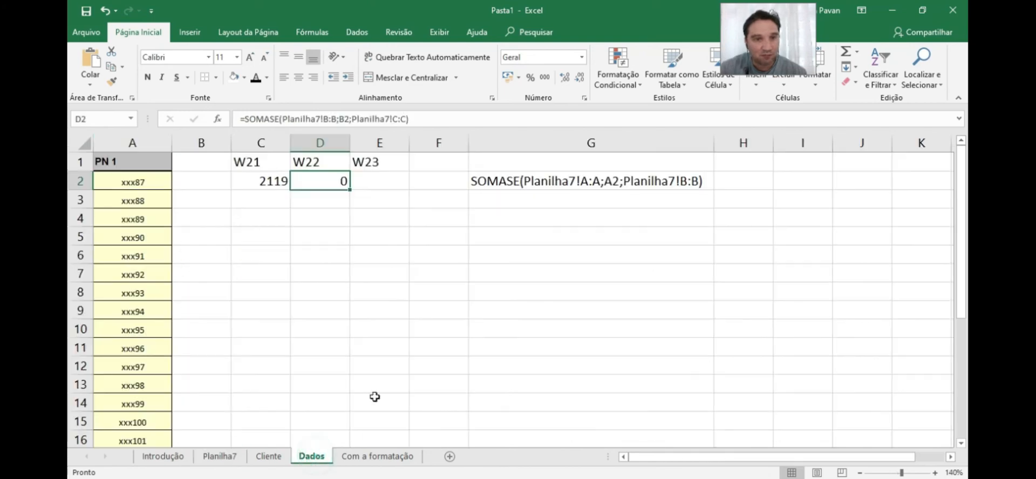
Lock the criterion range in C2's formula as Planilha7!$A:$A
left_click(288, 174)
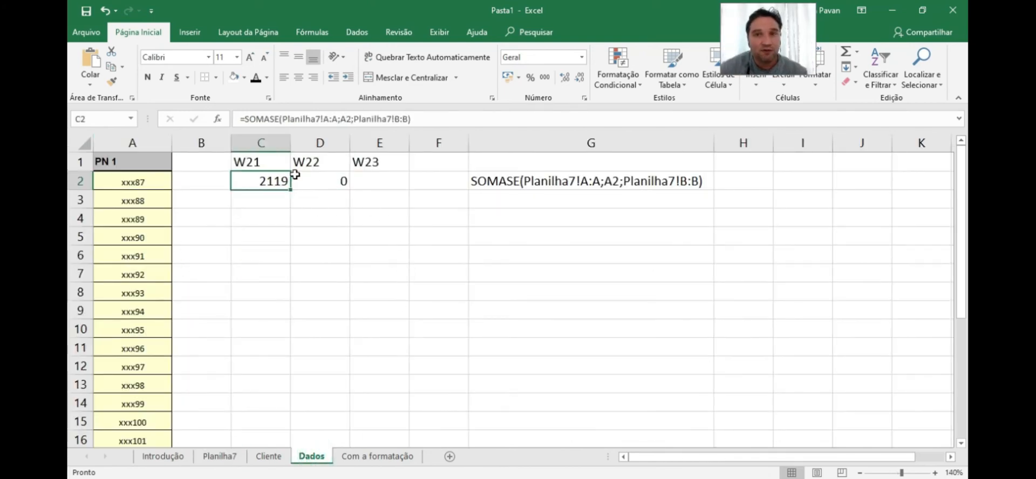
left_click(325, 118)
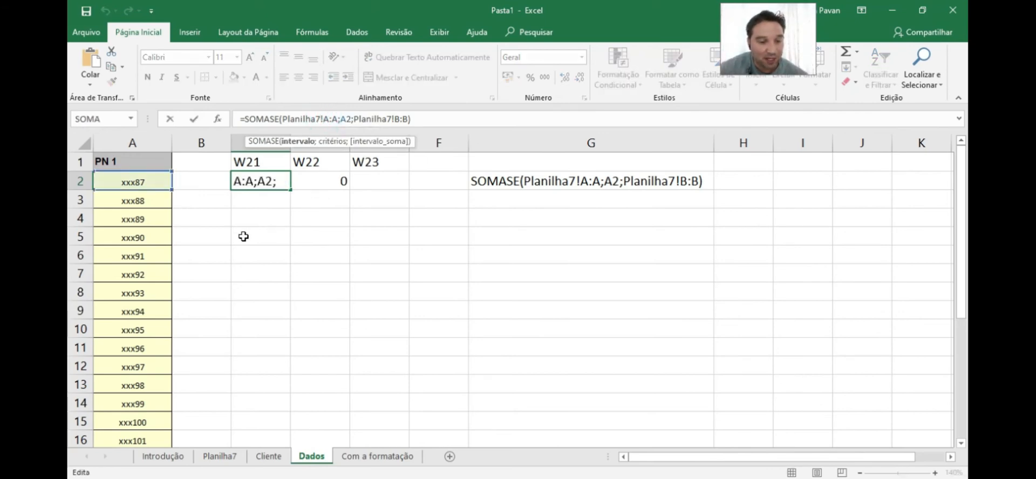
type("$")
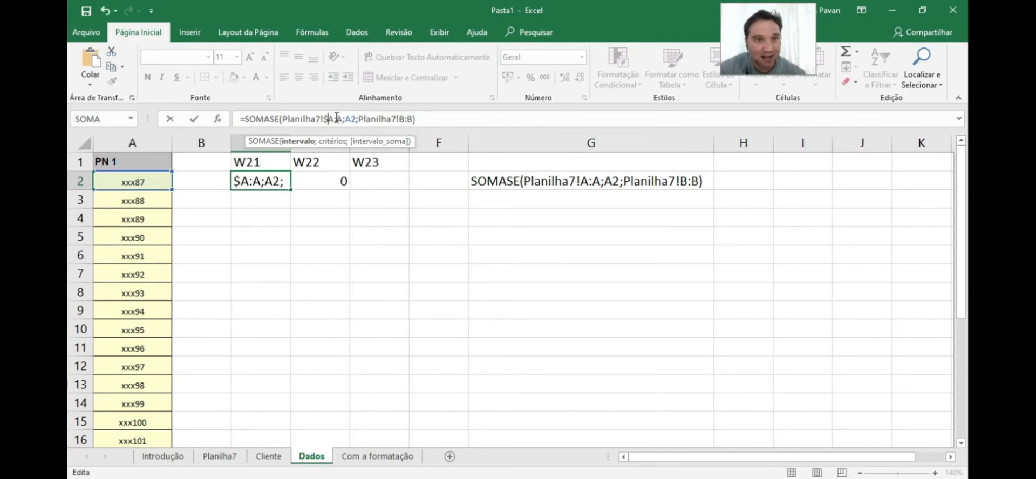
left_click(337, 119)
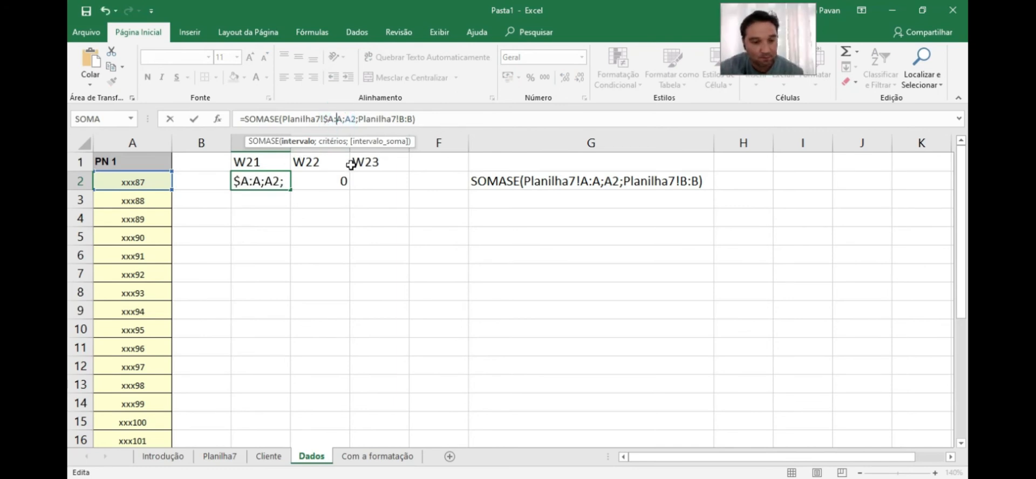
type("$")
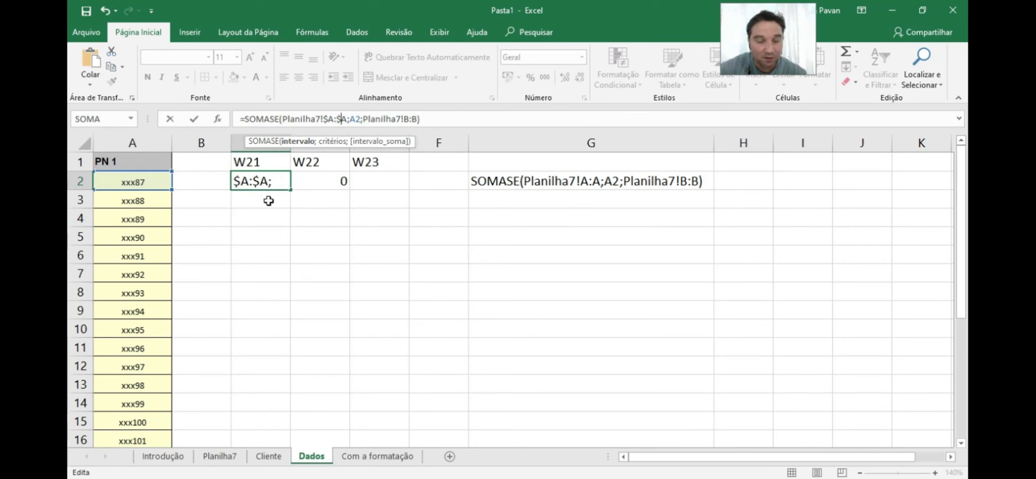
key("Return")
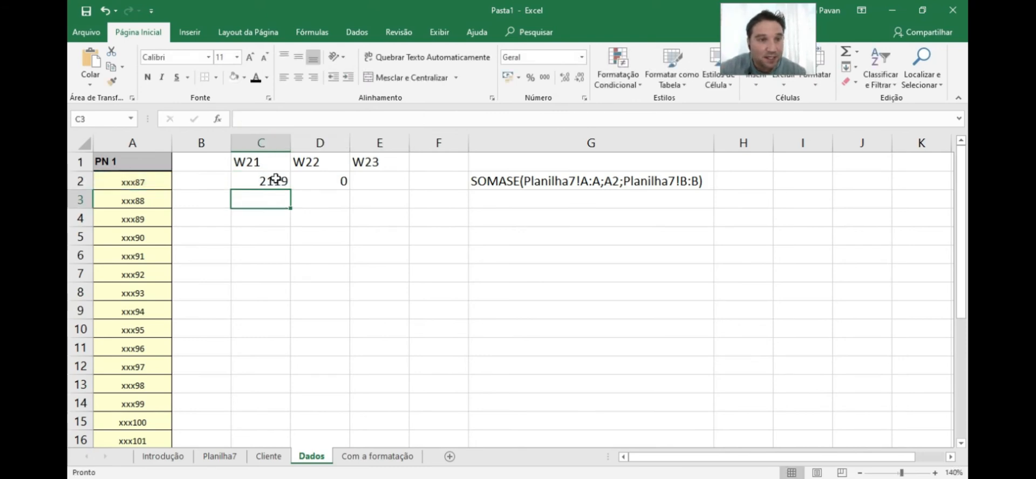
Copy C2's updated formula right into D2
left_click(274, 181)
left_click_drag(289, 192, 352, 189)
left_click(331, 179)
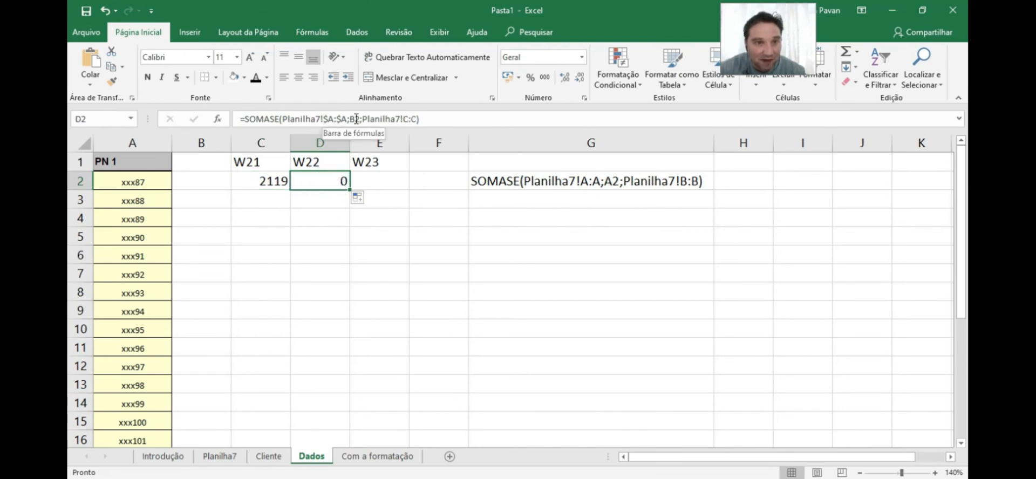
Anchor the criterion reference in C2's formula as $A2
left_click_drag(322, 119, 346, 118)
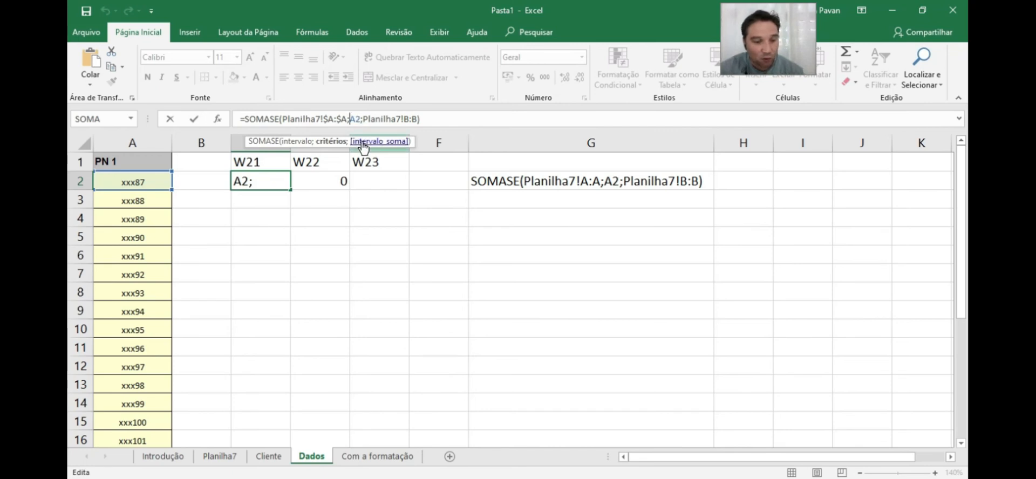
type("$")
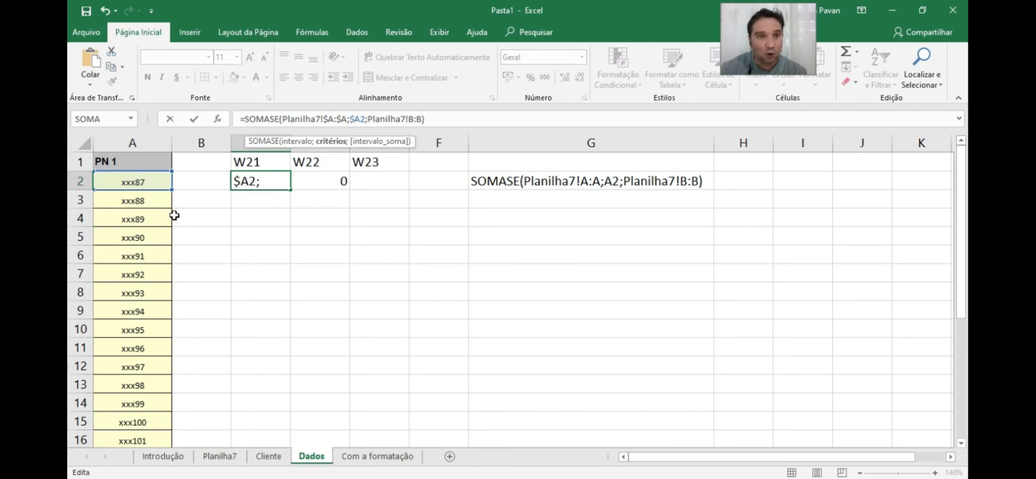
key("Return")
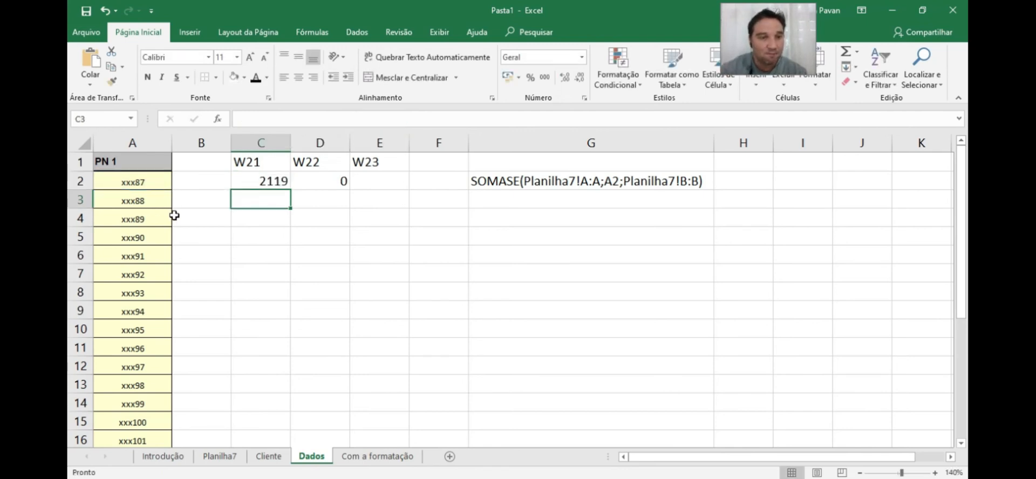
Fill C2's corrected formula right into D2 again
left_click(273, 182)
left_click_drag(290, 189, 325, 190)
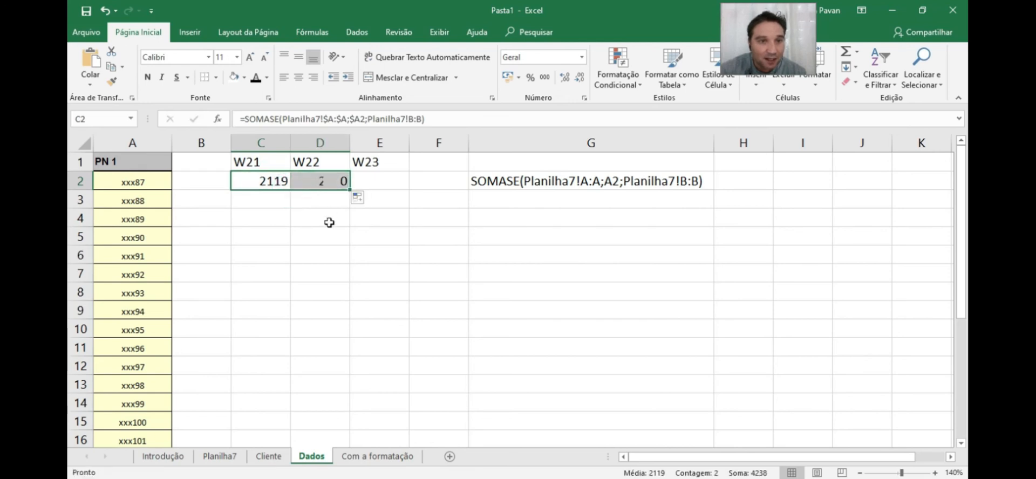
left_click(330, 182)
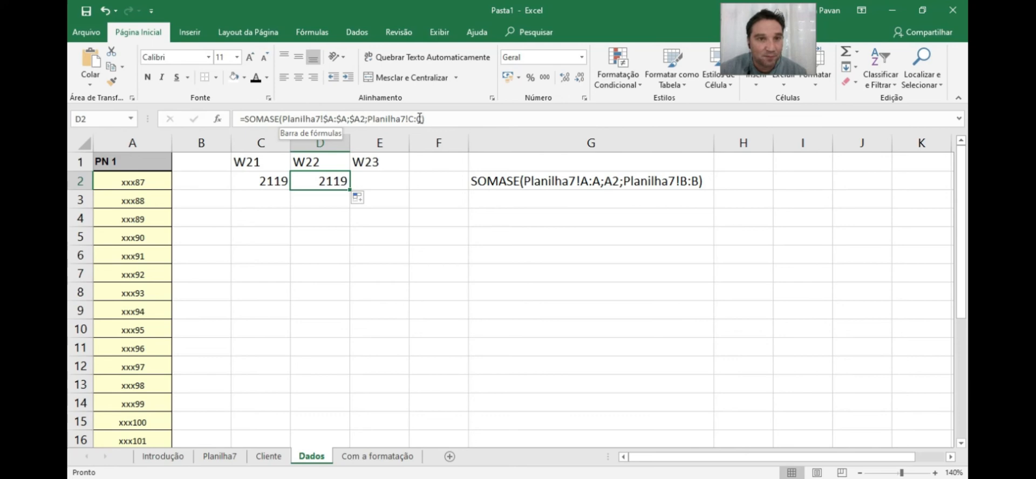
Compare D2's result against the W22 column on Planilha7
left_click(220, 456)
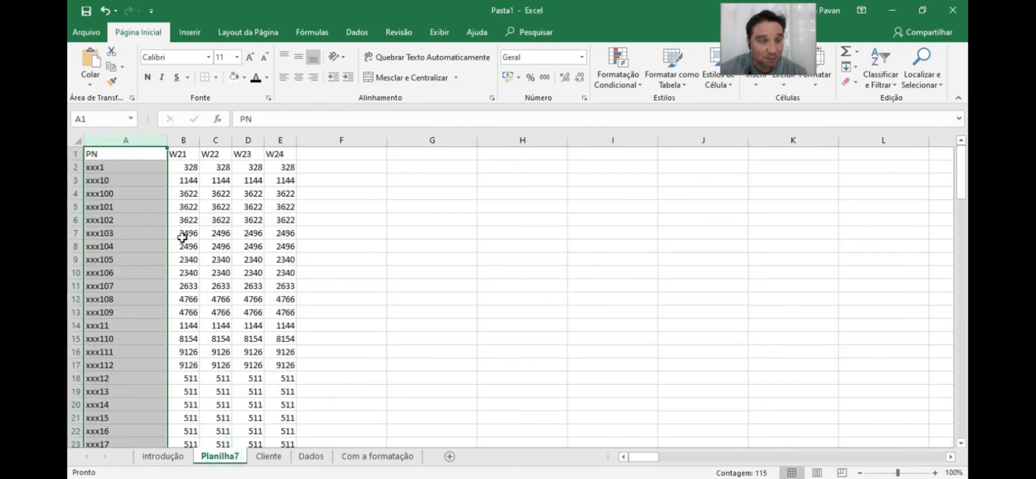
left_click(312, 456)
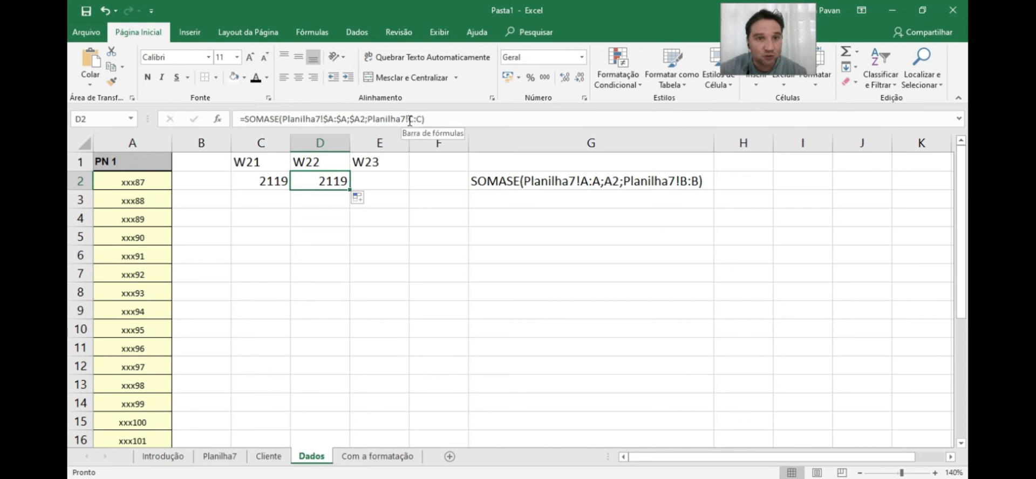
left_click(264, 181)
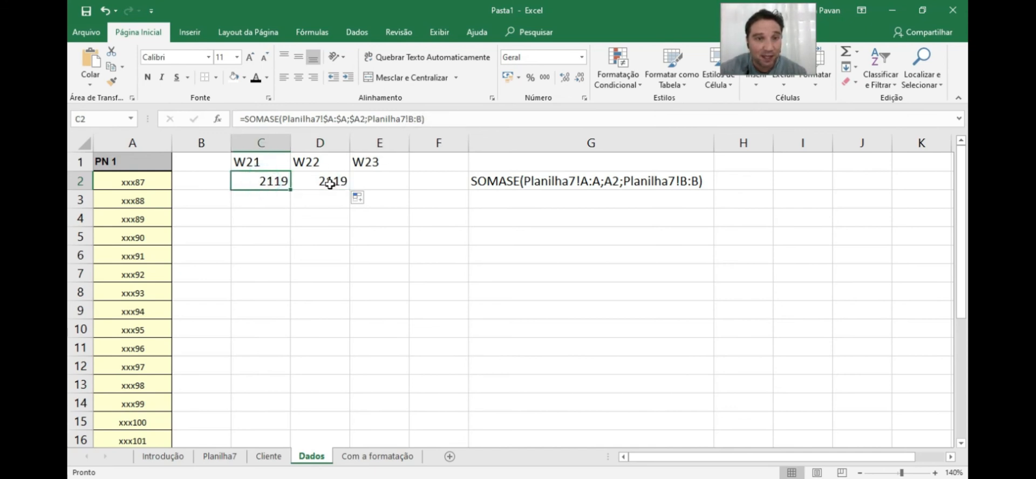
left_click(330, 182)
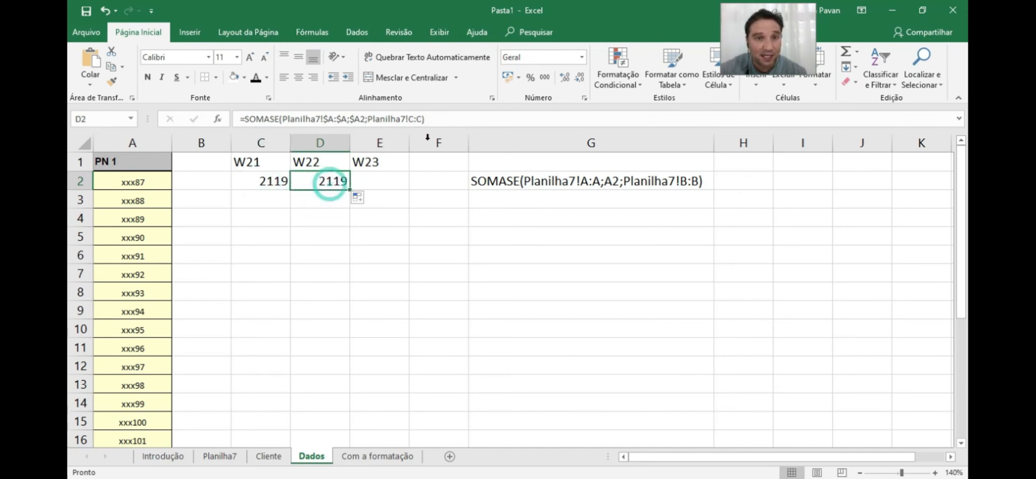
left_click(220, 456)
left_click(215, 139)
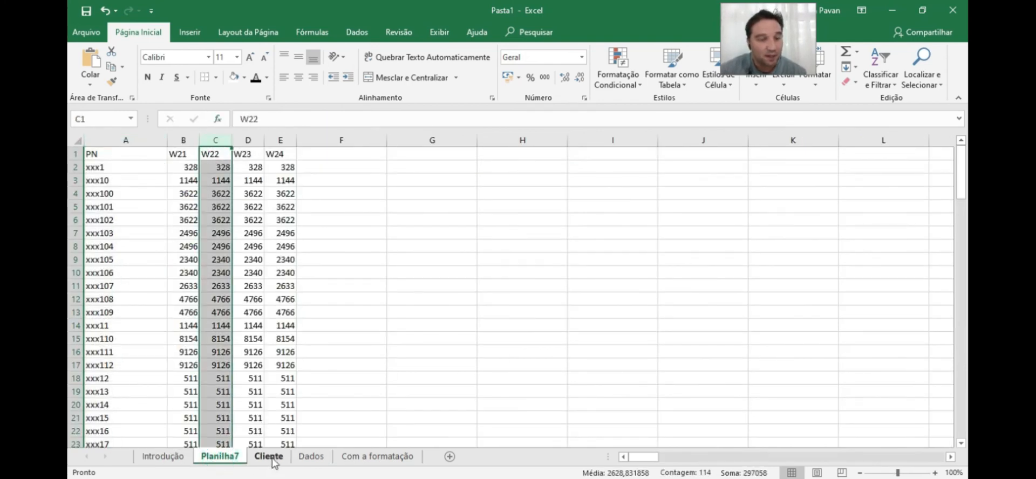
Fill D2's formula right across E2 and F2
left_click(315, 457)
left_click_drag(353, 190, 406, 190)
left_click(416, 186)
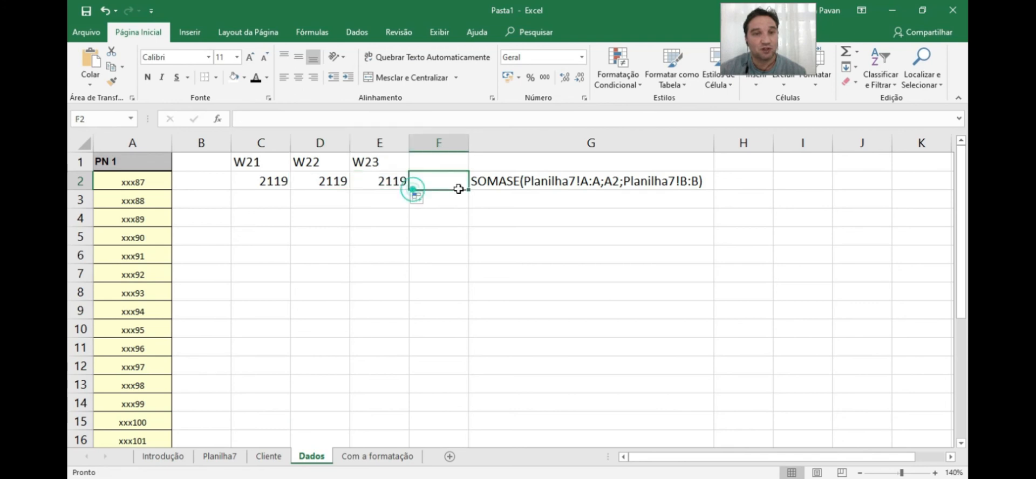
left_click(393, 182)
left_click_drag(410, 191, 452, 192)
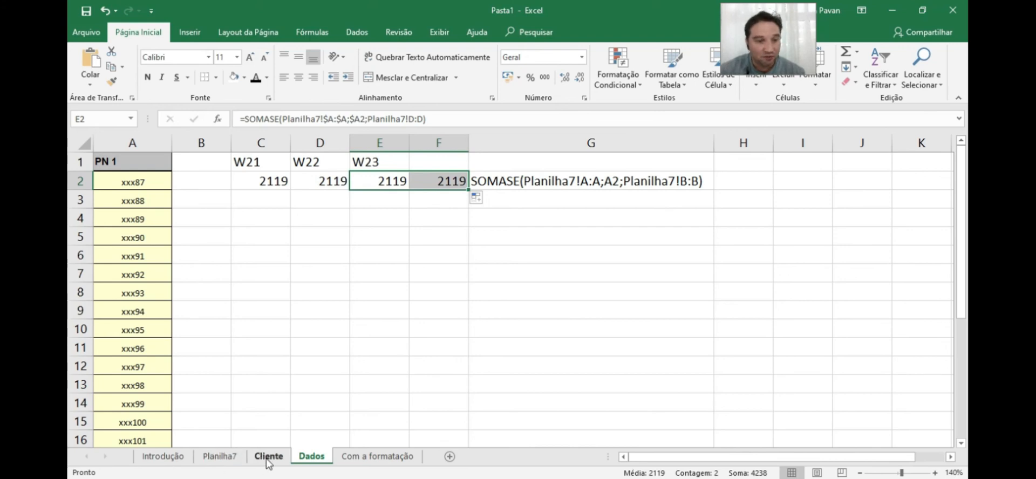
Delete column G holding the reference formula text
left_click(232, 458)
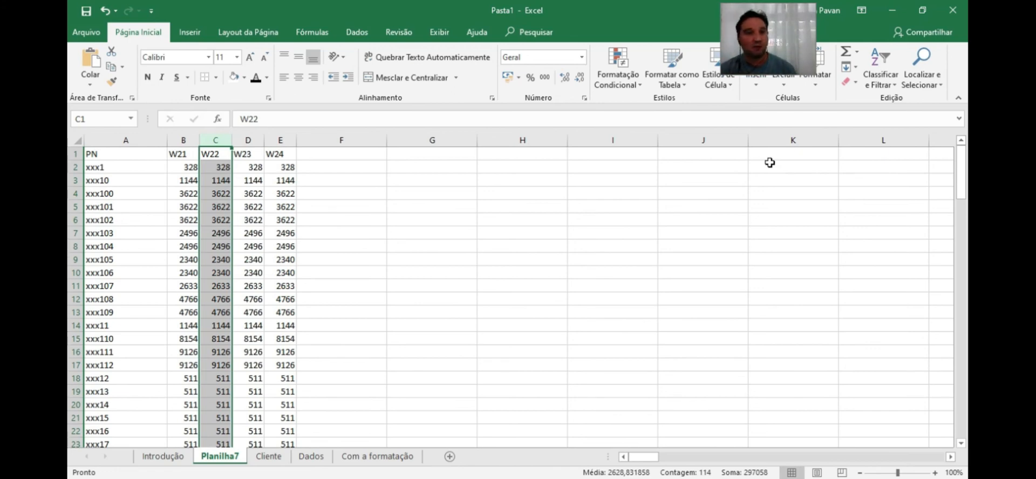
left_click(313, 458)
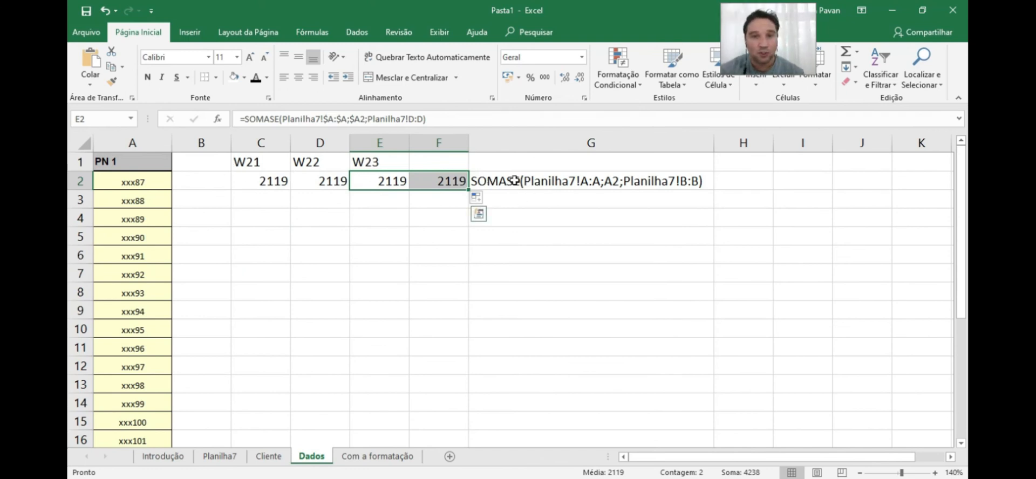
left_click(520, 141)
right_click(520, 141)
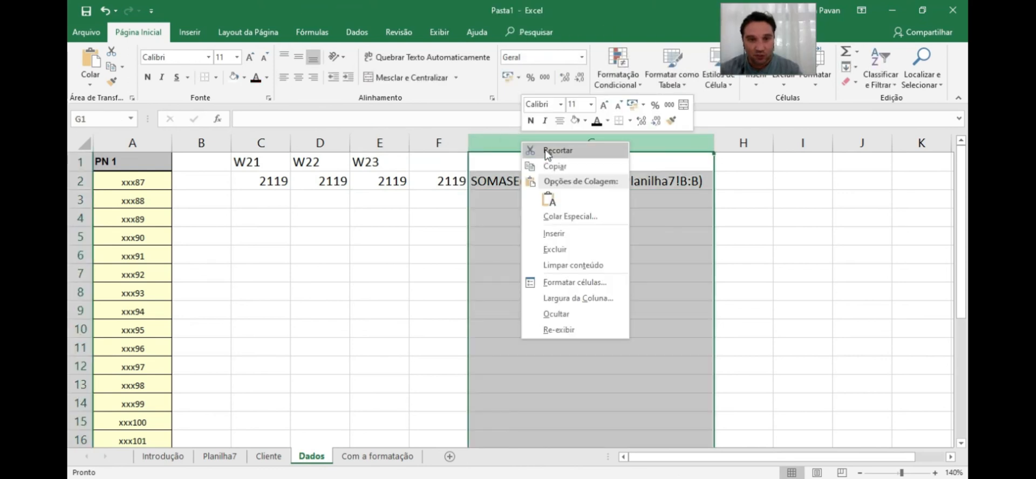
left_click(556, 249)
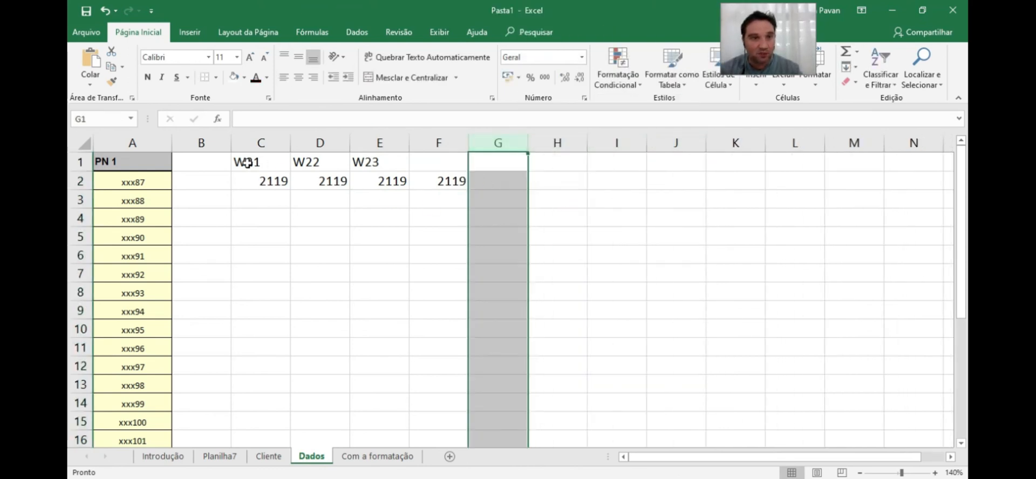
Extend the week headers to W24 in F1 and select the C1:F2 results table
left_click_drag(248, 159, 439, 162)
left_click(419, 160)
left_click(390, 162)
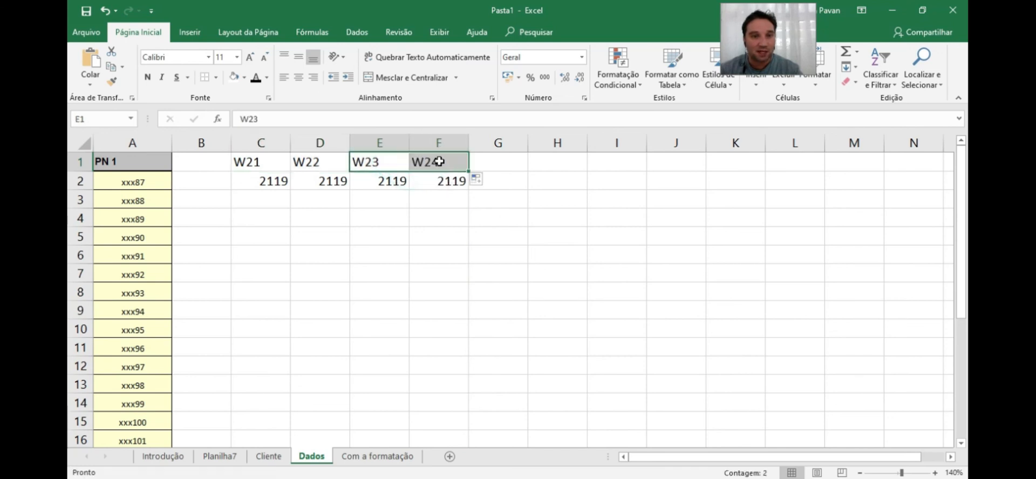
left_click(439, 161)
left_click_drag(248, 161, 448, 182)
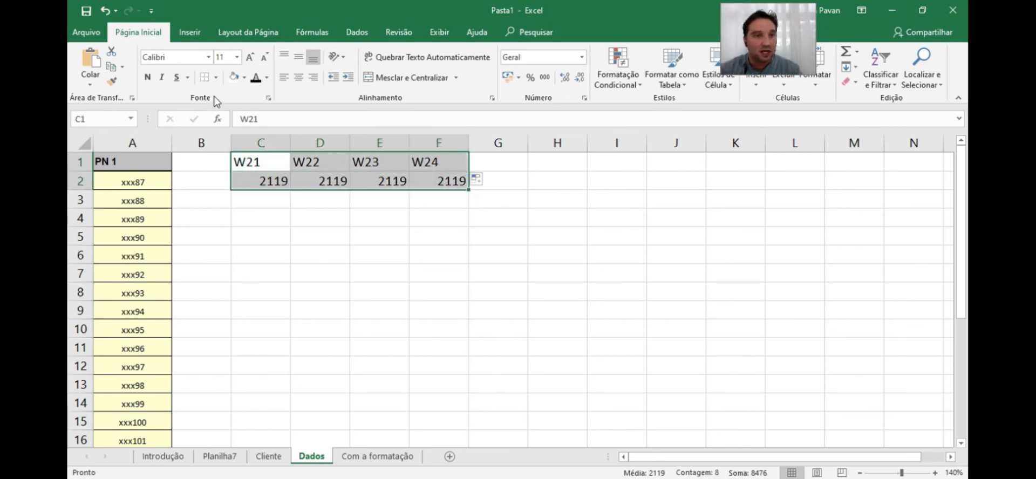
Fill the SOMASE formulas in C2:F2 down through row 27 for every PN
left_click_drag(258, 180, 467, 372)
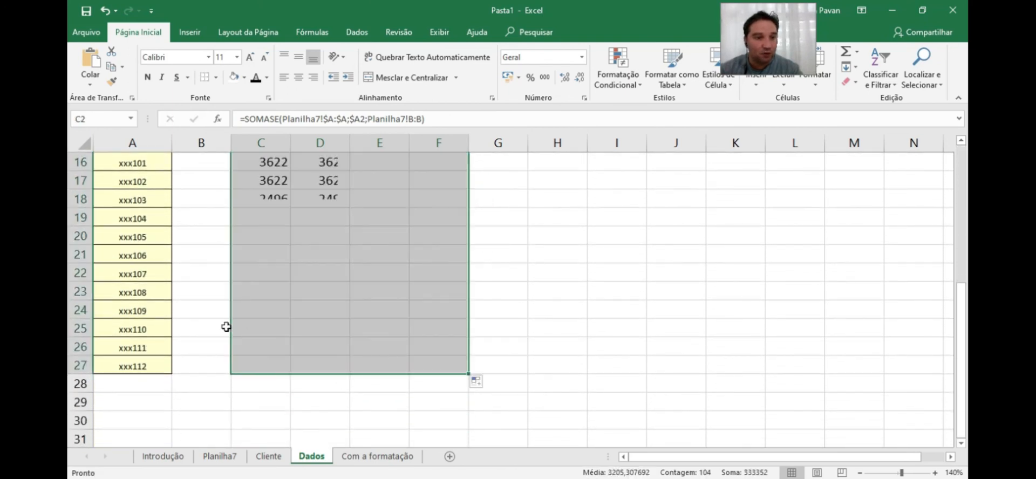
scroll(213, 324, "up", 5)
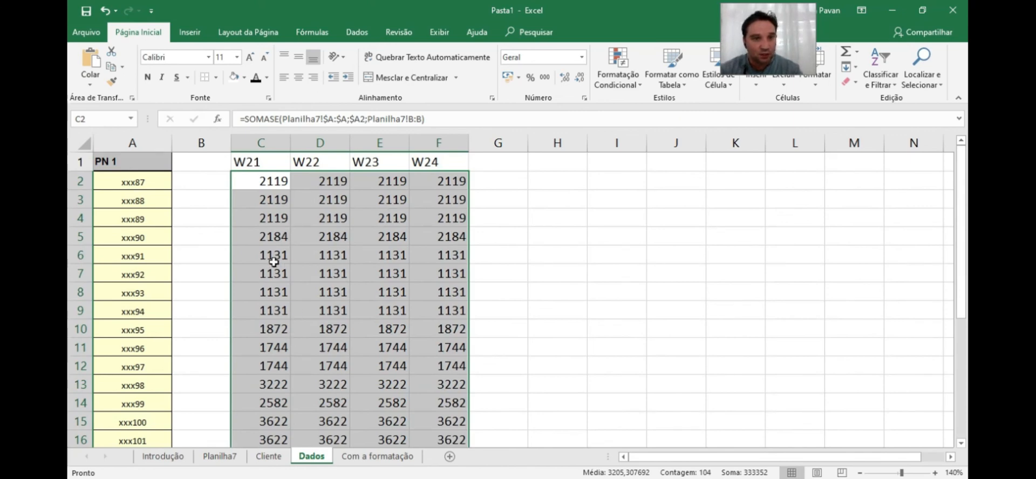
left_click_drag(248, 161, 459, 157)
Compare the filled weekly totals on Dados against the Cliente and Planilha7 sheets and inspect individual cell formulas
key("ctrl+Page_Up")
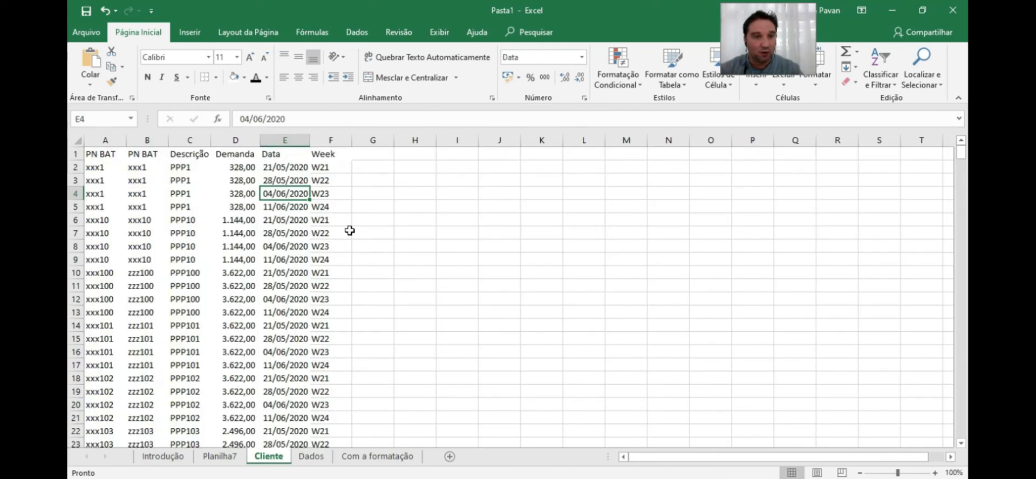
left_click(321, 462)
left_click(382, 199)
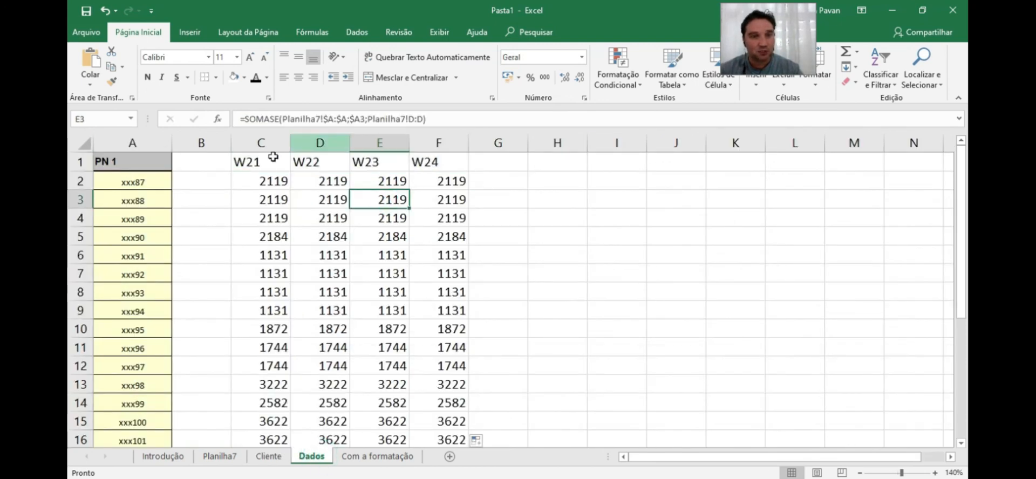
left_click(270, 457)
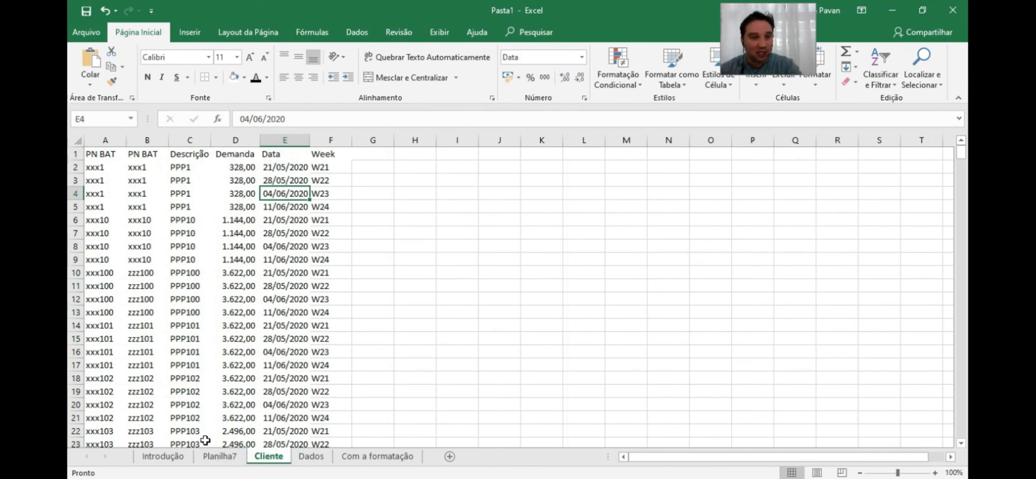
left_click(216, 456)
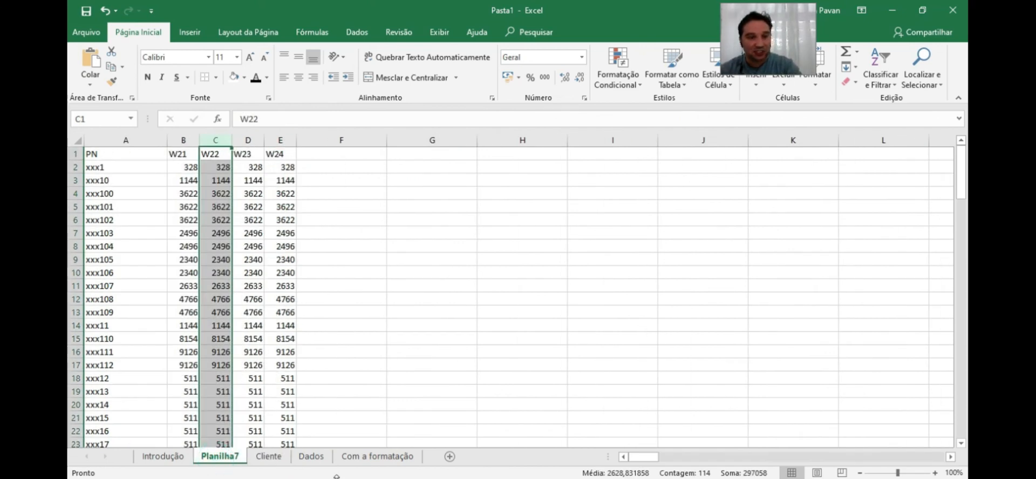
left_click(311, 457)
left_click(324, 274)
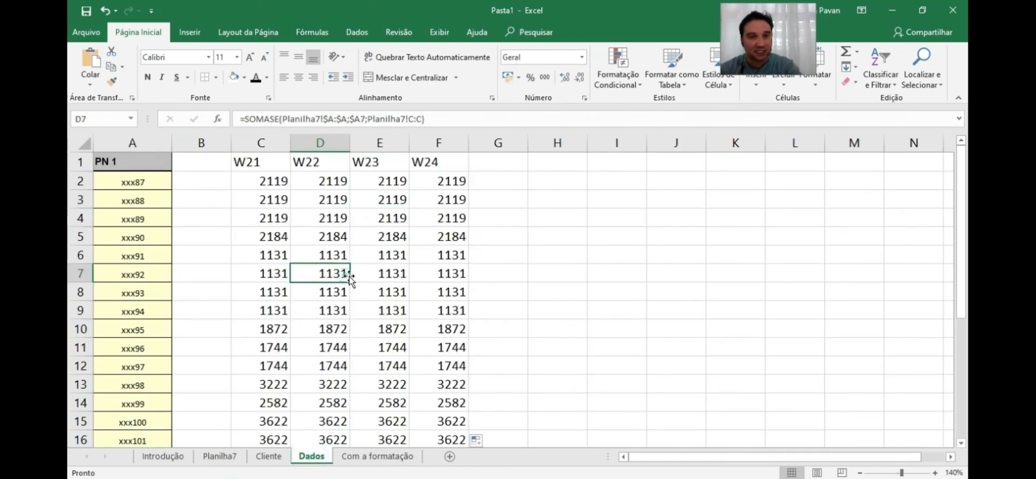
left_click(267, 343)
left_click(496, 178)
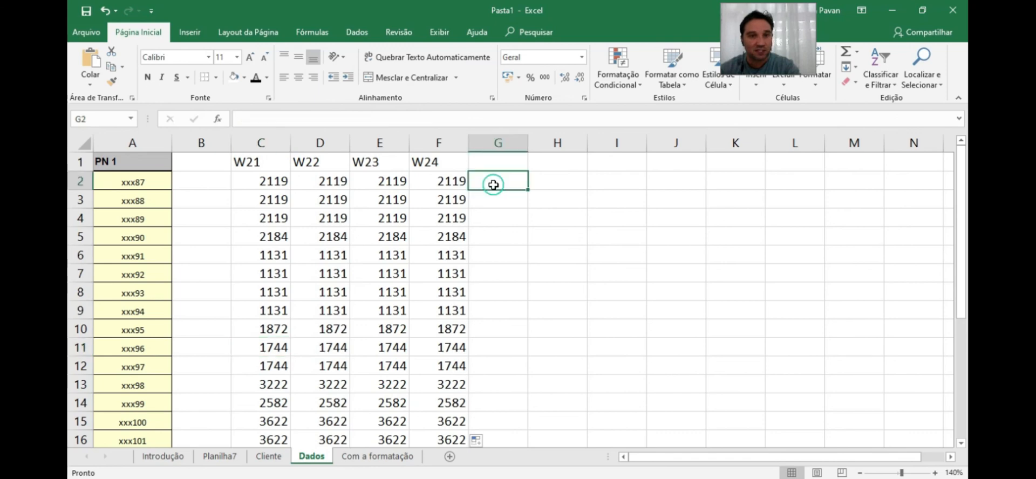